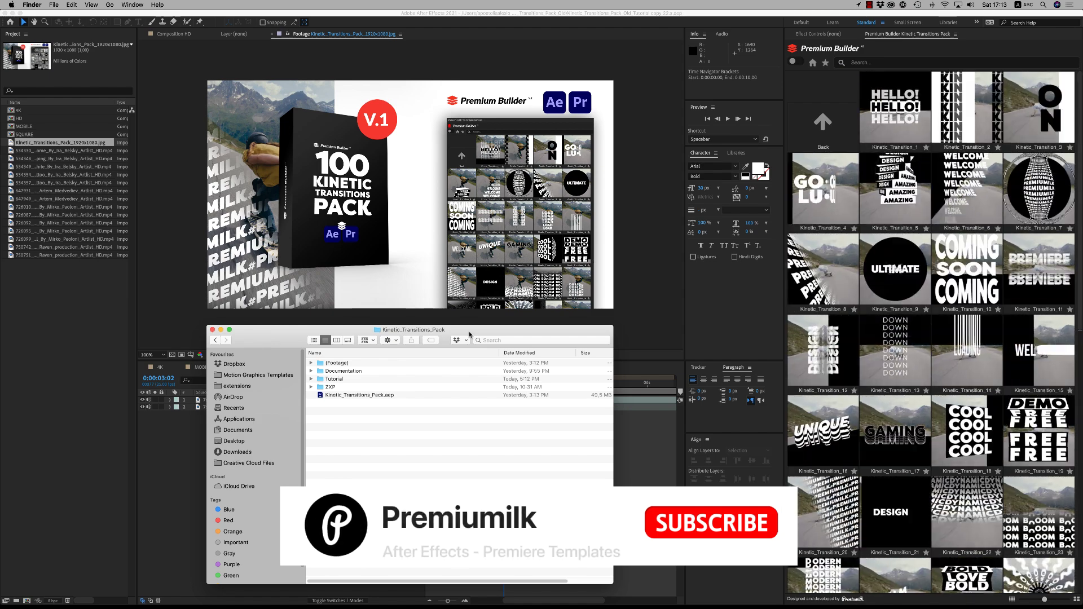
Expand the ZXP and Documentation folders in the Kinetic_Transitions_Pack folder and read the PremiumBuilder_Installation document, closing it when done
{"action": "left_click_drag", "start_coordinate": [470, 334], "coordinate": [475, 334]}
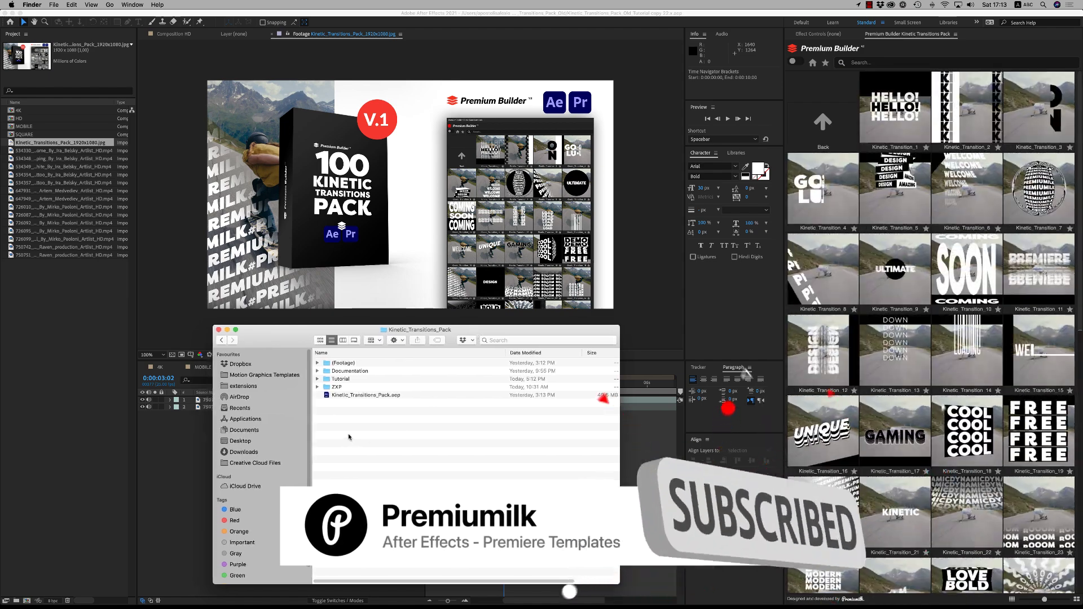
{"action": "left_click", "coordinate": [349, 396]}
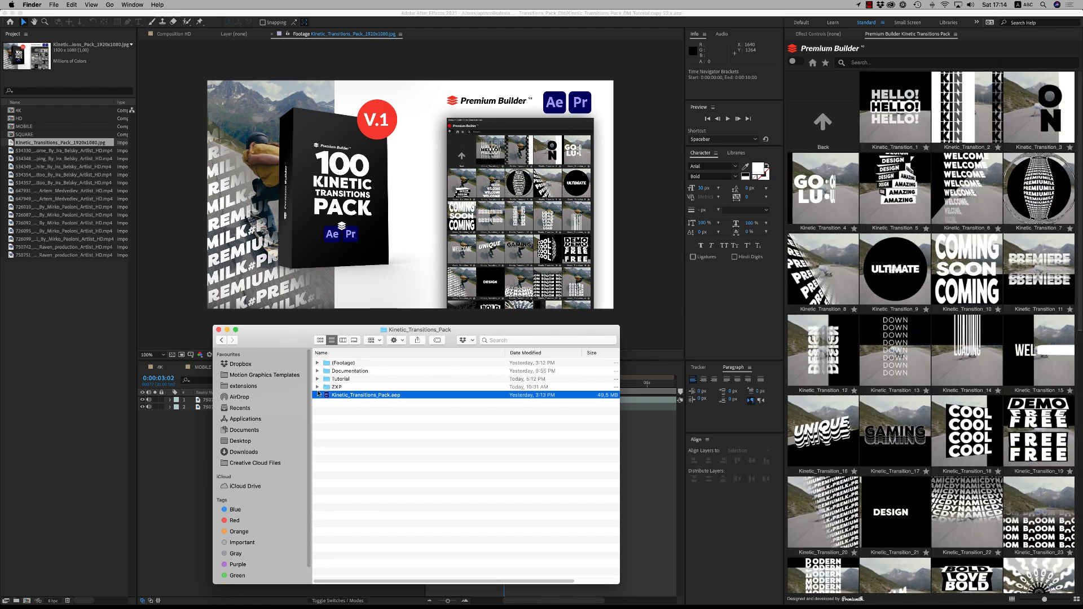
{"action": "left_click", "coordinate": [317, 387]}
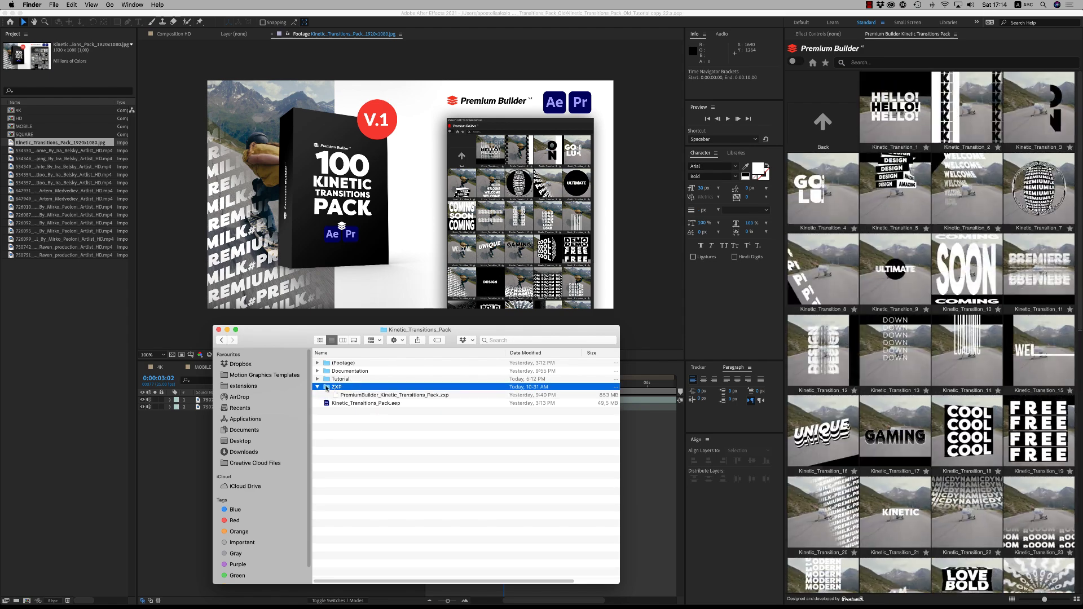
{"action": "left_click", "coordinate": [318, 371]}
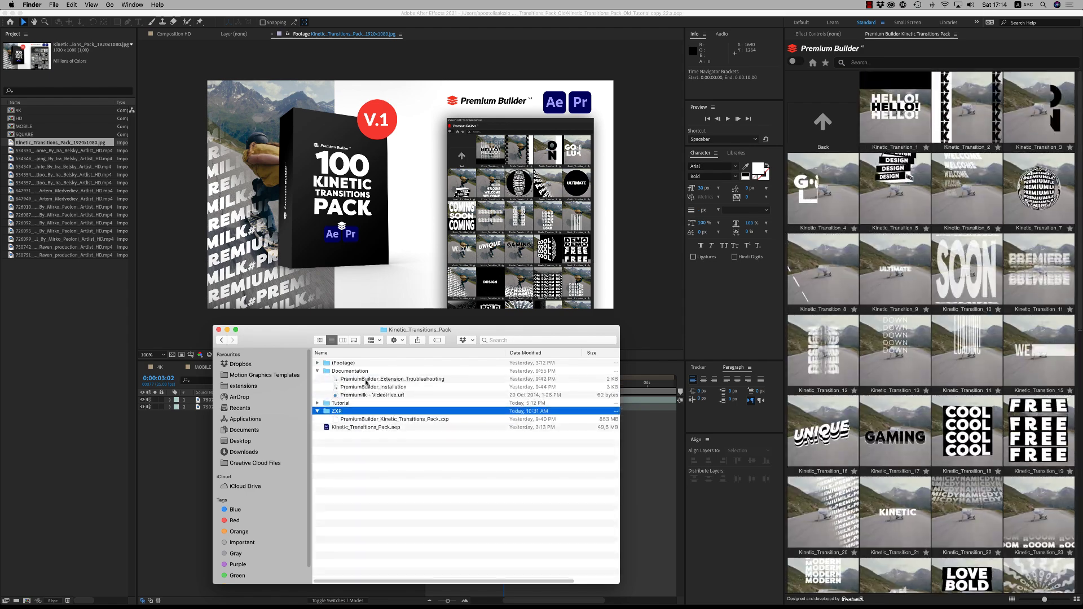
{"action": "double_click", "coordinate": [374, 388]}
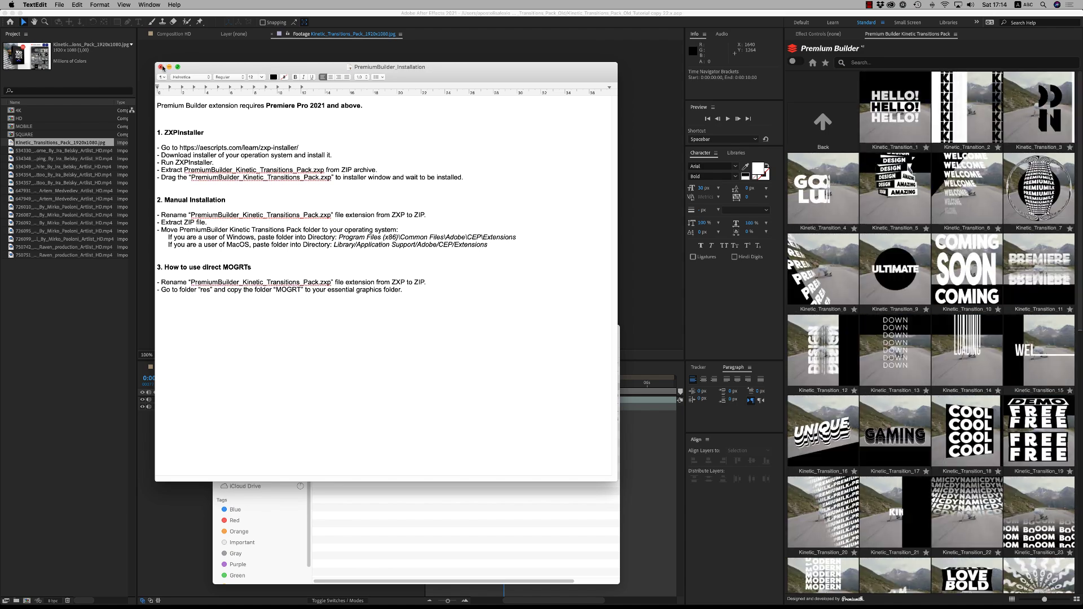
{"action": "left_click", "coordinate": [160, 67]}
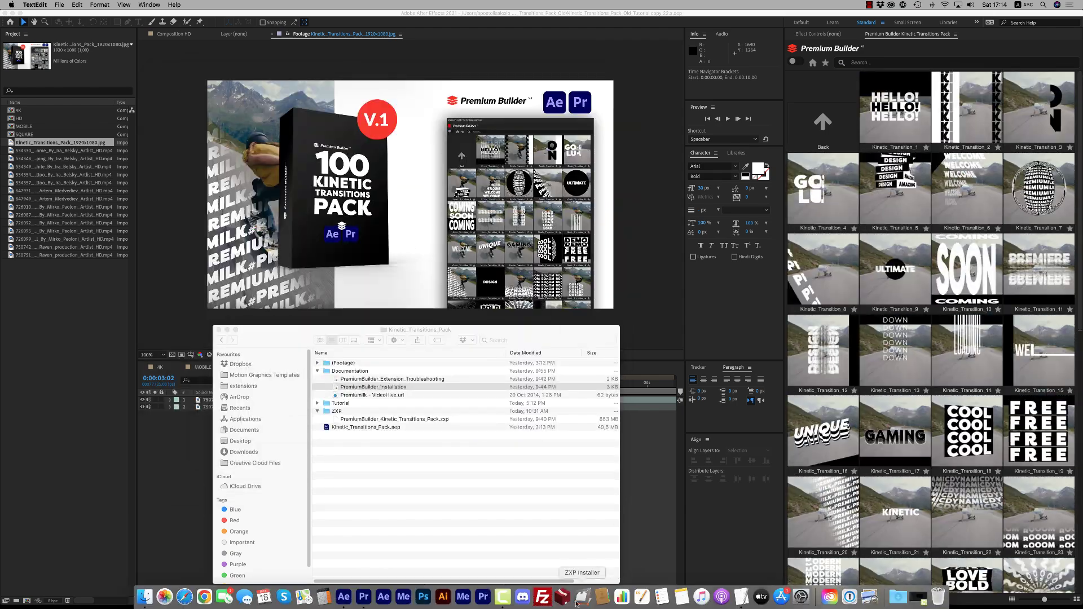
Open ZXP Installer, locate PremiumBuilder_Kinetic_Transitions_Pack.zxp in the pack's ZXP folder, and close the installer
{"action": "left_click", "coordinate": [582, 600]}
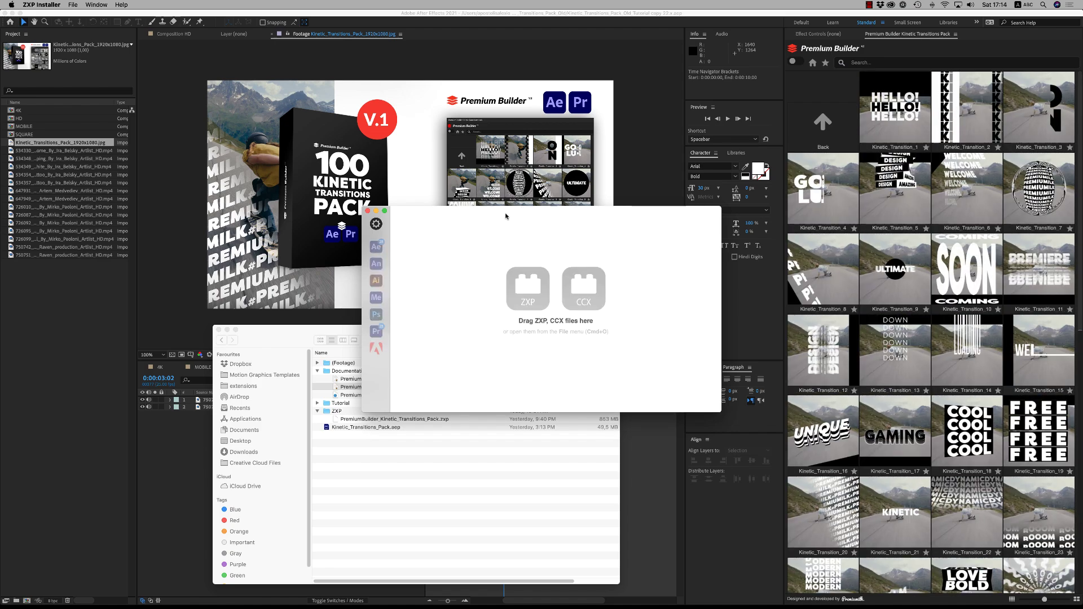
{"action": "left_click", "coordinate": [373, 421]}
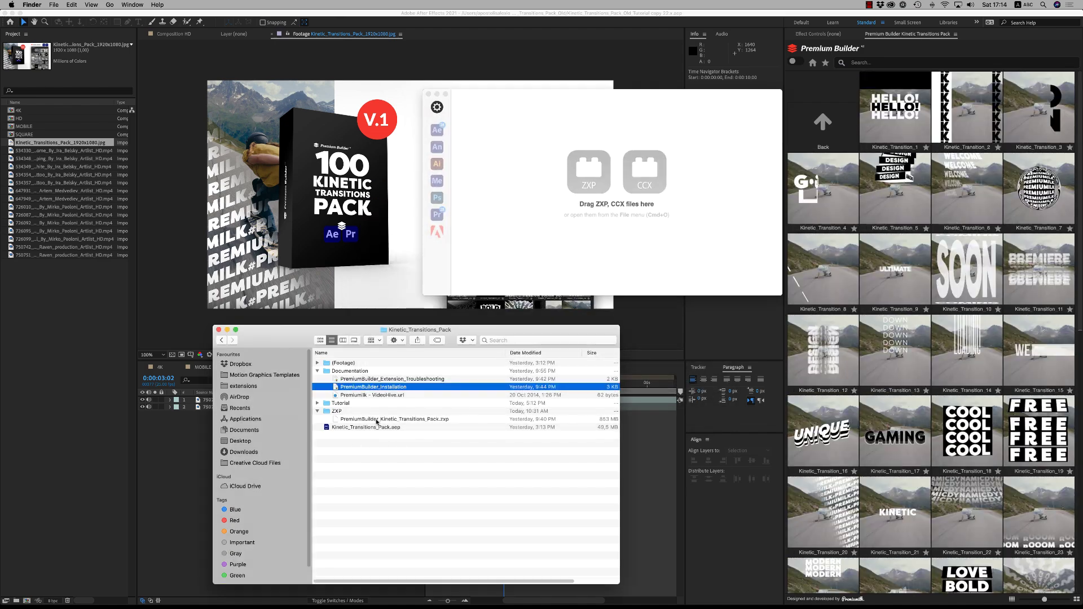
{"action": "left_click", "coordinate": [427, 421]}
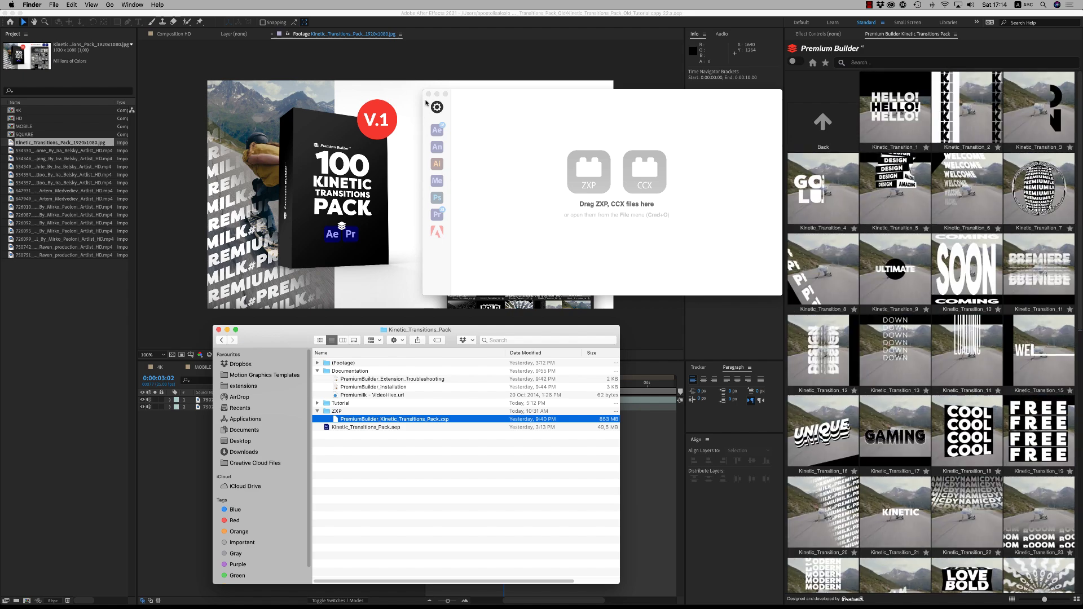
{"action": "left_click", "coordinate": [429, 94]}
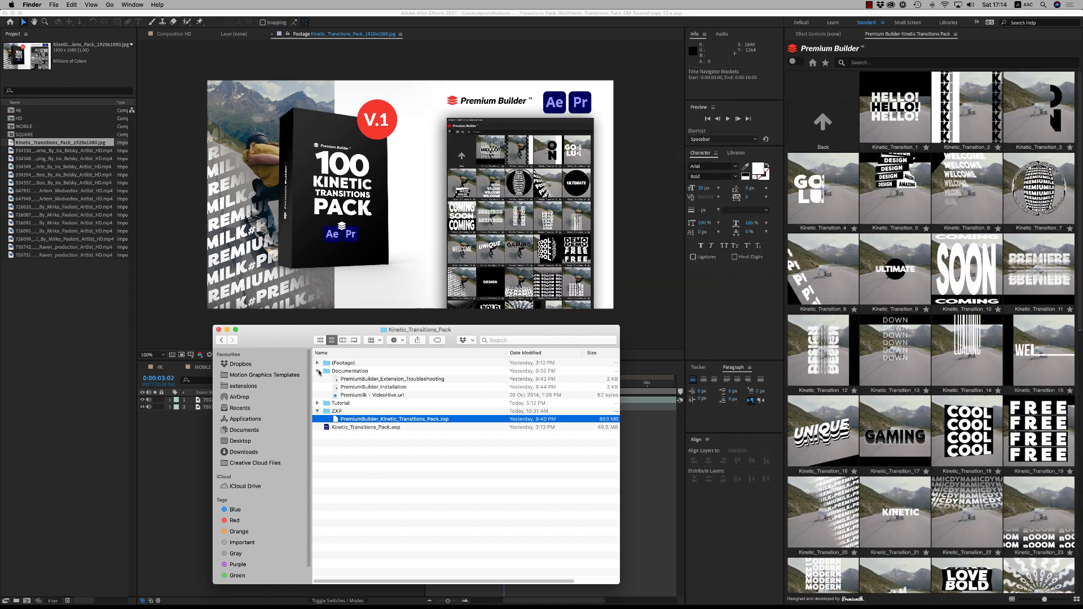
Collapse the Documentation and ZXP folders and minimise the Finder window to return to After Effects
{"action": "left_click", "coordinate": [318, 370]}
{"action": "left_click", "coordinate": [318, 387]}
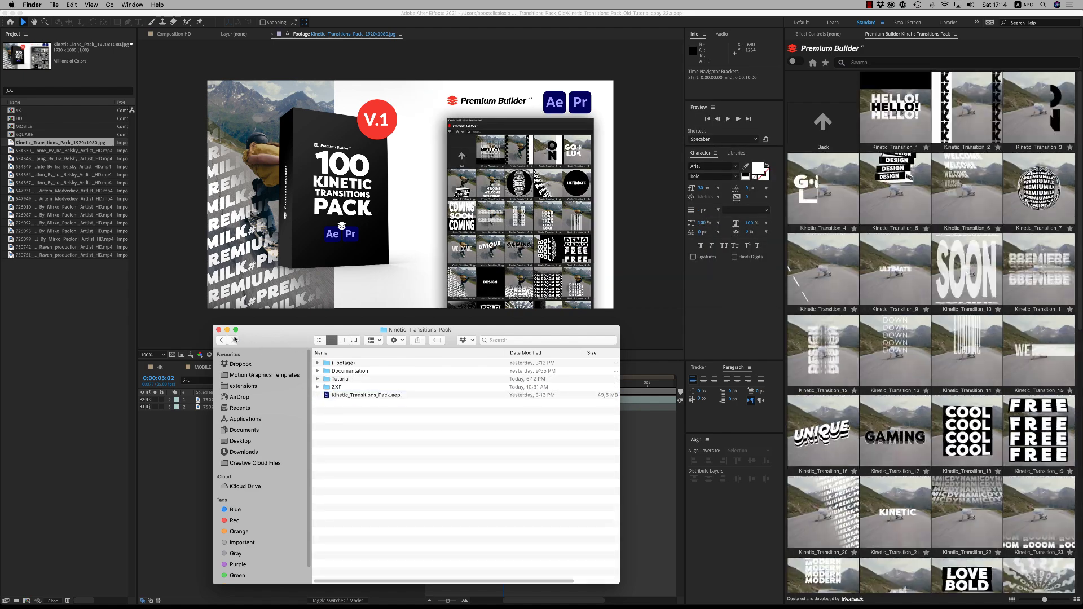
{"action": "left_click", "coordinate": [227, 330]}
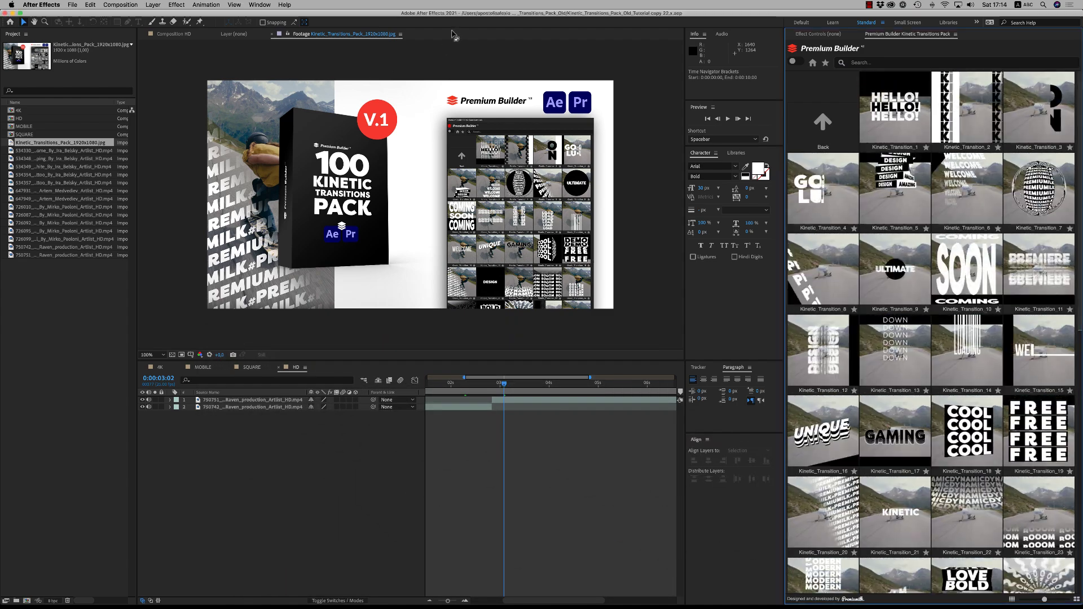
Open the Premium Builder Kinetic Transitions Pack extension
{"action": "left_click", "coordinate": [259, 4]}
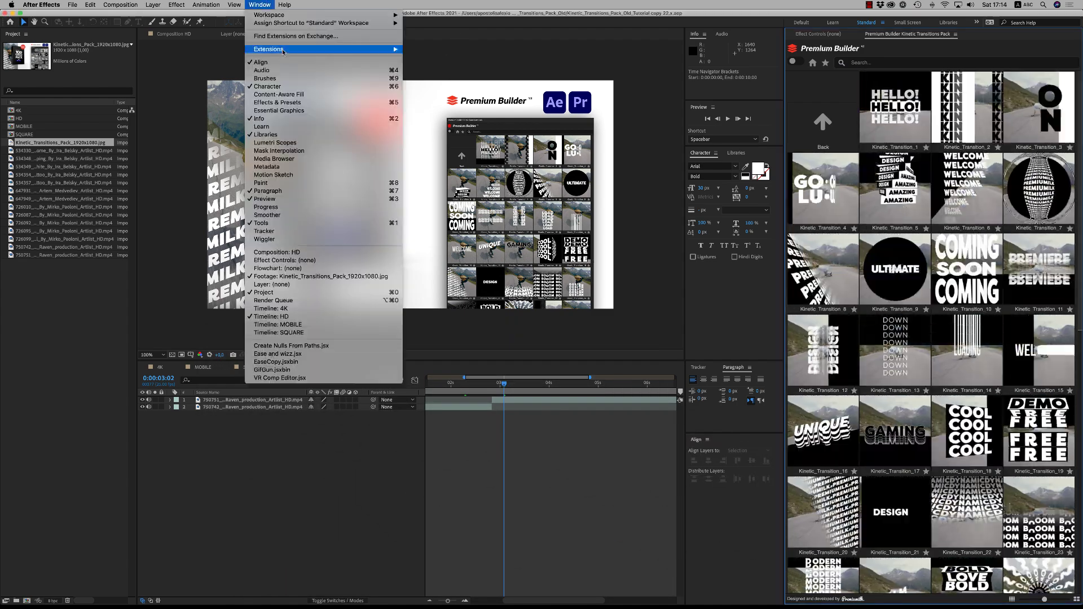
{"action": "mouse_move", "coordinate": [283, 51]}
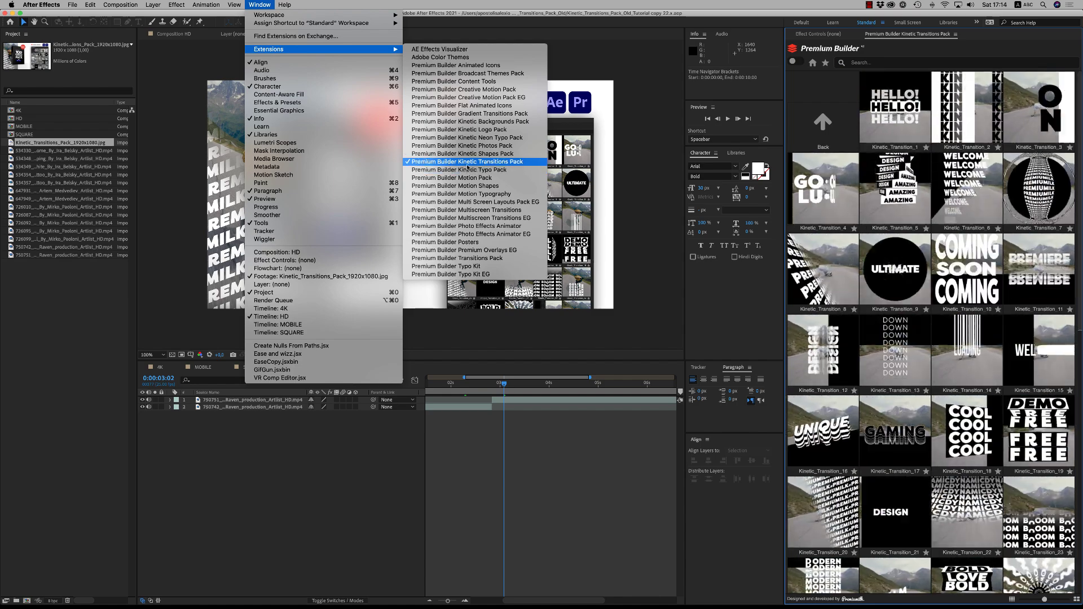
{"action": "left_click", "coordinate": [513, 163]}
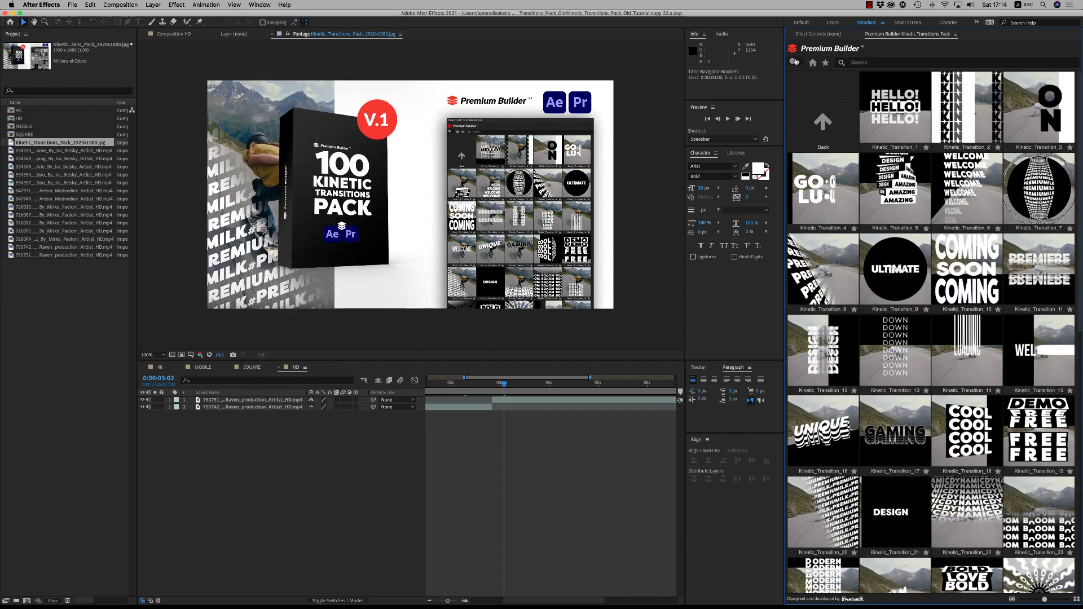
Show the extension's category list, browse Kinetic Transitions 2 and Kinetic Transitions 1, and hide the list
{"action": "left_click", "coordinate": [794, 61]}
{"action": "left_click", "coordinate": [825, 89]}
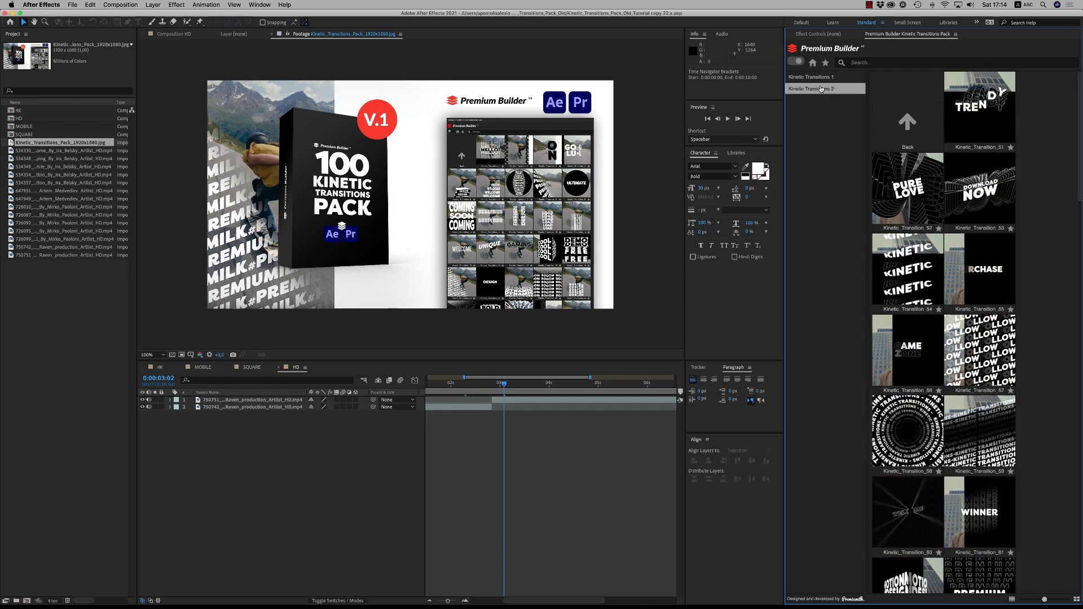
{"action": "left_click", "coordinate": [817, 77]}
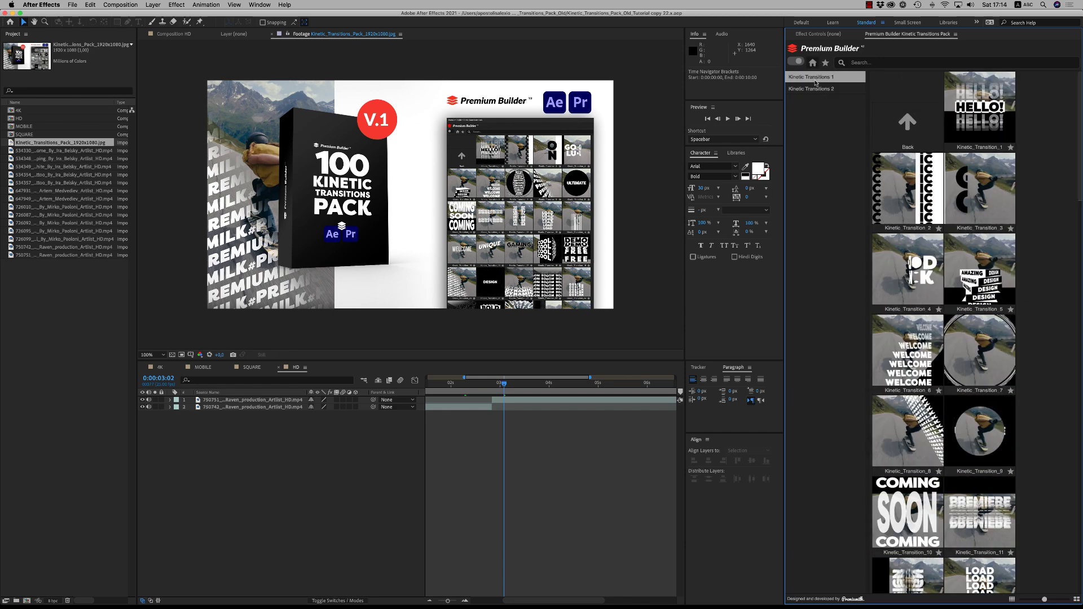
{"action": "left_click", "coordinate": [795, 61]}
{"action": "left_click", "coordinate": [820, 94]}
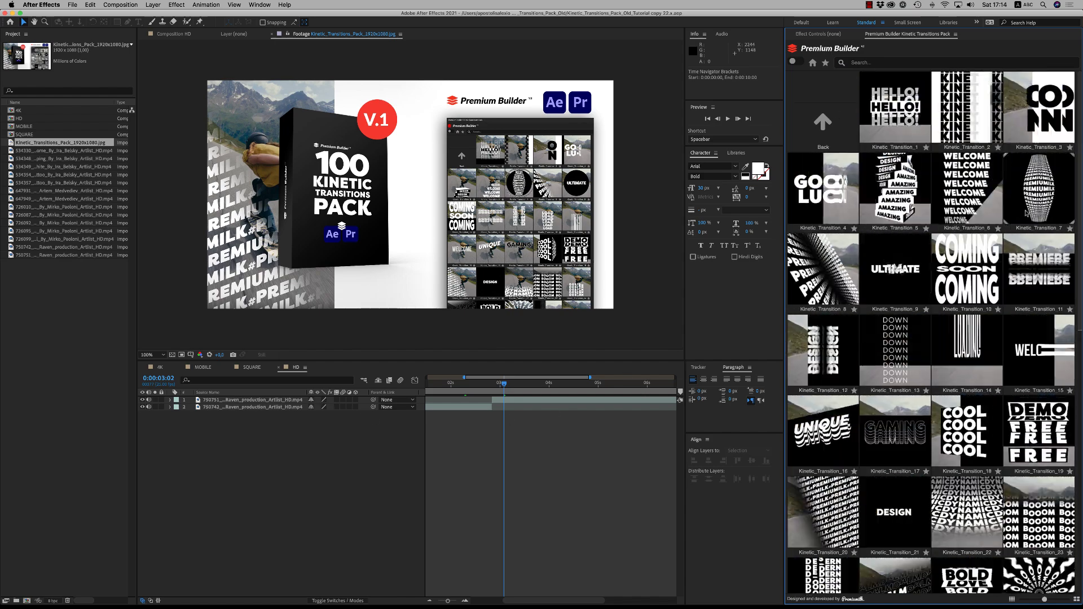
View the 4K, HD and SQUARE compositions, moving the current time to 0:00:01:23 in 4K
{"action": "left_click", "coordinate": [163, 366]}
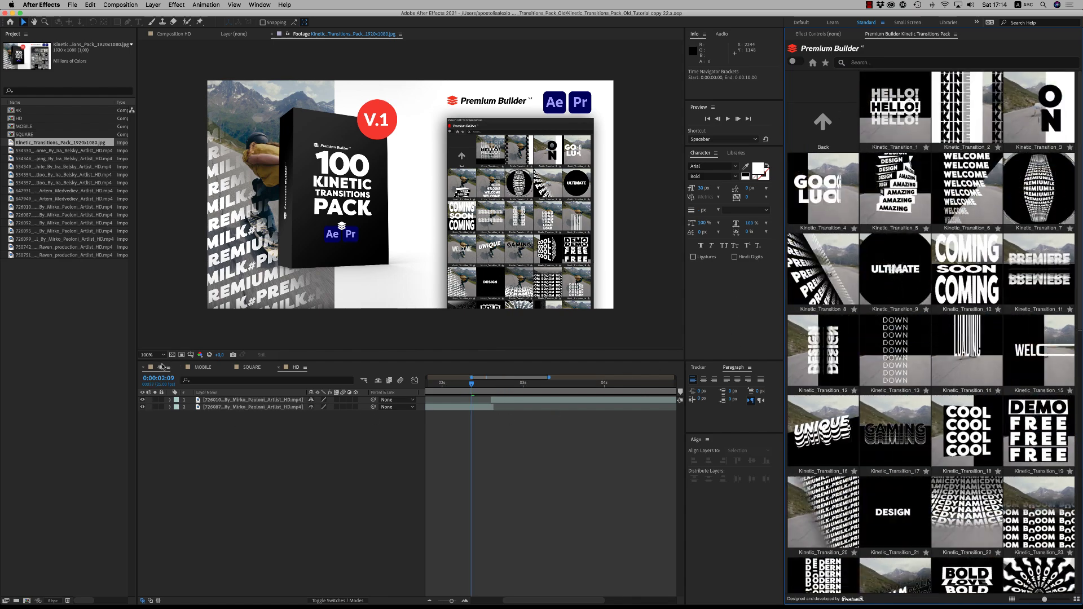
{"action": "left_click_drag", "start_coordinate": [476, 383], "coordinate": [435, 383]}
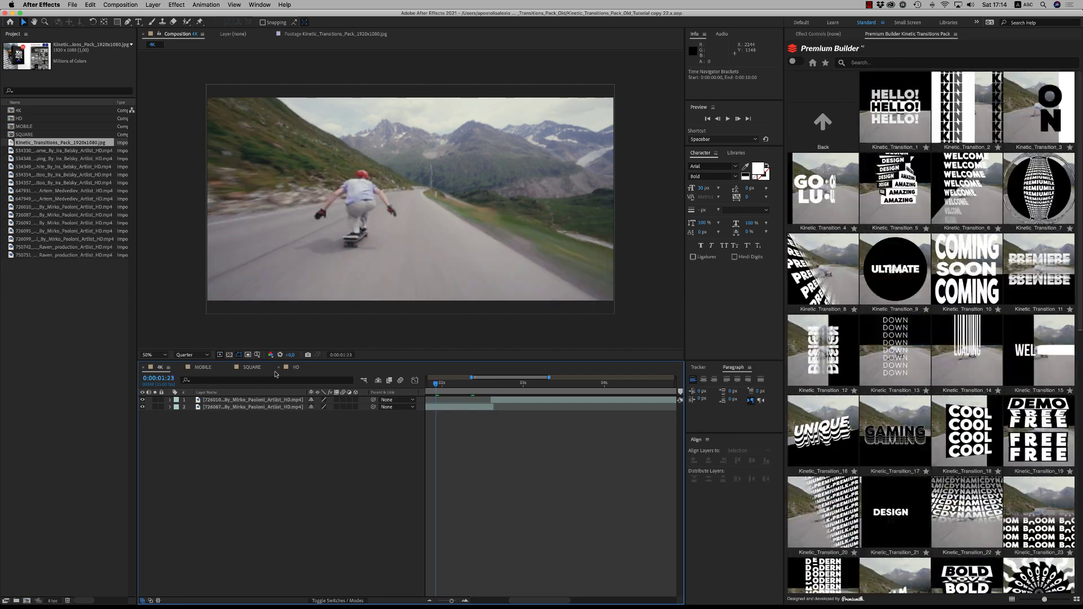
{"action": "left_click", "coordinate": [294, 367]}
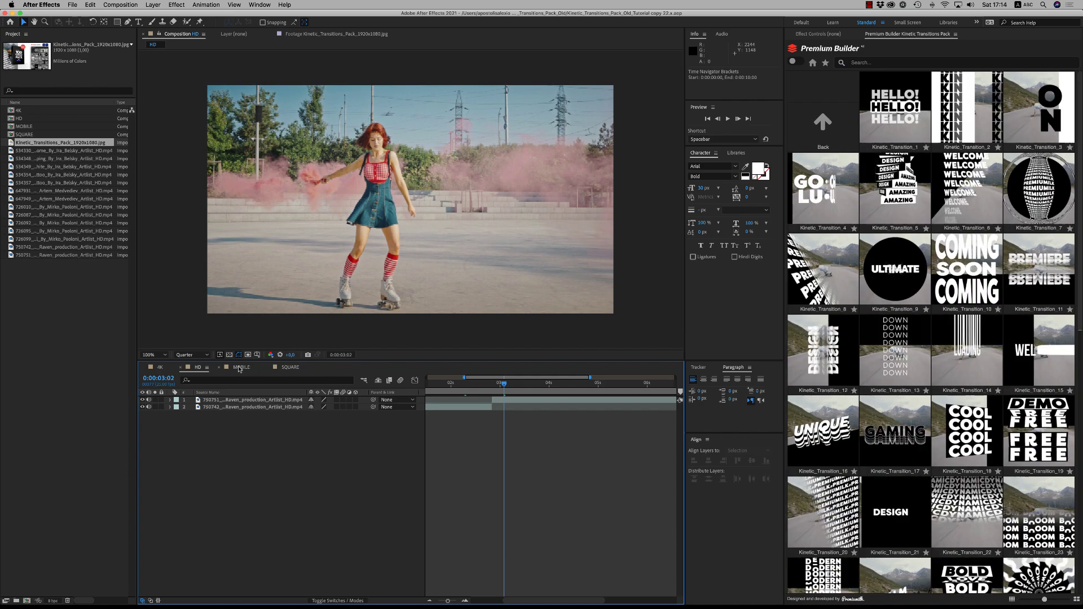
{"action": "left_click", "coordinate": [286, 368]}
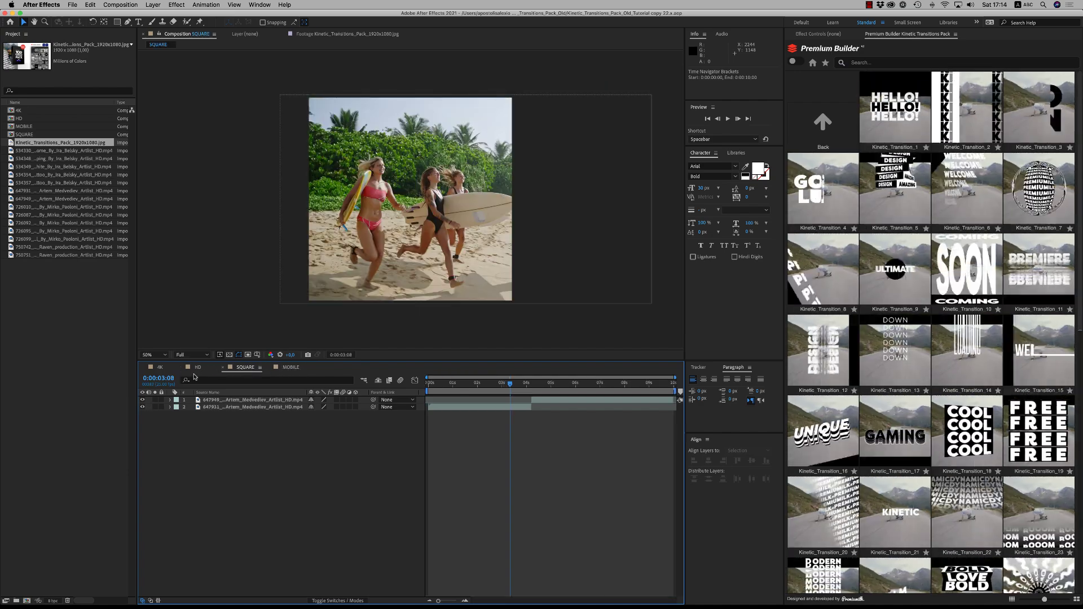
Return to the 4K composition and place the current time at 0:00:02:09, just before the cut between the two clips
{"action": "left_click", "coordinate": [161, 368]}
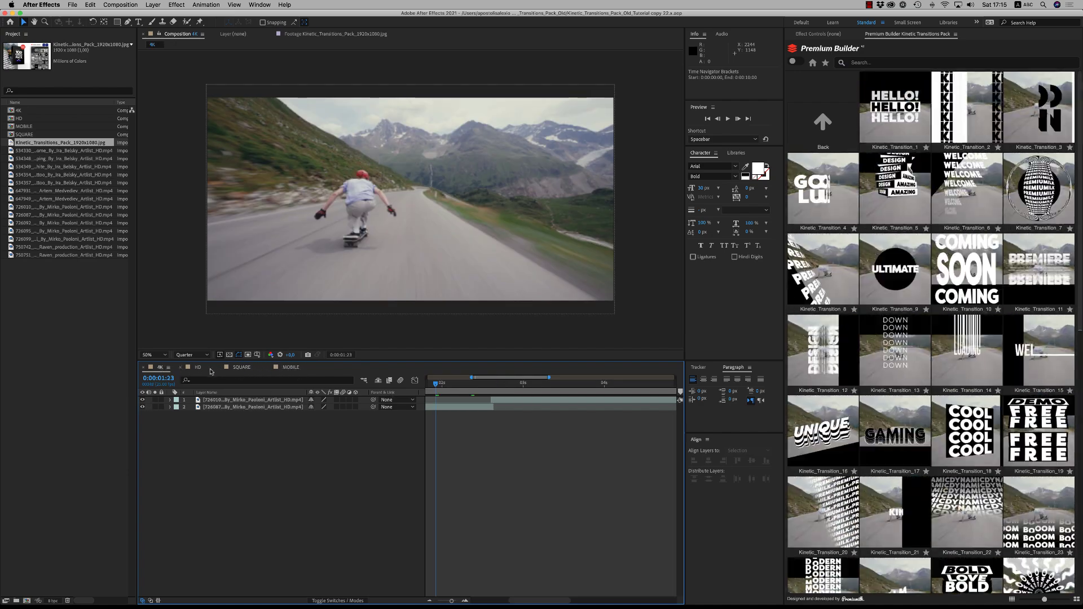
{"action": "mouse_move", "coordinate": [437, 384]}
{"action": "left_mouse_down"}
{"action": "mouse_move", "coordinate": [488, 383]}
{"action": "mouse_move", "coordinate": [439, 387]}
{"action": "left_mouse_up"}
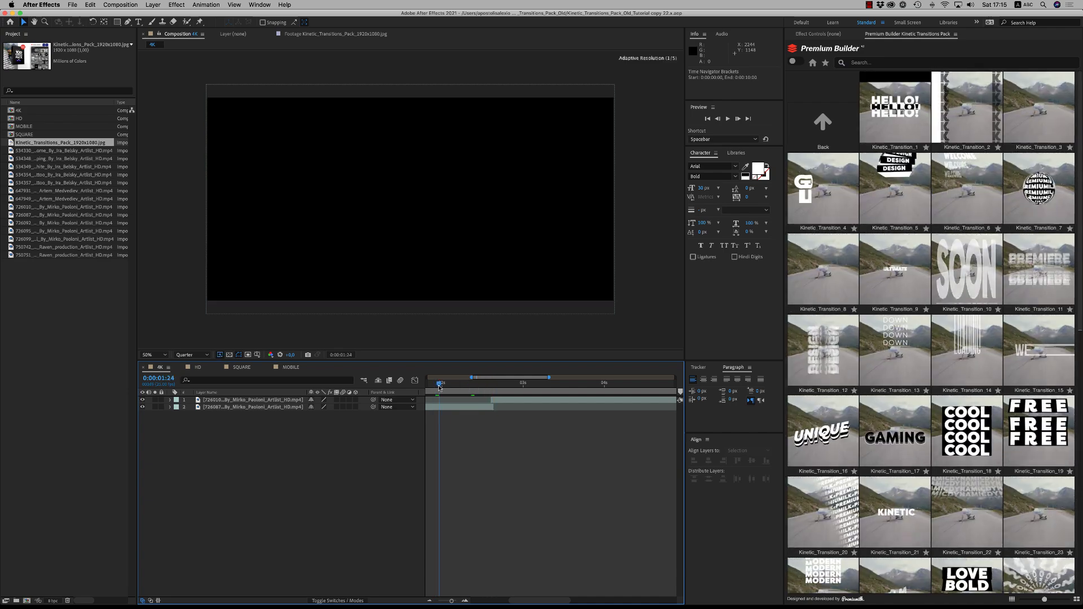
{"action": "scroll", "coordinate": [534, 602], "scroll_direction": "right", "scroll_amount": 3}
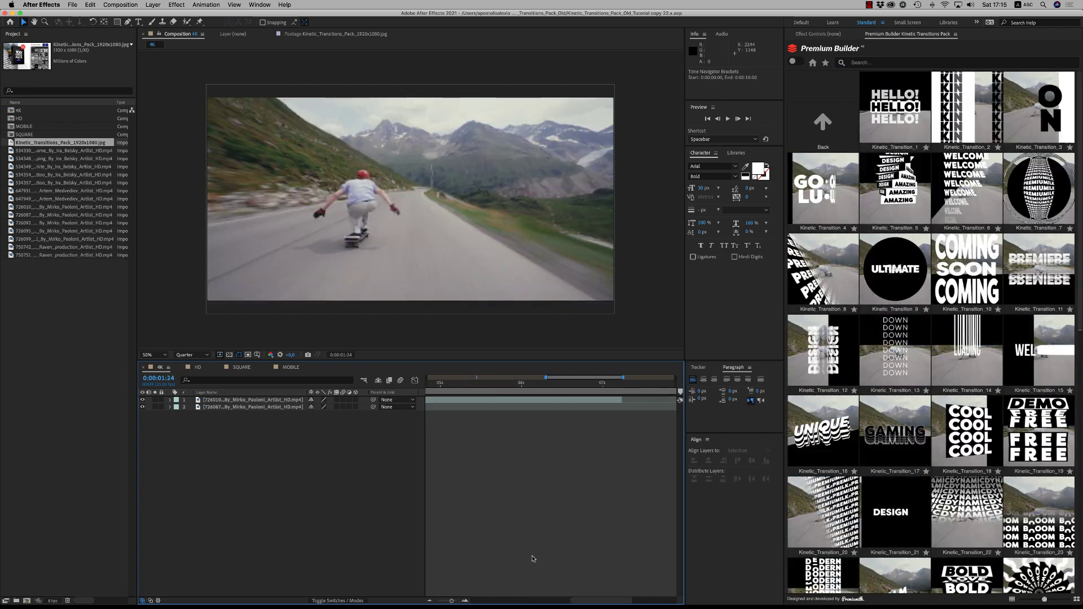
{"action": "key", "text": "minus"}
{"action": "key", "text": "minus"}
{"action": "left_click", "coordinate": [479, 383]}
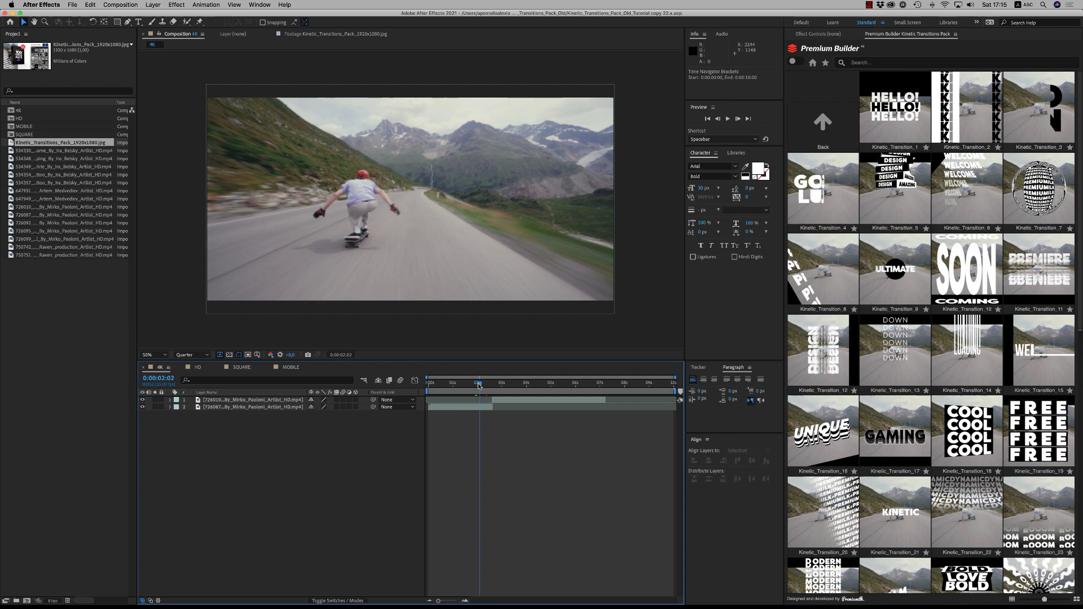
{"action": "key", "text": "equal"}
{"action": "key", "text": "equal"}
{"action": "left_click_drag", "start_coordinate": [481, 385], "coordinate": [503, 396]}
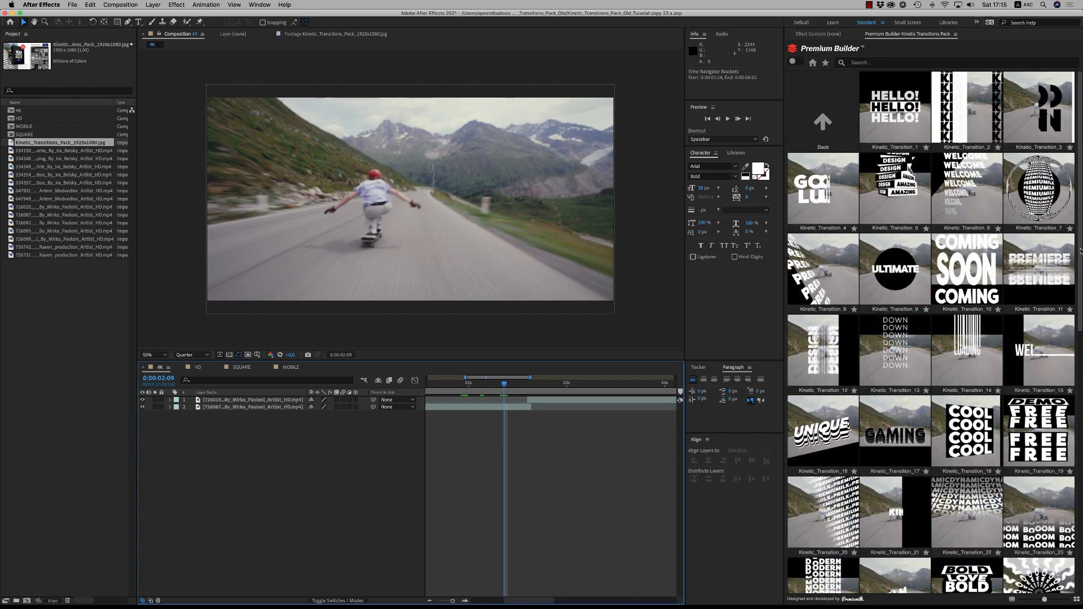
Add Kinetic_Transition_15 to the 4K composition and shift it earlier so its transition marker meets the cut between the clips
{"action": "left_click_drag", "start_coordinate": [1080, 251], "coordinate": [1078, 326]}
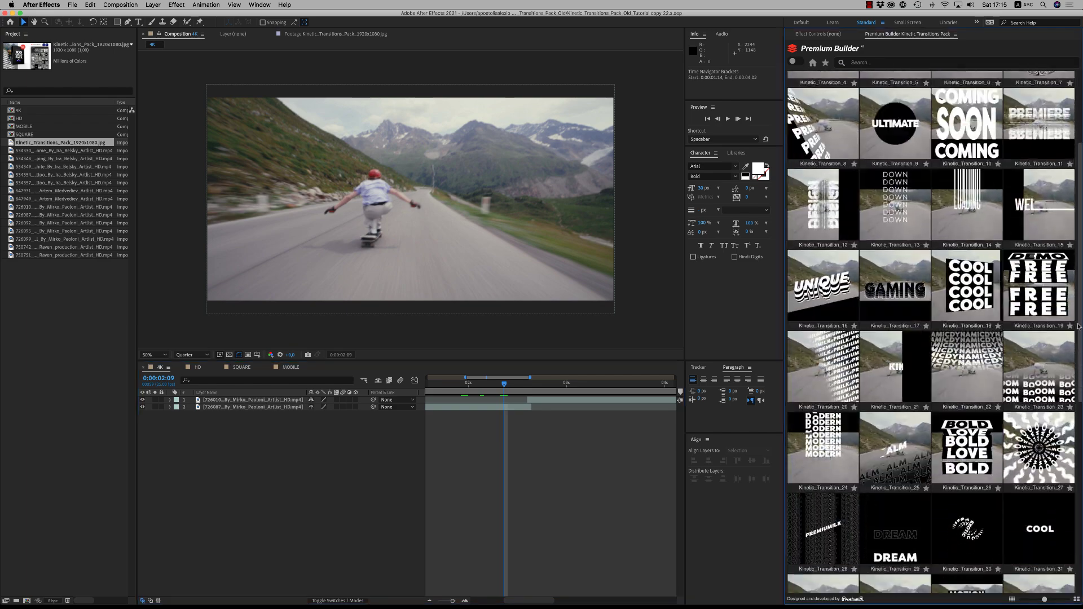
{"action": "left_click", "coordinate": [1031, 235]}
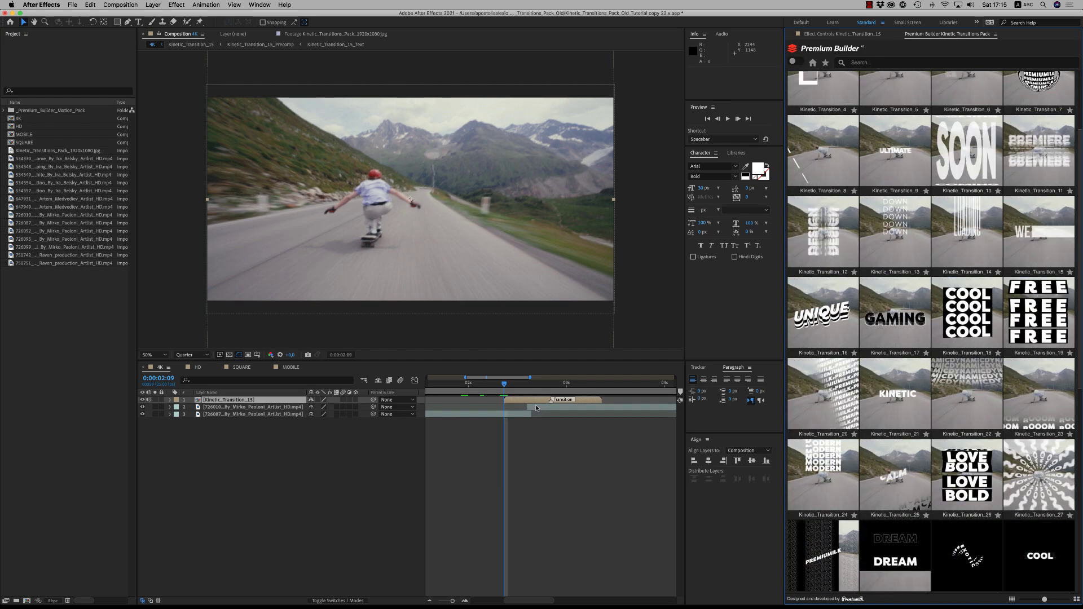
{"action": "left_click_drag", "start_coordinate": [536, 400], "coordinate": [514, 401]}
Trim the end of the lower video layer to the cut and preview the selected transition at 0:00:02:13
{"action": "left_click", "coordinate": [532, 415]}
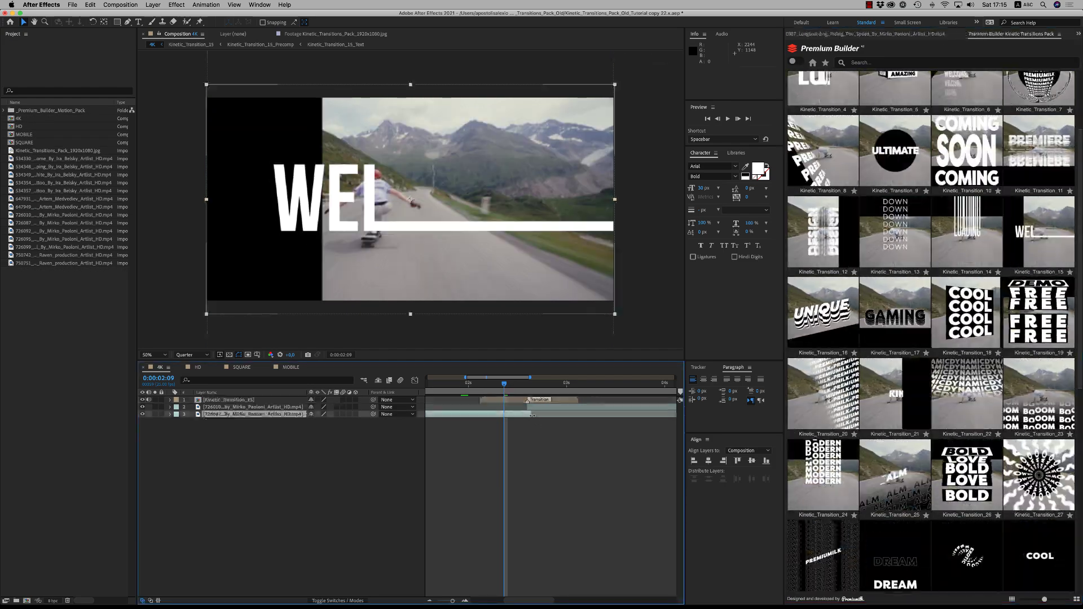
{"action": "left_click", "coordinate": [505, 401]}
{"action": "left_click_drag", "start_coordinate": [531, 389], "coordinate": [520, 388]}
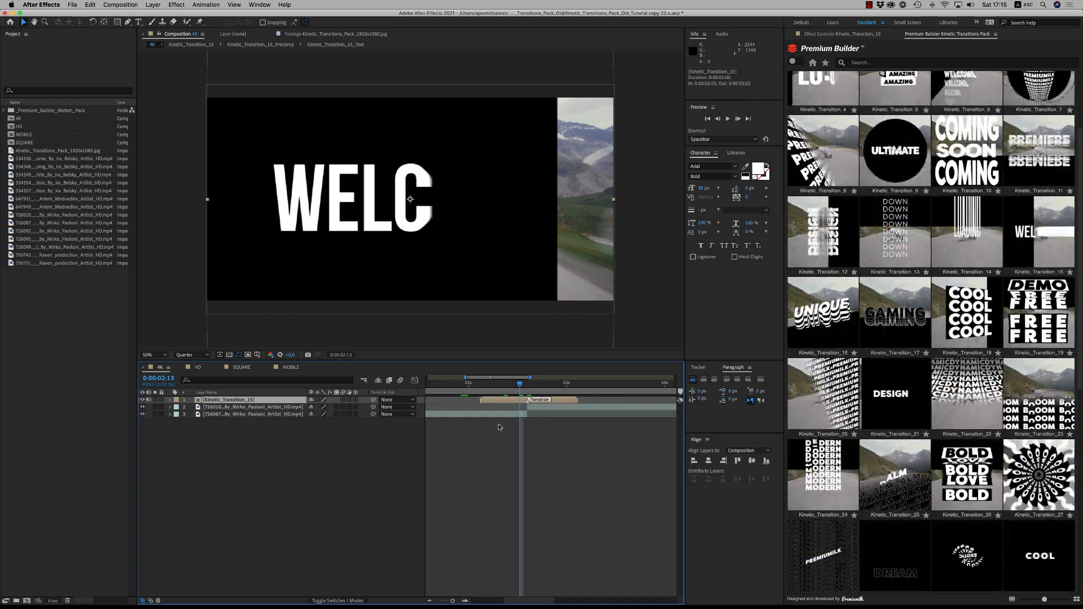
Reveal the Essential Properties of the Kinetic_Transition_15 layer and reduce its Scale_Title value to shrink the title
{"action": "key", "text": "e"}
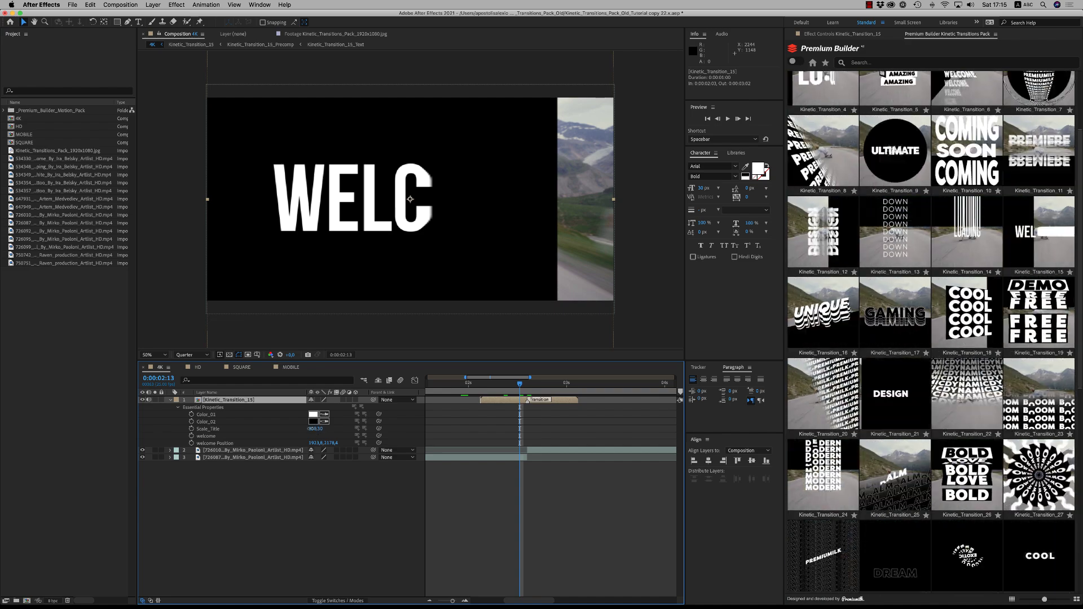
{"action": "left_click_drag", "start_coordinate": [316, 429], "coordinate": [284, 451]}
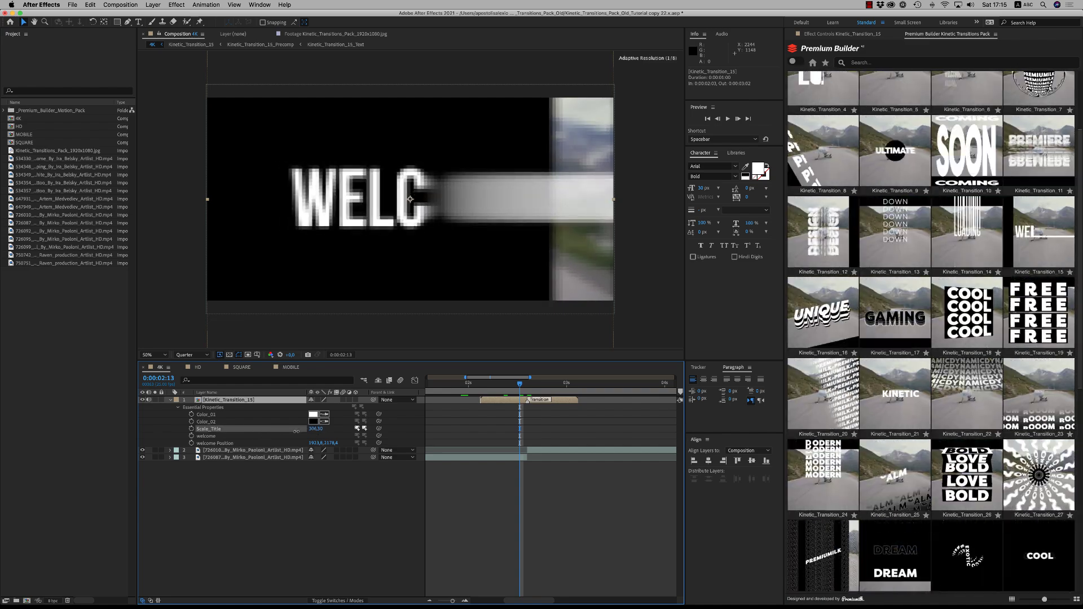
Change the welcome text property of the Kinetic_Transition_15 layer to "Hello!"
{"action": "left_click", "coordinate": [210, 437]}
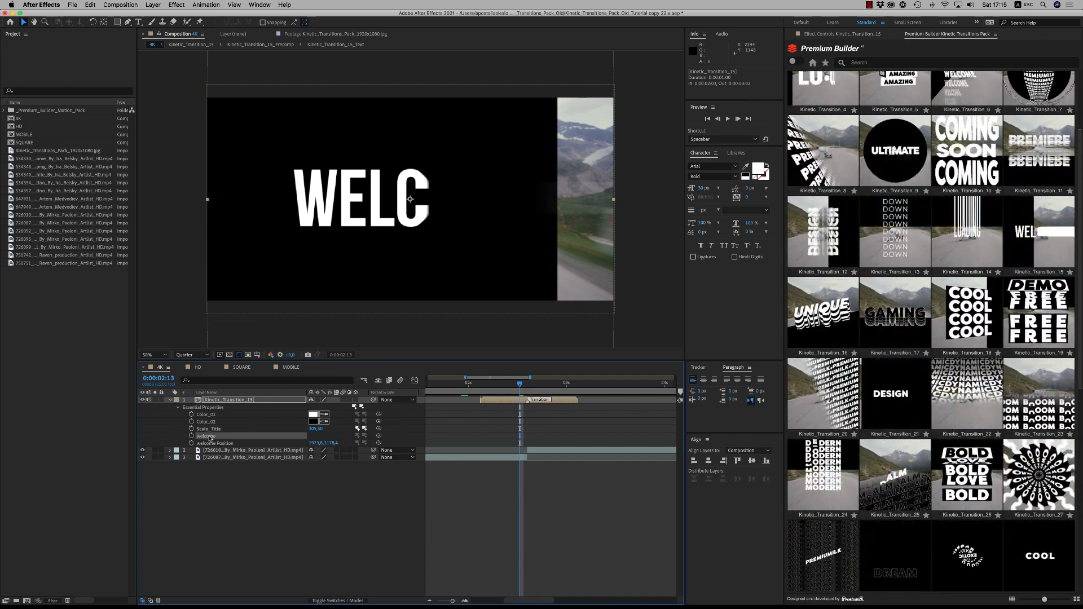
{"action": "right_click", "coordinate": [210, 438]}
{"action": "left_click", "coordinate": [226, 443]}
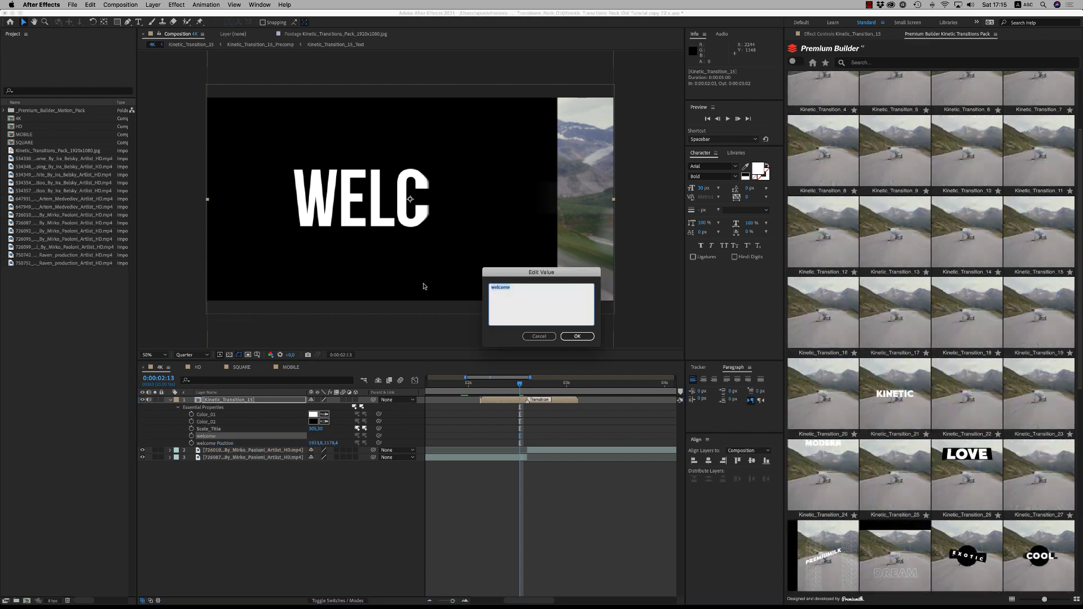
{"action": "type", "text": "Hello"}
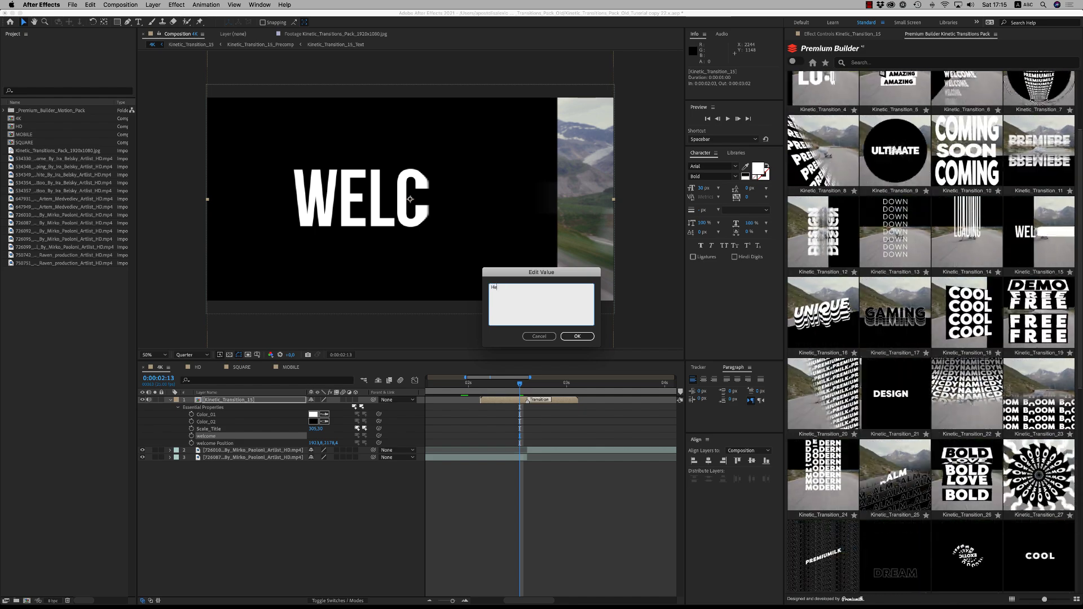
{"action": "left_click", "coordinate": [592, 337]}
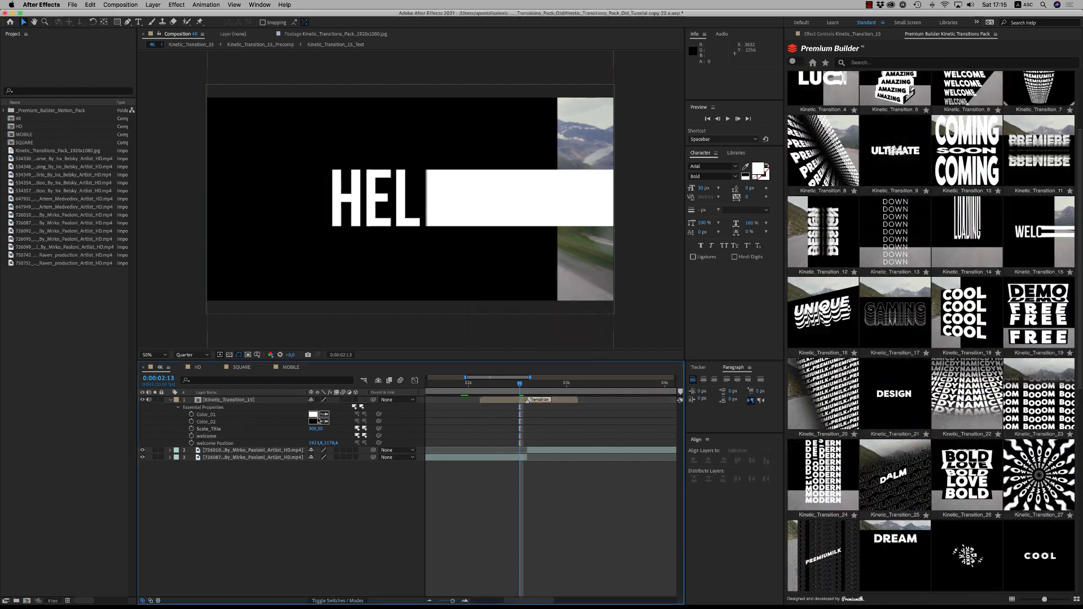
Set Color_01 of the Kinetic_Transition_15 layer to a light pink (RGB 255, 179, 179)
{"action": "left_click", "coordinate": [313, 414]}
{"action": "left_click", "coordinate": [653, 422]}
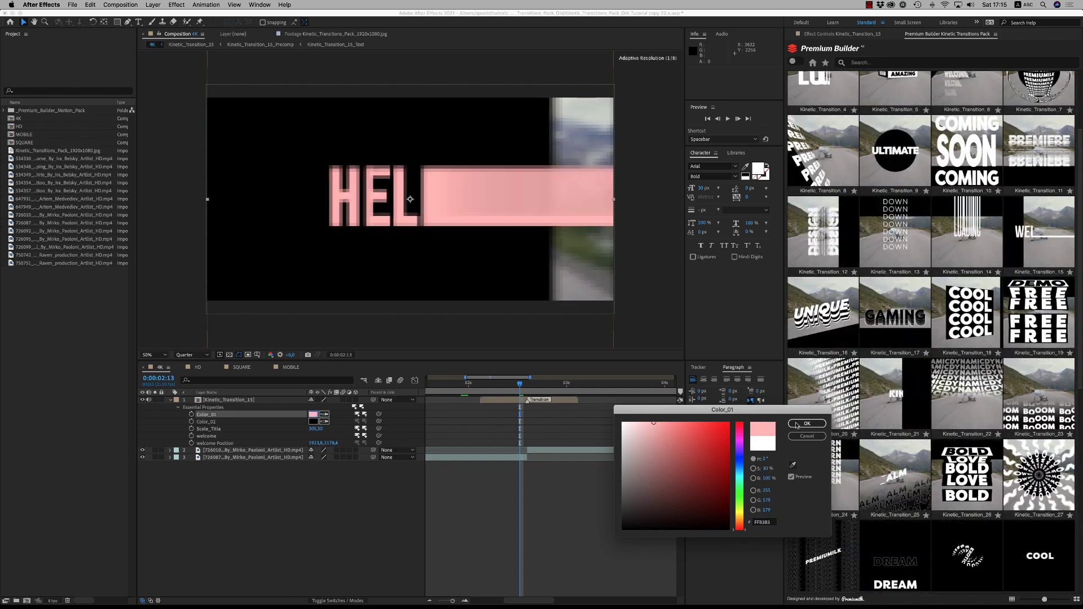
{"action": "left_click", "coordinate": [806, 423]}
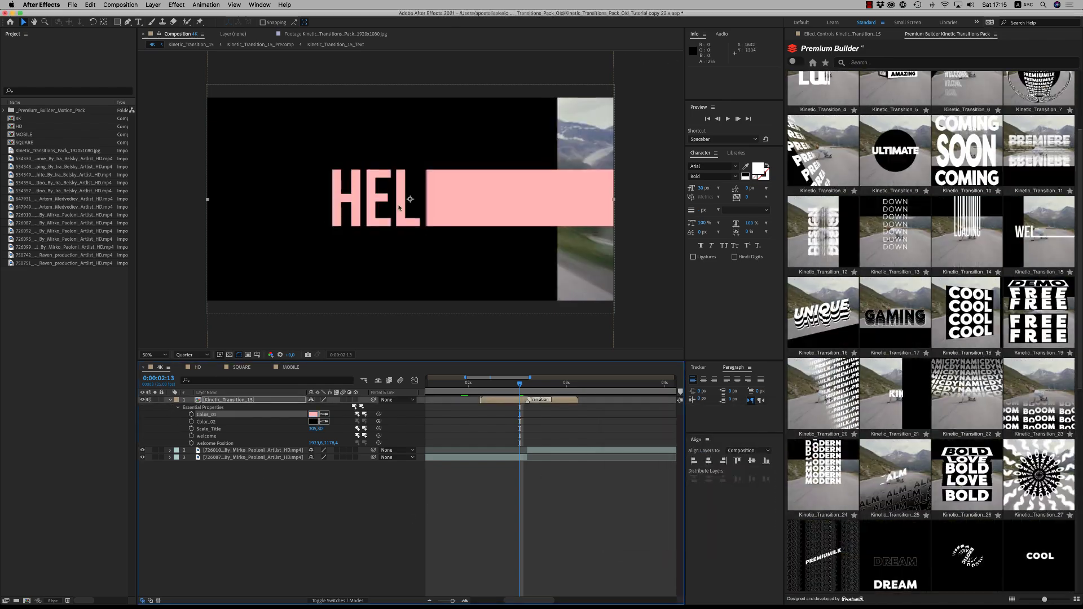
Try a Black Solid 3 Opacity of 0% on the Kinetic_Transition_15 layer and preview the transition from 0:00:02:02
{"action": "left_click", "coordinate": [178, 407]}
{"action": "left_click", "coordinate": [178, 407]}
{"action": "left_click_drag", "start_coordinate": [314, 457], "coordinate": [287, 457]}
{"action": "left_click", "coordinate": [313, 458]}
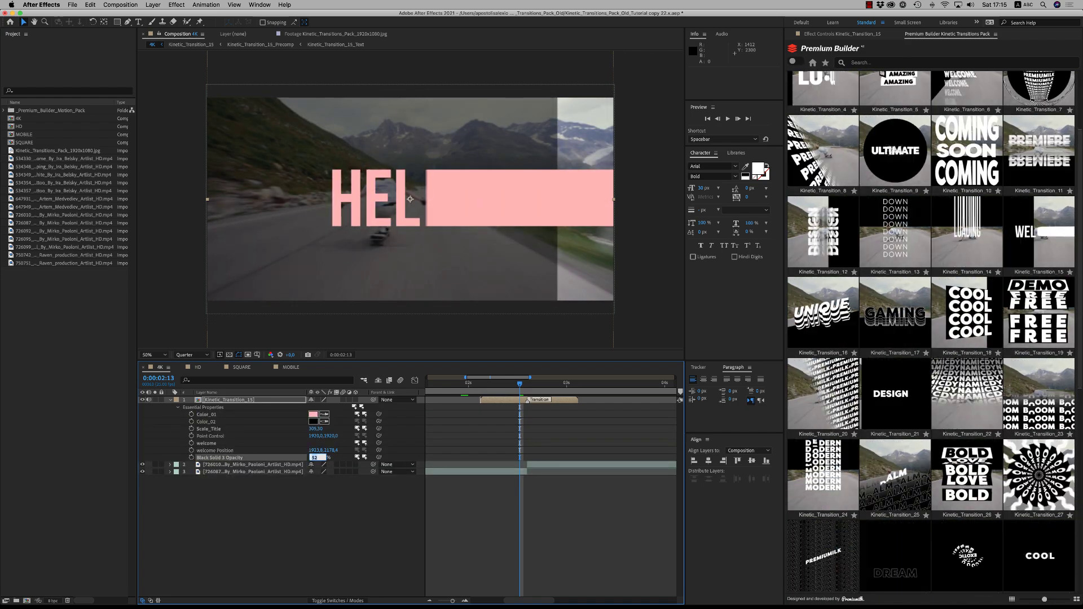
{"action": "type", "text": "0"}
{"action": "key", "text": "Return"}
{"action": "left_click", "coordinate": [477, 388]}
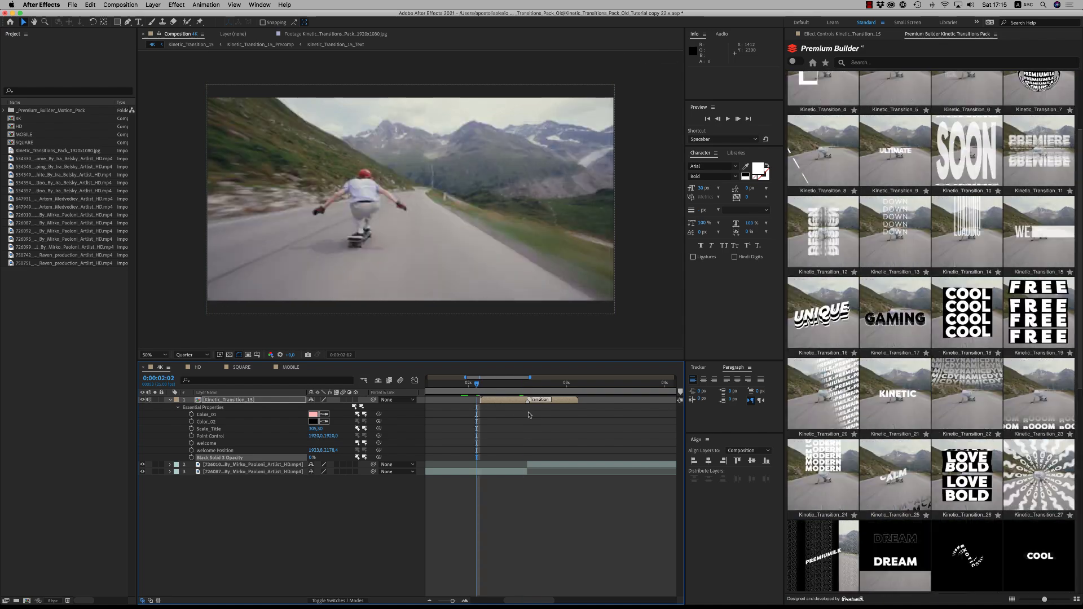
{"action": "key", "text": "space"}
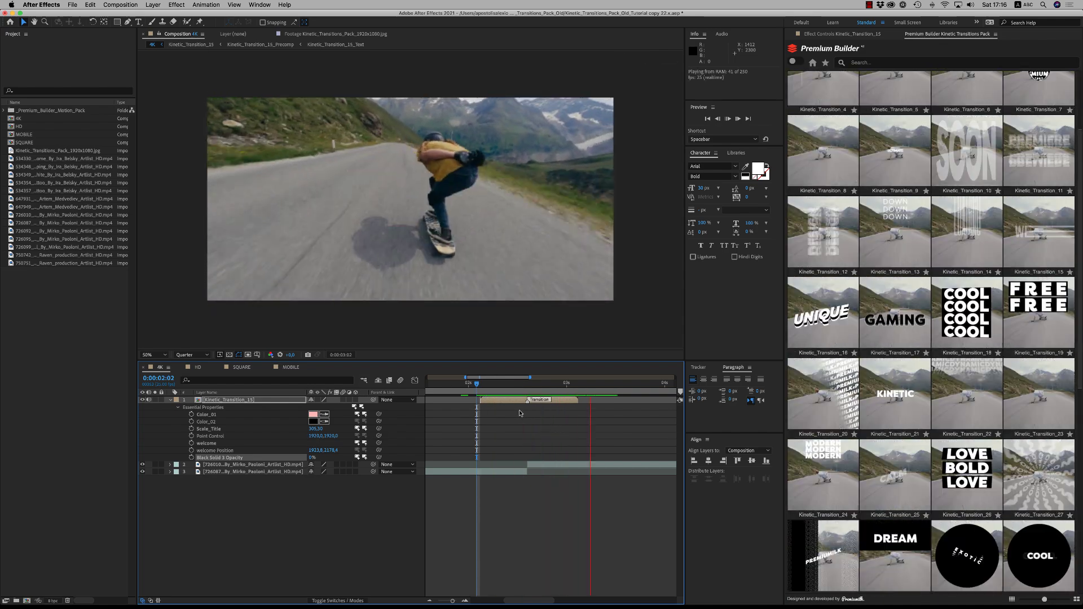
{"action": "key", "text": "space"}
Set the Black Solid 3 Opacity of the Kinetic_Transition_15 layer to 100% and play the transition
{"action": "left_click", "coordinate": [313, 458]}
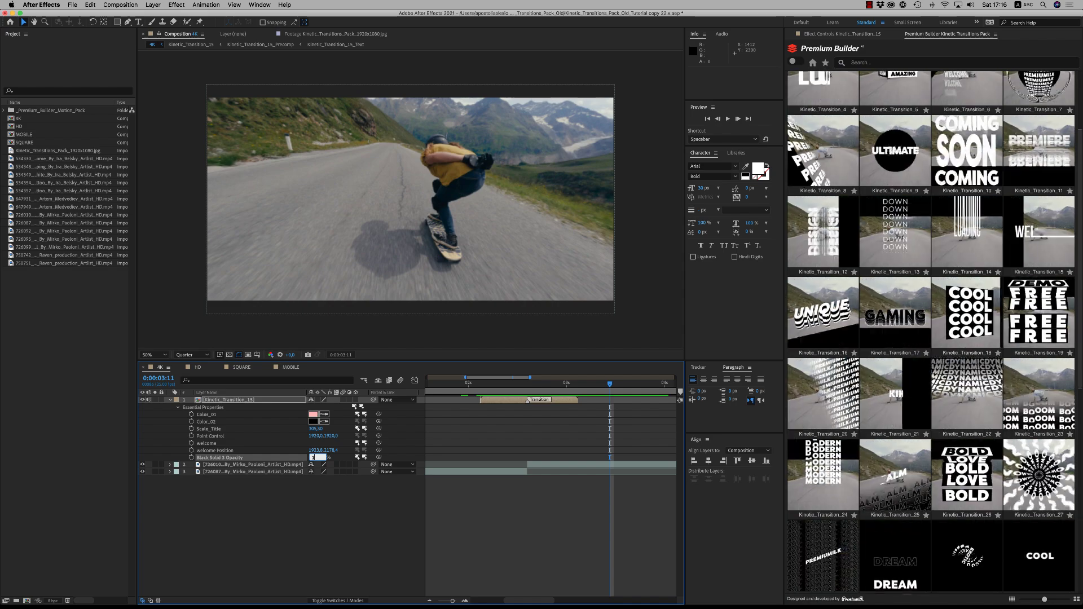
{"action": "type", "text": "100"}
{"action": "key", "text": "Return"}
{"action": "key", "text": "space"}
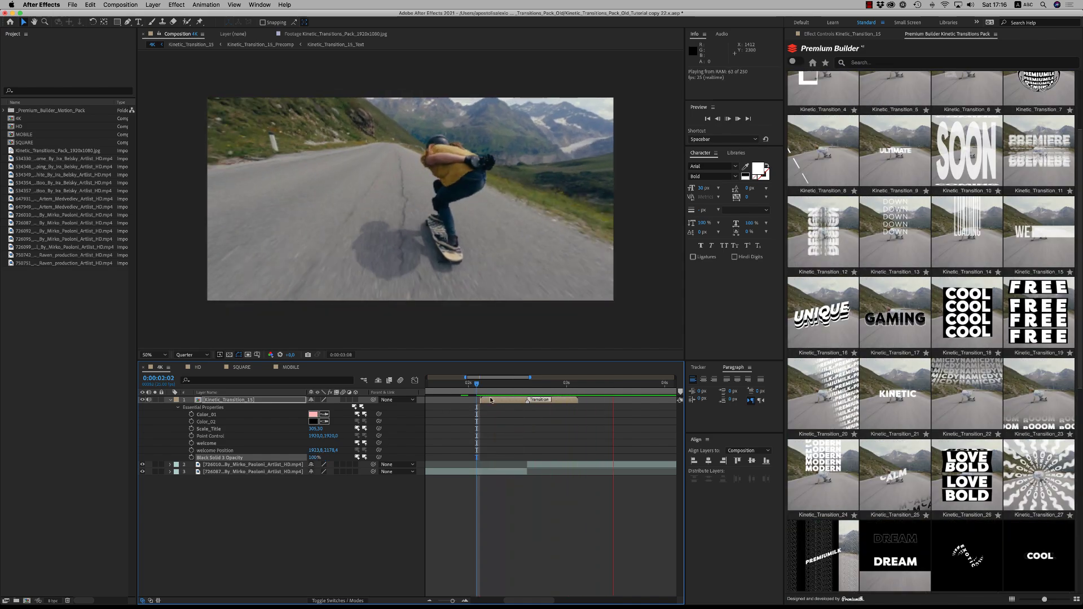
{"action": "key", "text": "space"}
Collapse the Kinetic_Transition_15 layer's properties and preview the transition from 0:00:01:22
{"action": "left_click", "coordinate": [481, 384]}
{"action": "key", "text": "minus"}
{"action": "left_click", "coordinate": [467, 386]}
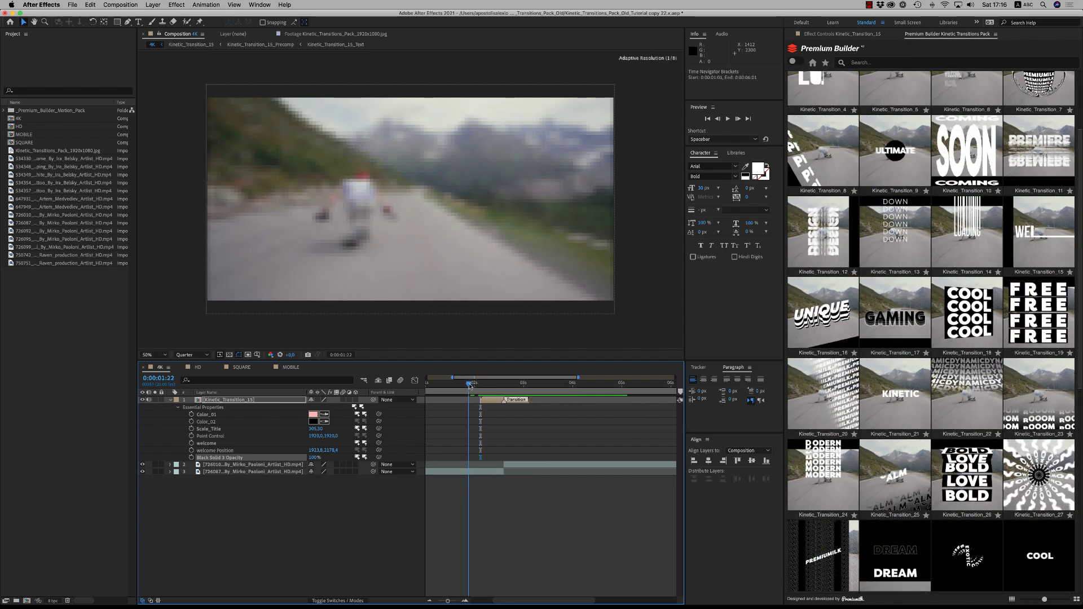
{"action": "left_click", "coordinate": [171, 401]}
{"action": "key", "text": "space"}
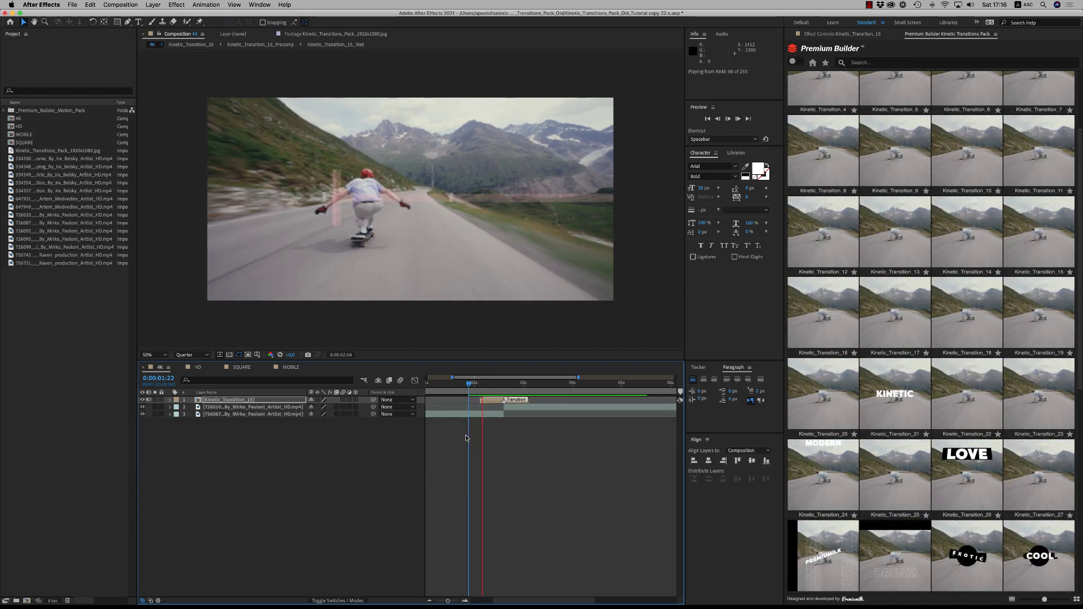
{"action": "key", "text": "space"}
Apply Time Stretch to the Kinetic_Transition_15 layer, lengthening it to a duration of 0:00:02:00
{"action": "left_click_drag", "start_coordinate": [489, 384], "coordinate": [492, 384]}
{"action": "left_click", "coordinate": [496, 400]}
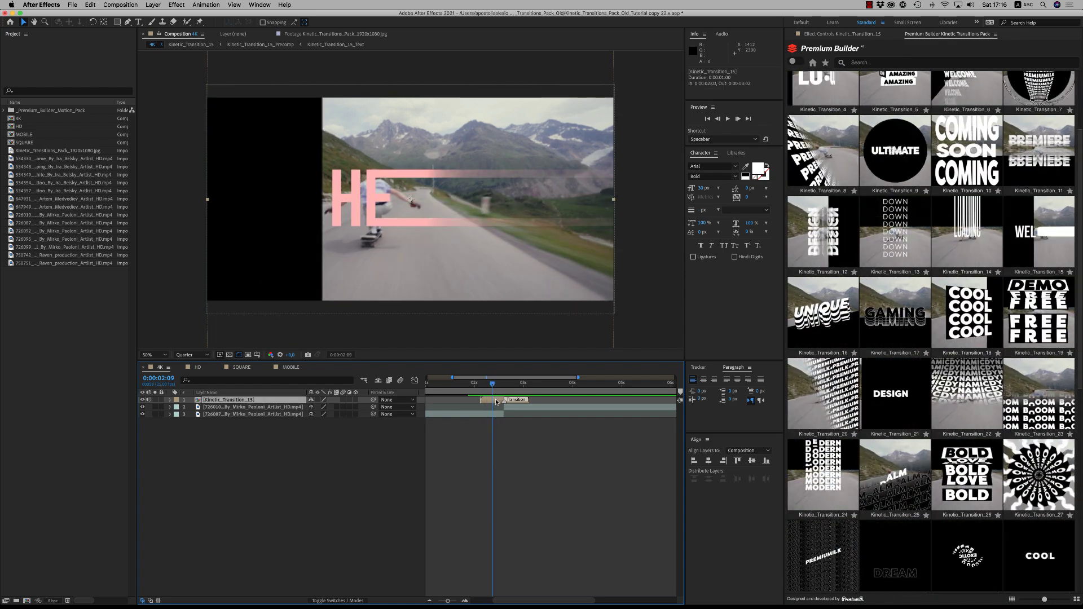
{"action": "right_click", "coordinate": [497, 401]}
{"action": "mouse_move", "coordinate": [534, 429]}
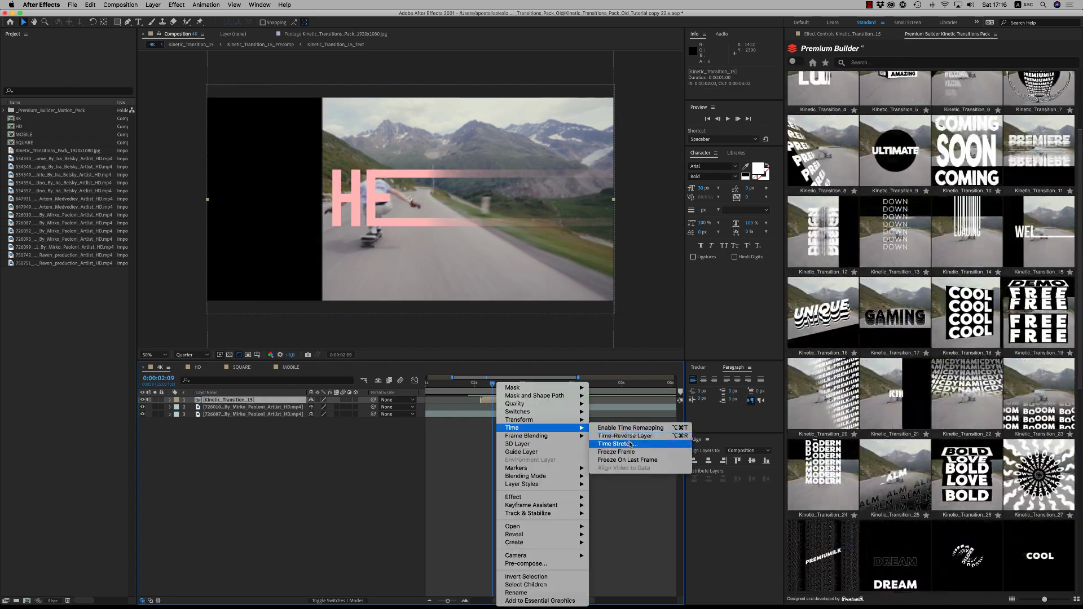
{"action": "left_click", "coordinate": [630, 444]}
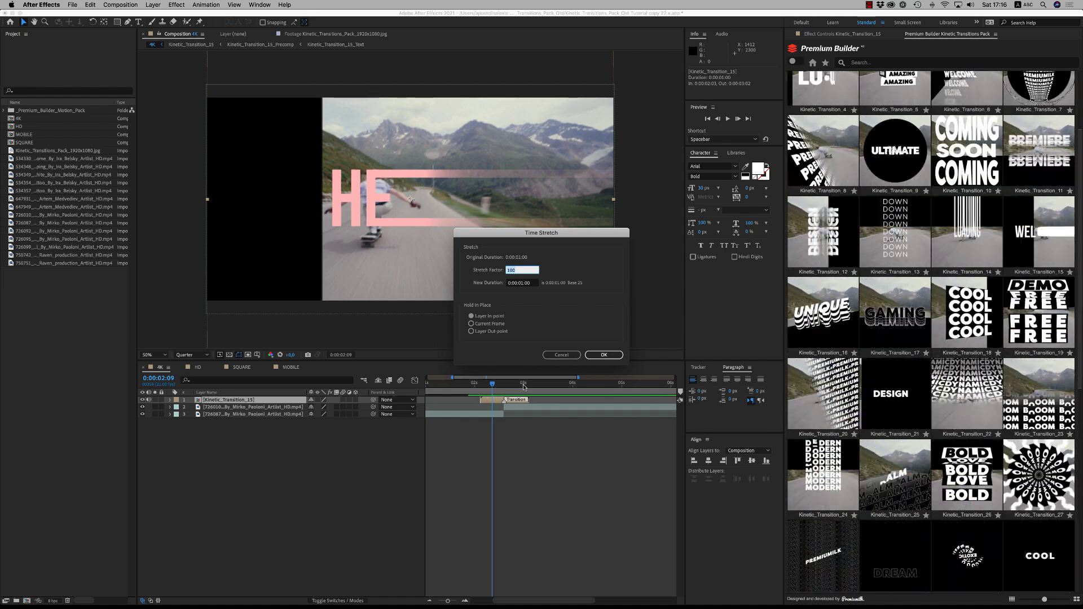
{"action": "key", "text": "Return"}
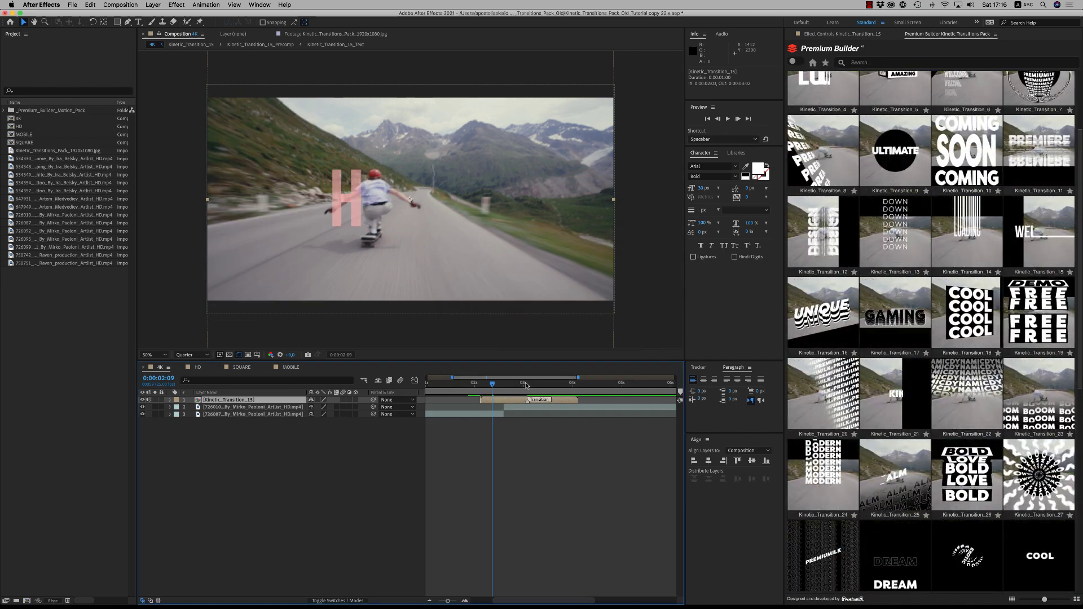
Shift the stretched Kinetic_Transition_15 layer earlier so its transition marker meets the cut, and preview it from 0:00:01:08
{"action": "left_click_drag", "start_coordinate": [518, 401], "coordinate": [495, 401]}
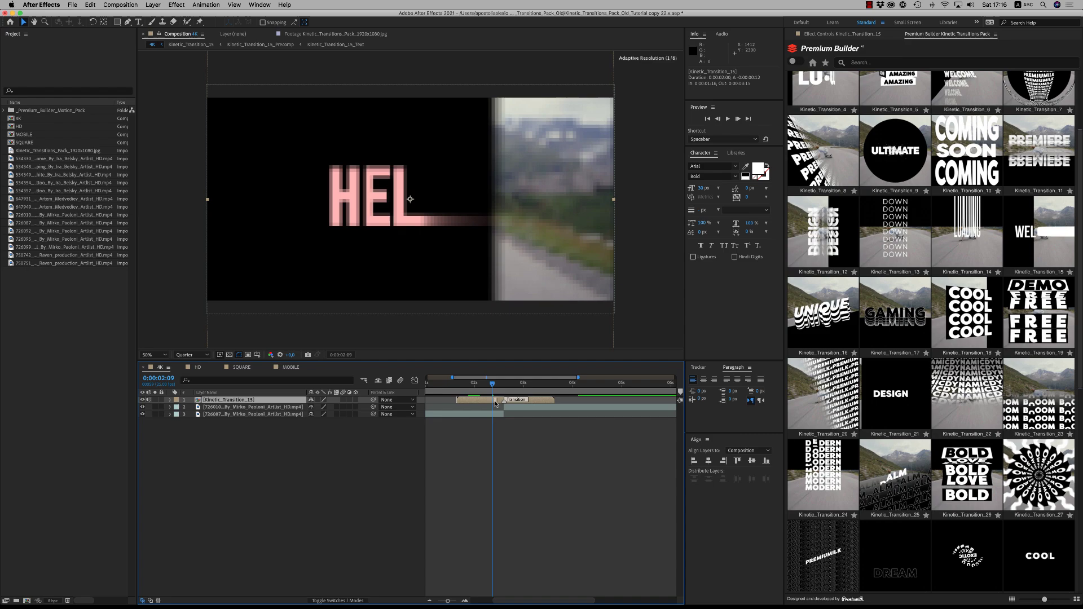
{"action": "left_click", "coordinate": [441, 387]}
{"action": "key", "text": "space"}
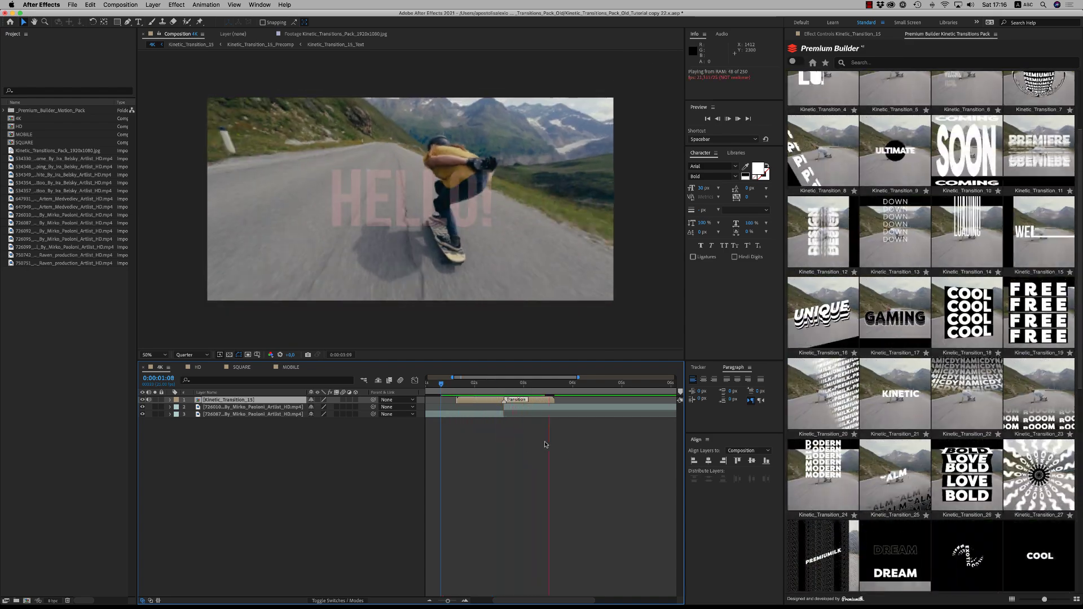
{"action": "key", "text": "space"}
{"action": "left_click", "coordinate": [477, 385]}
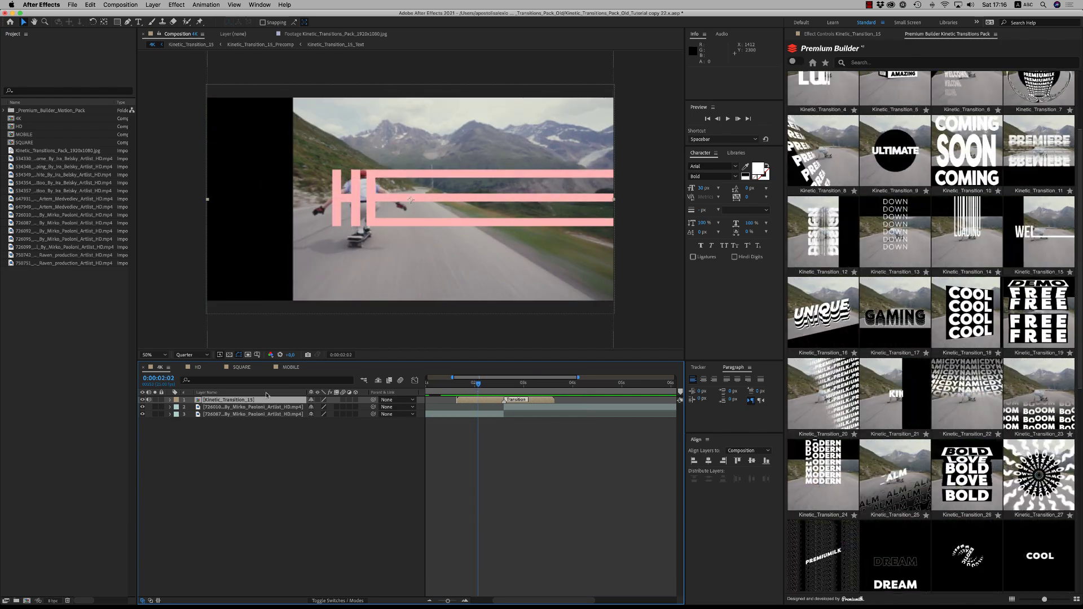
Open the MOBILE composition and place the current time at 0:00:02:21, just before the cut between its two clips
{"action": "left_click", "coordinate": [290, 367]}
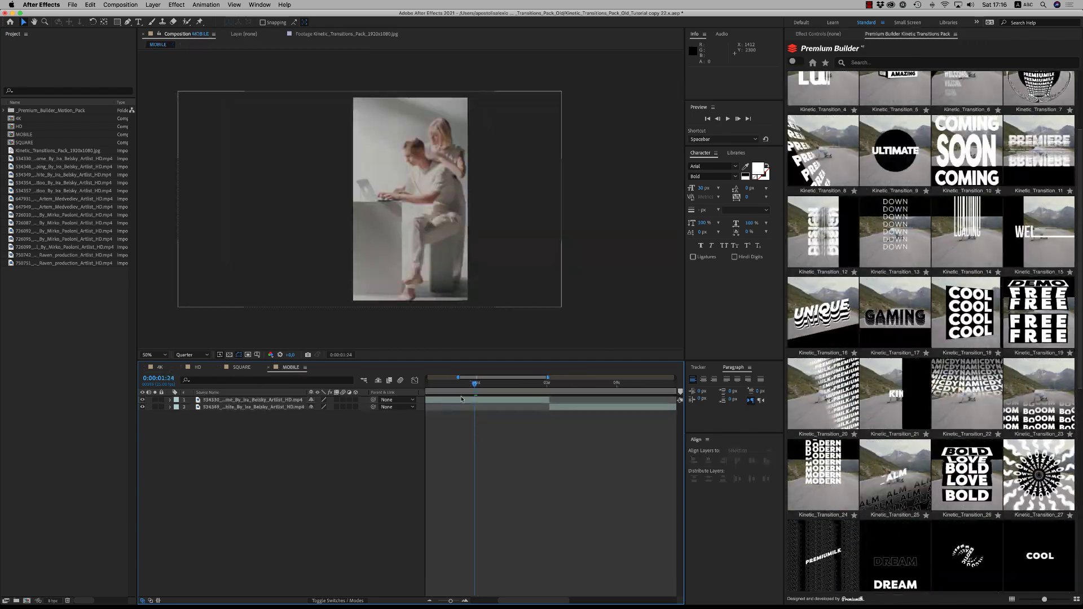
{"action": "left_click_drag", "start_coordinate": [560, 458], "coordinate": [508, 458]}
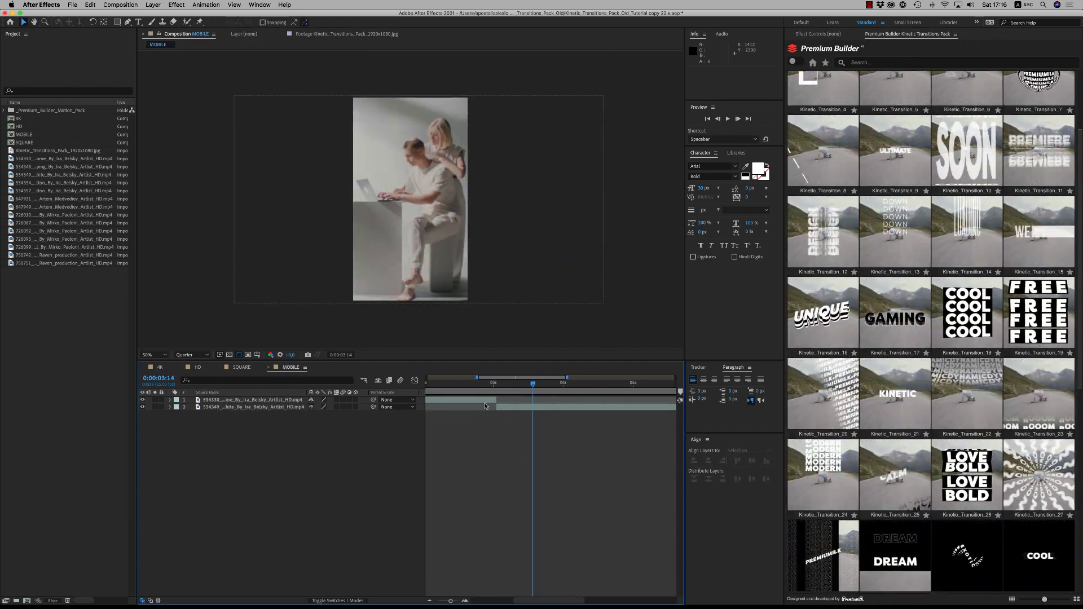
{"action": "left_click_drag", "start_coordinate": [479, 383], "coordinate": [483, 384]}
{"action": "left_click_drag", "start_coordinate": [493, 442], "coordinate": [512, 443]}
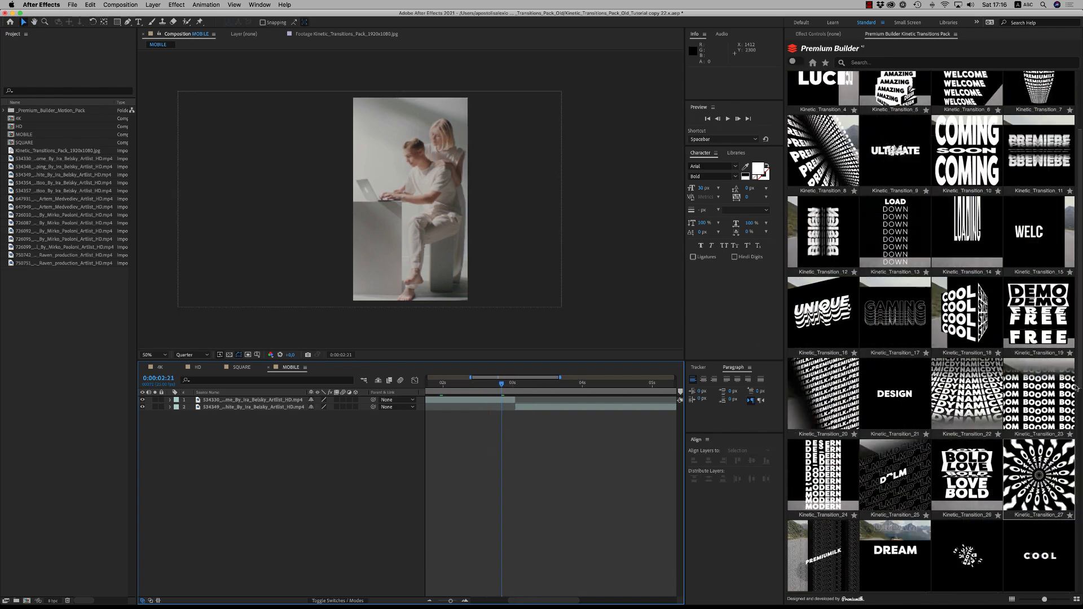
Add Kinetic_Transition_24 to the MOBILE composition and shift it earlier so its transition marker meets the cut
{"action": "double_click", "coordinate": [830, 487]}
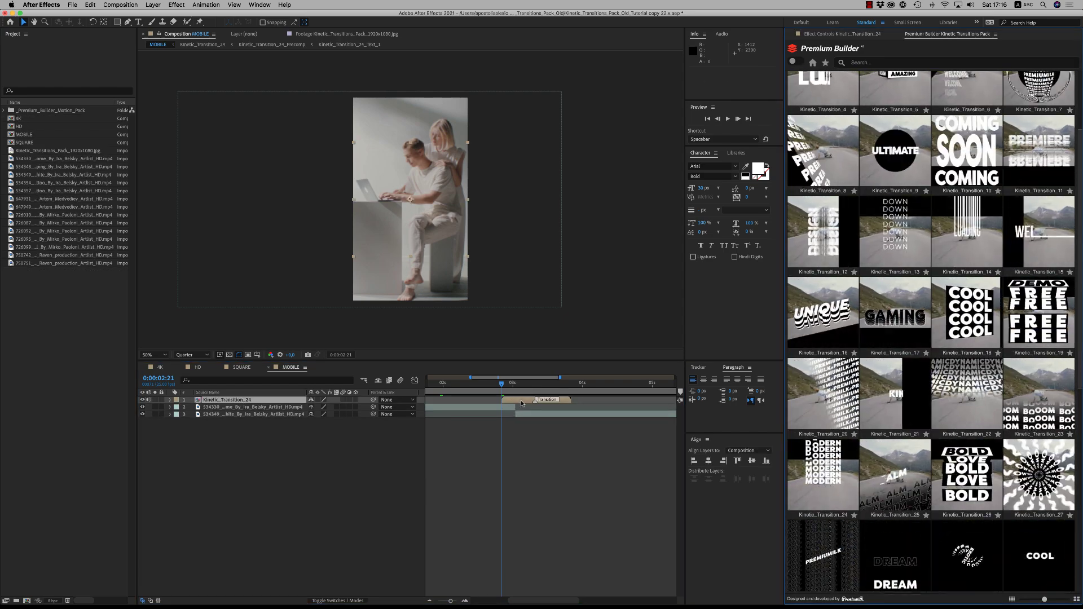
{"action": "left_click_drag", "start_coordinate": [522, 404], "coordinate": [507, 387]}
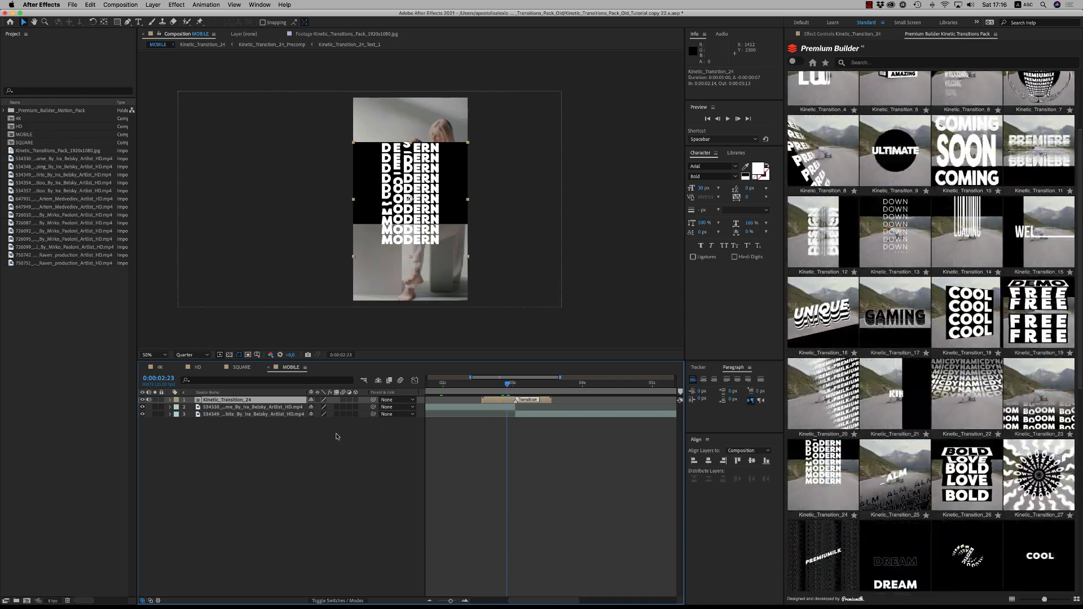
Enlarge the Kinetic_Transition_24 layer to about 52.1% scale to cover the mobile frame, and reduce its Scale_Title value
{"action": "key", "text": "s"}
{"action": "left_click_drag", "start_coordinate": [322, 406], "coordinate": [329, 406]}
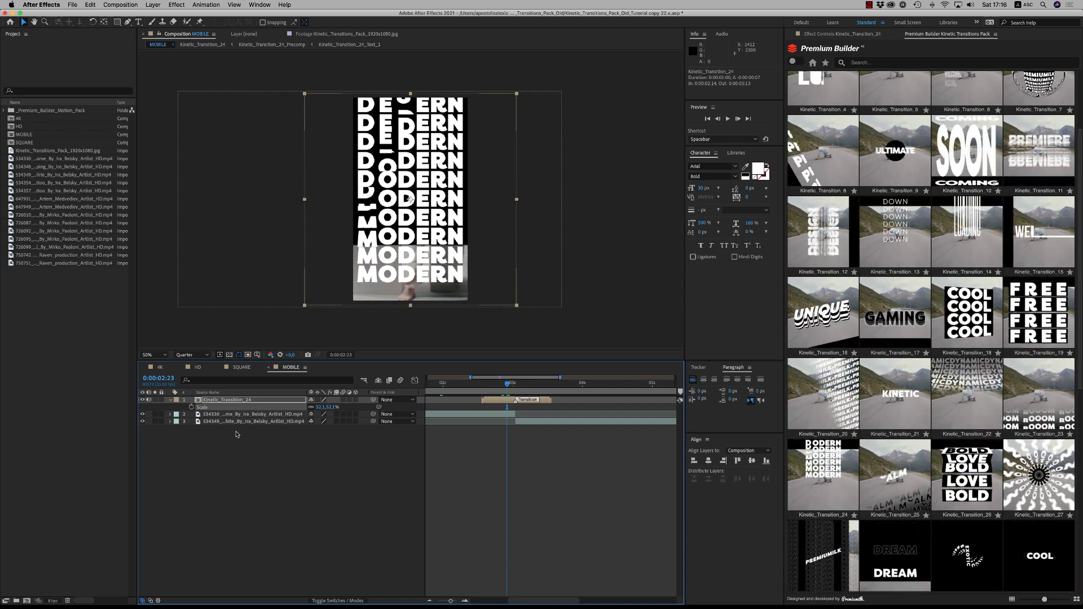
{"action": "key", "text": "s"}
{"action": "key", "text": "u"}
{"action": "key", "text": "u"}
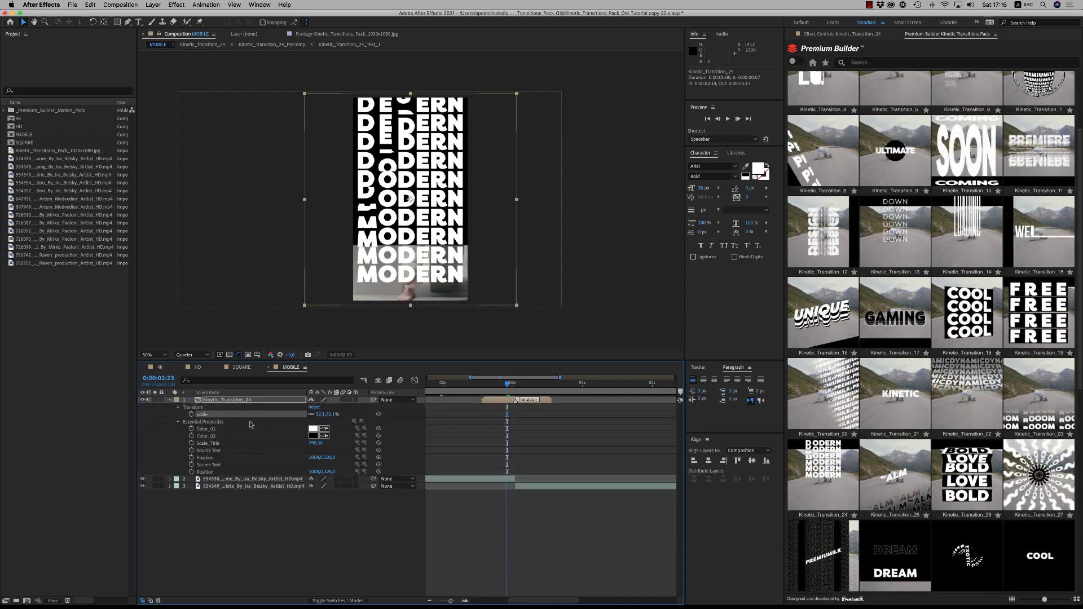
{"action": "left_click_drag", "start_coordinate": [316, 443], "coordinate": [300, 444]}
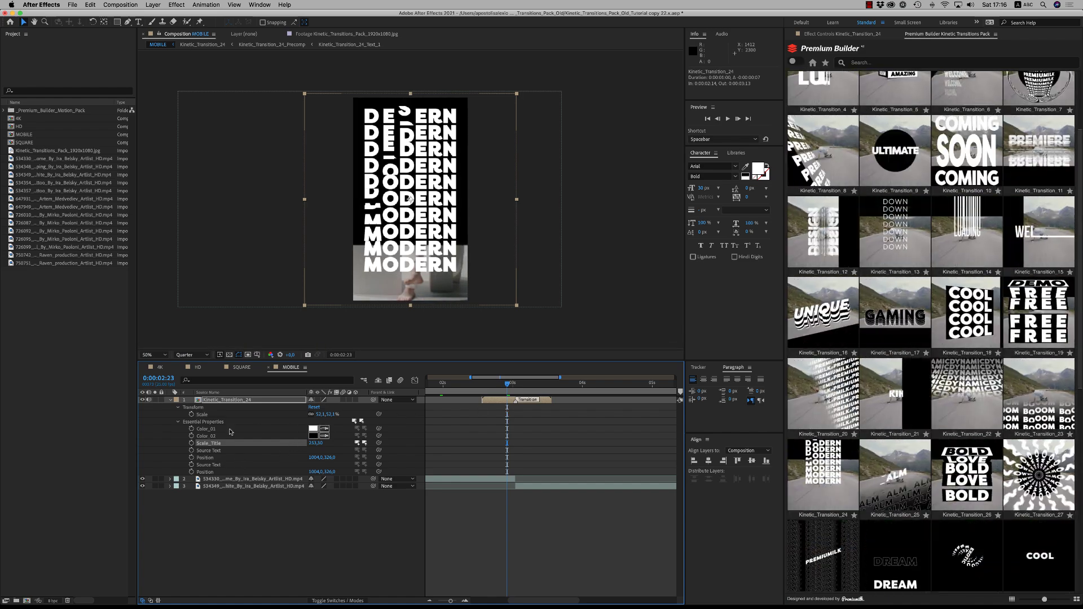
Preview the Kinetic_Transition_24 transition across the cut, playing it from 0:00:02:10 and again from 0:00:02:12
{"action": "left_click", "coordinate": [471, 386]}
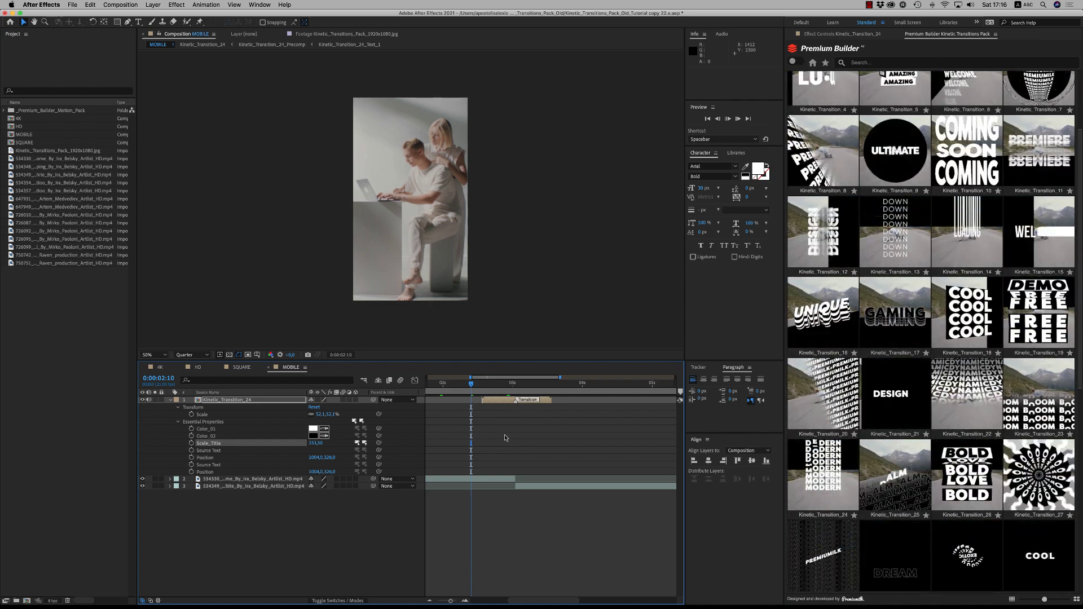
{"action": "key", "text": "space"}
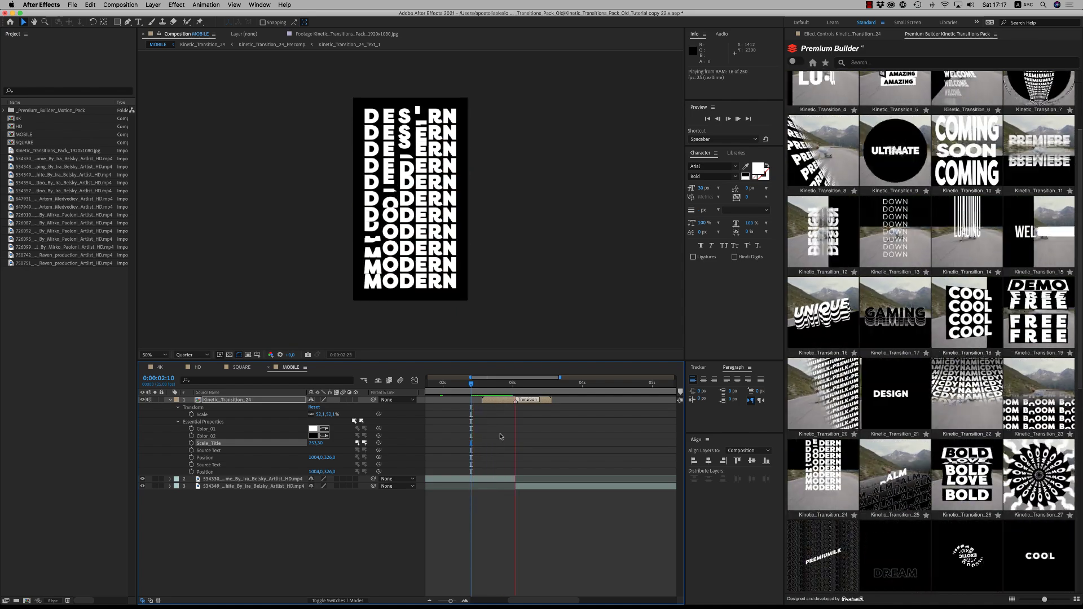
{"action": "key", "text": "space"}
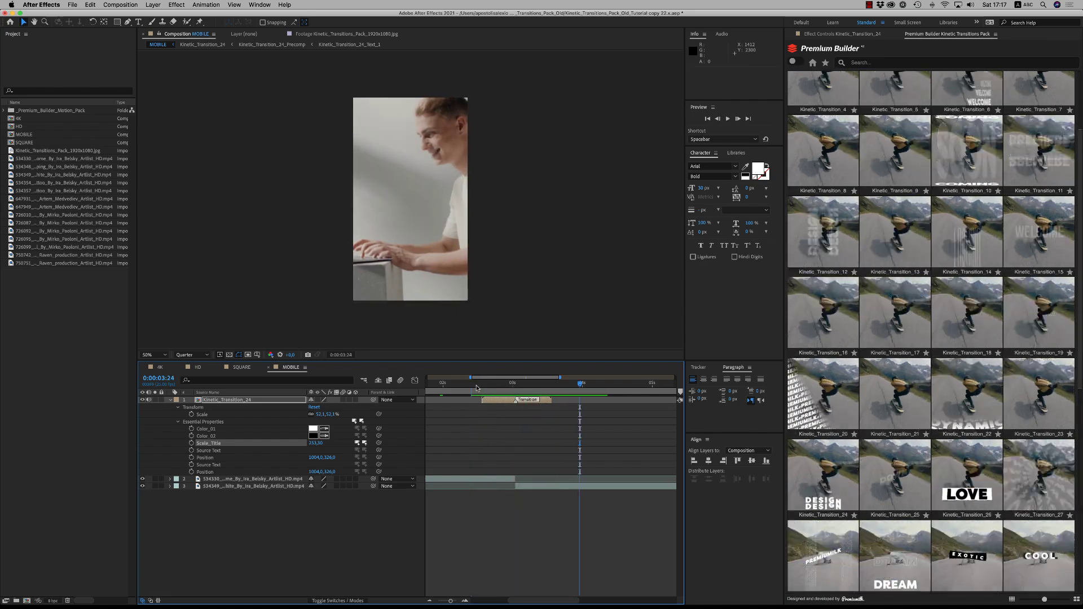
{"action": "left_click", "coordinate": [476, 388]}
{"action": "key", "text": "space"}
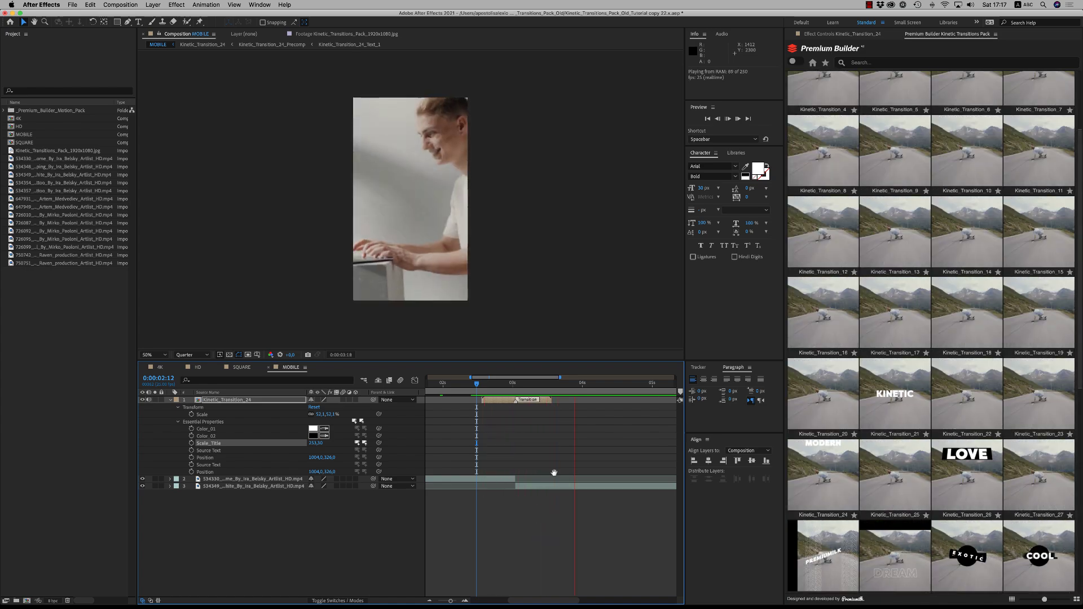
{"action": "key", "text": "space"}
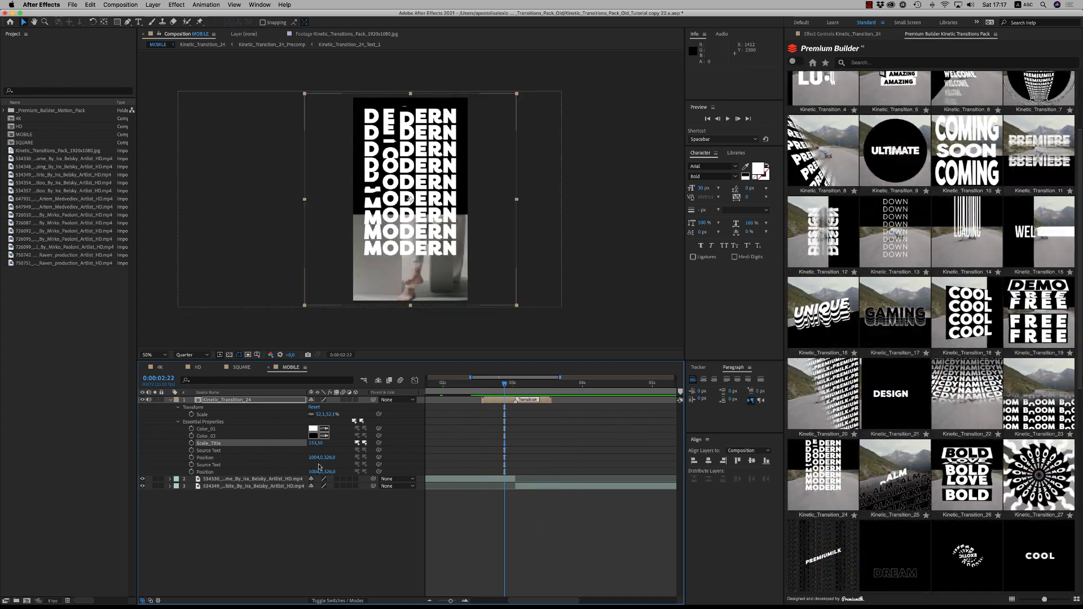
Open the Kinetic_Transition_24 composition from its layer and go into its nested Kinetic_Transition_24_Precomp
{"action": "left_click", "coordinate": [499, 400]}
{"action": "double_click", "coordinate": [499, 400]}
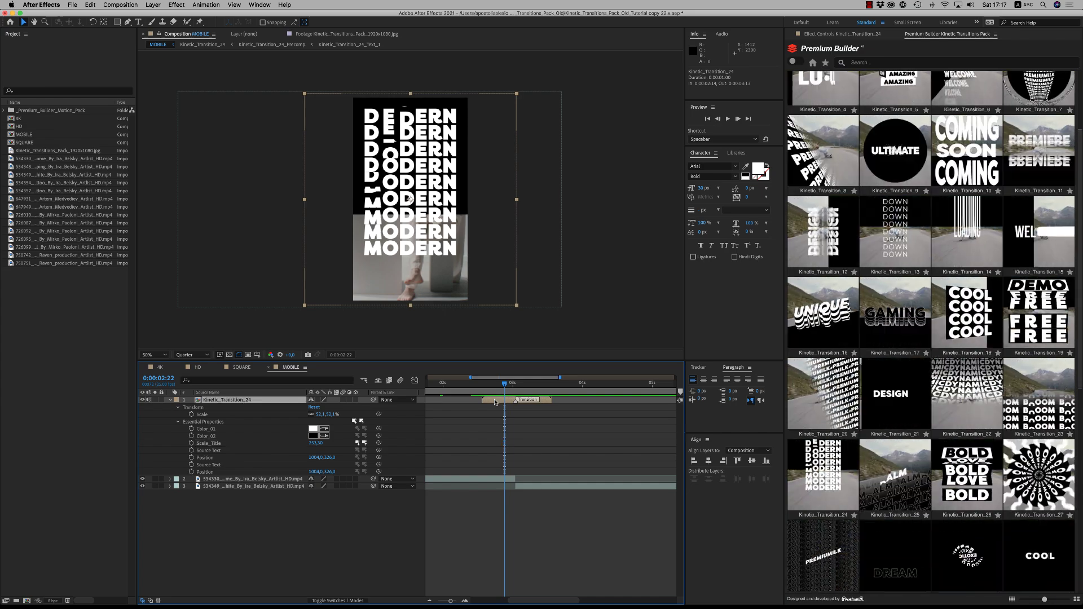
{"action": "double_click", "coordinate": [285, 414]}
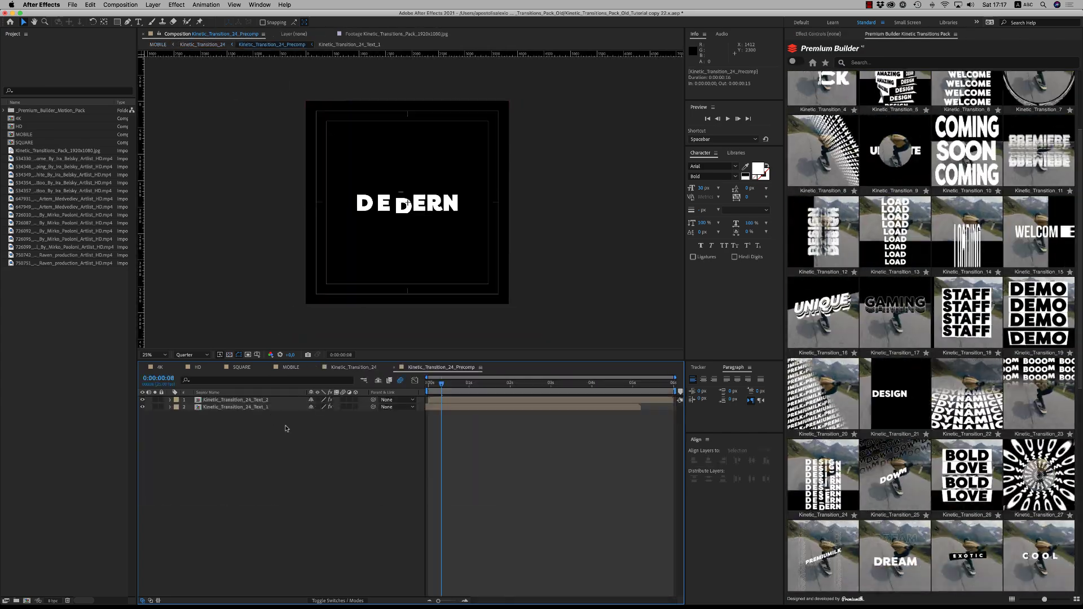
Open the nested Kinetic_Transition_24_Text_1 composition, preview its text animation, and return to the MOBILE composition
{"action": "double_click", "coordinate": [258, 408]}
{"action": "key", "text": "space"}
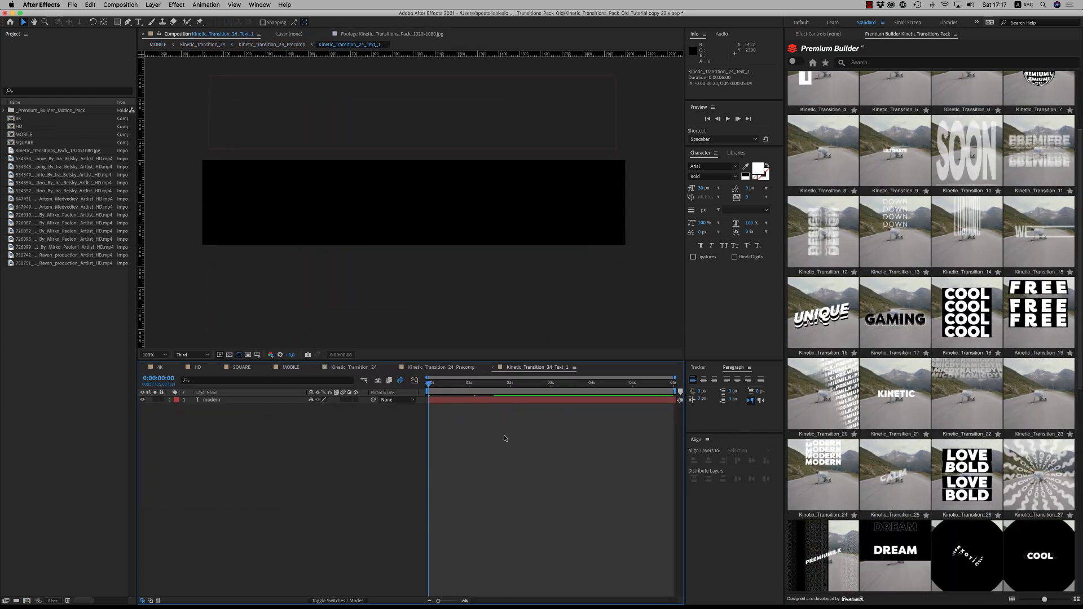
{"action": "key", "text": "space"}
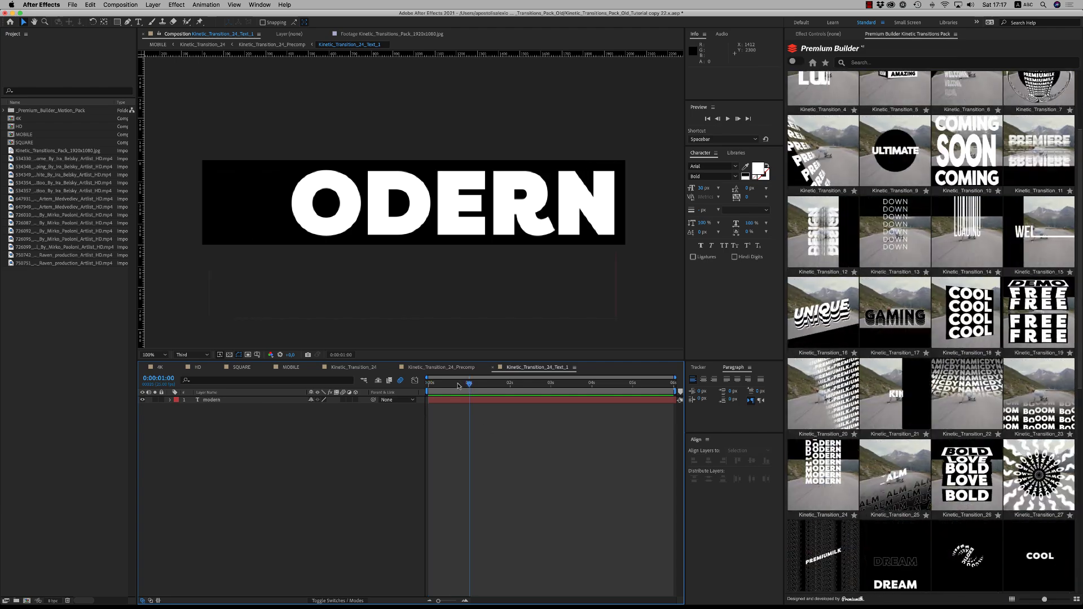
{"action": "left_click", "coordinate": [368, 370]}
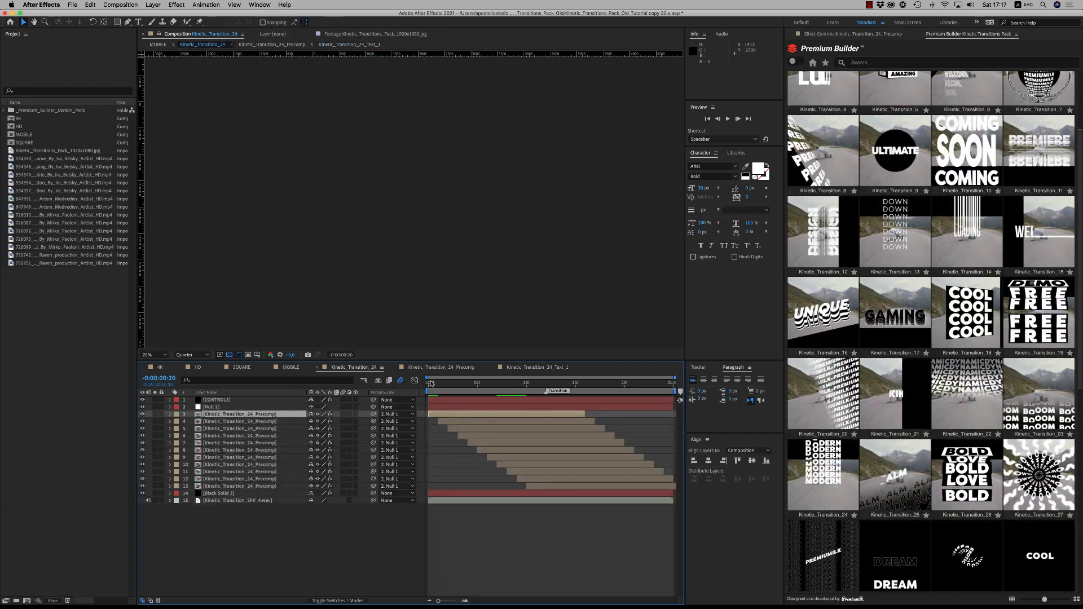
{"action": "left_click", "coordinate": [291, 367]}
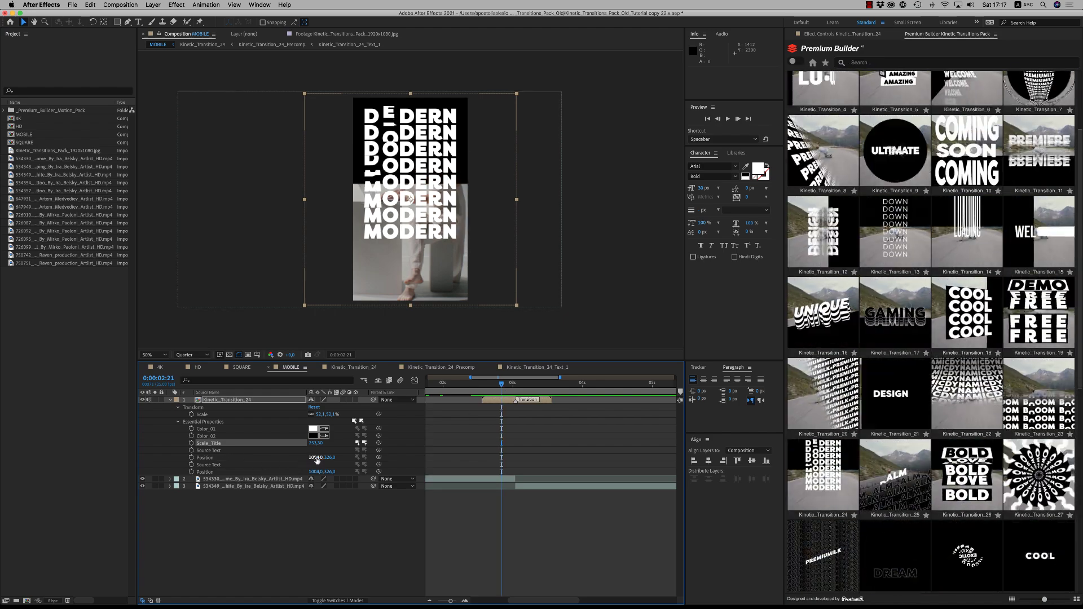
Try a lower X value for the first text's Position in Kinetic_Transition_24, and undo the change
{"action": "left_click_drag", "start_coordinate": [316, 460], "coordinate": [287, 462]}
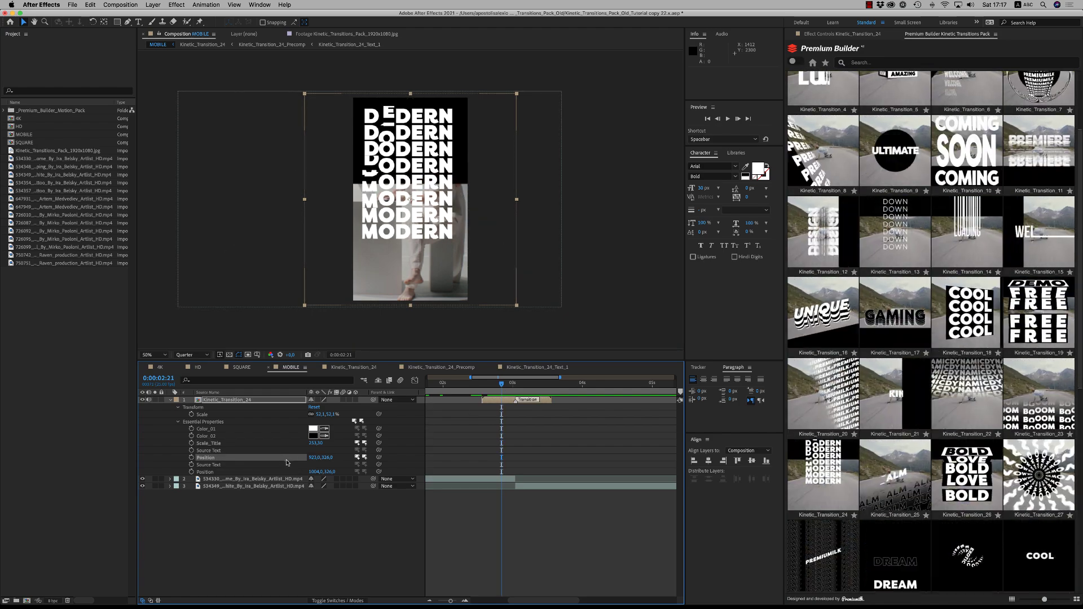
{"action": "key", "text": "super+z"}
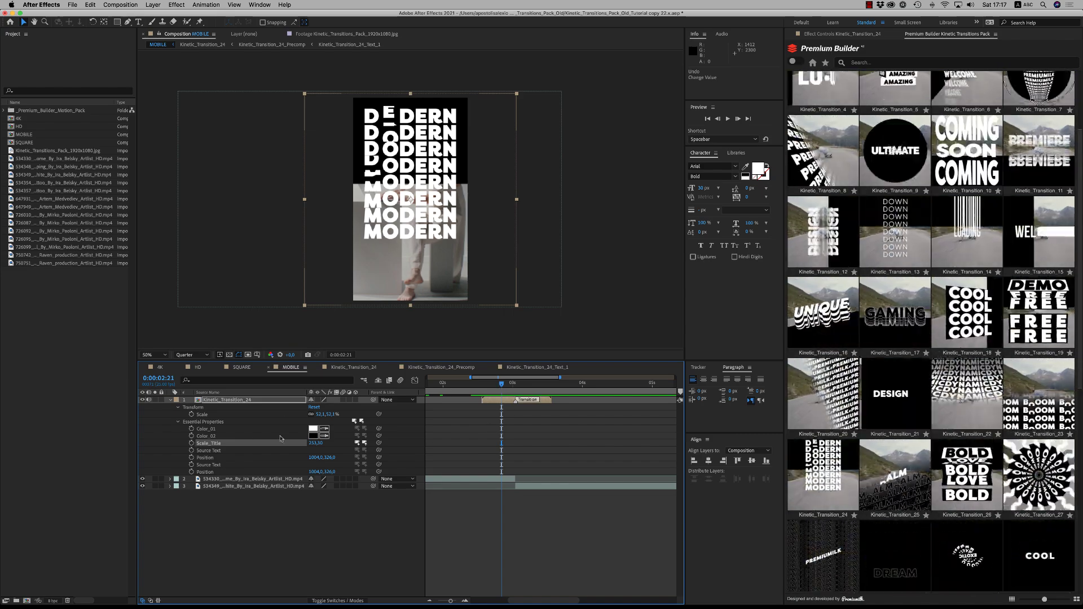
Move the MOBILE composition's current time to 0:00:02:22, collapse the Kinetic_Transition_24 layer's properties, and select the layer
{"action": "left_click", "coordinate": [504, 387]}
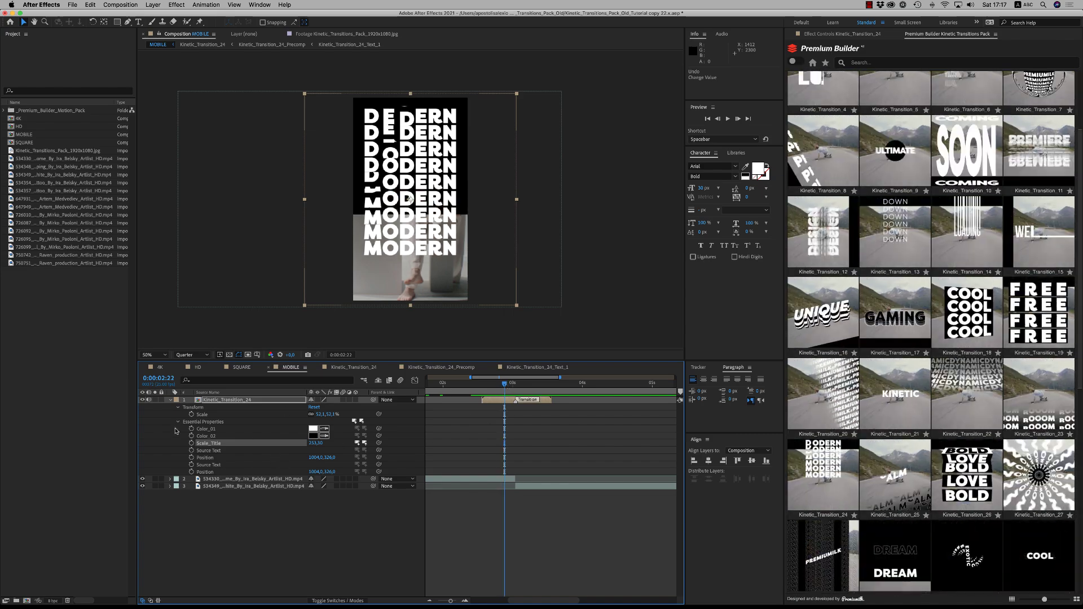
{"action": "left_click", "coordinate": [171, 400]}
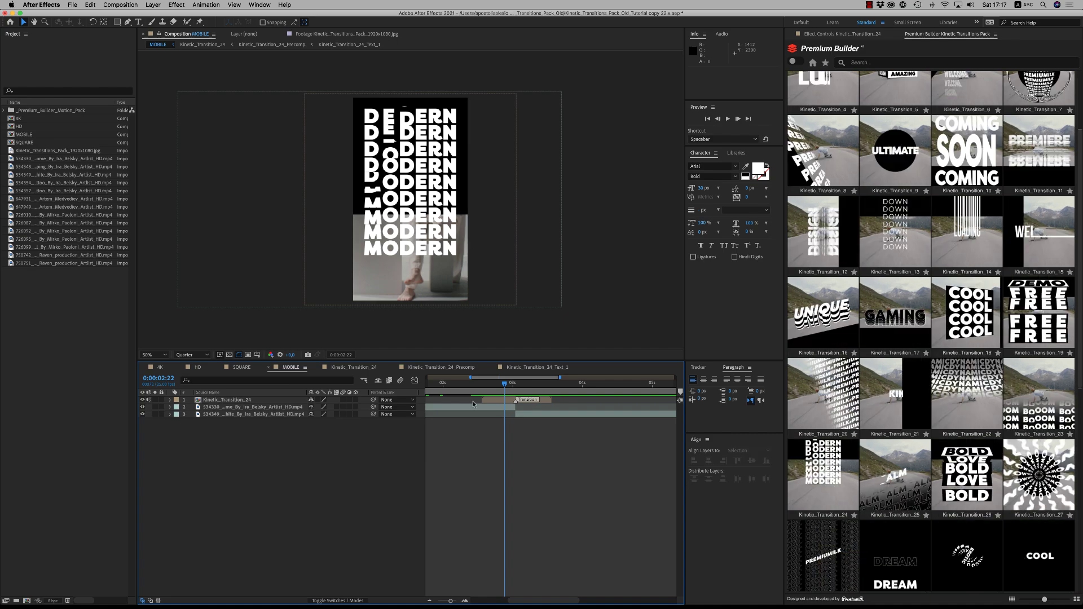
{"action": "left_click", "coordinate": [502, 400]}
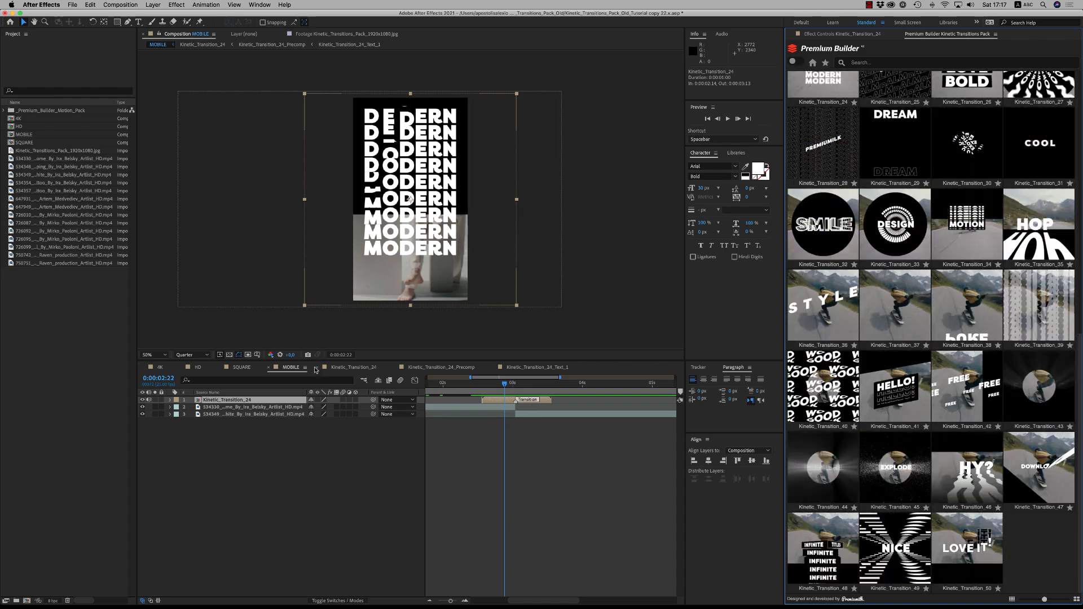
Look through the SQUARE and HD compositions and return to the 4K composition
{"action": "left_click", "coordinate": [240, 367]}
{"action": "left_click", "coordinate": [197, 367]}
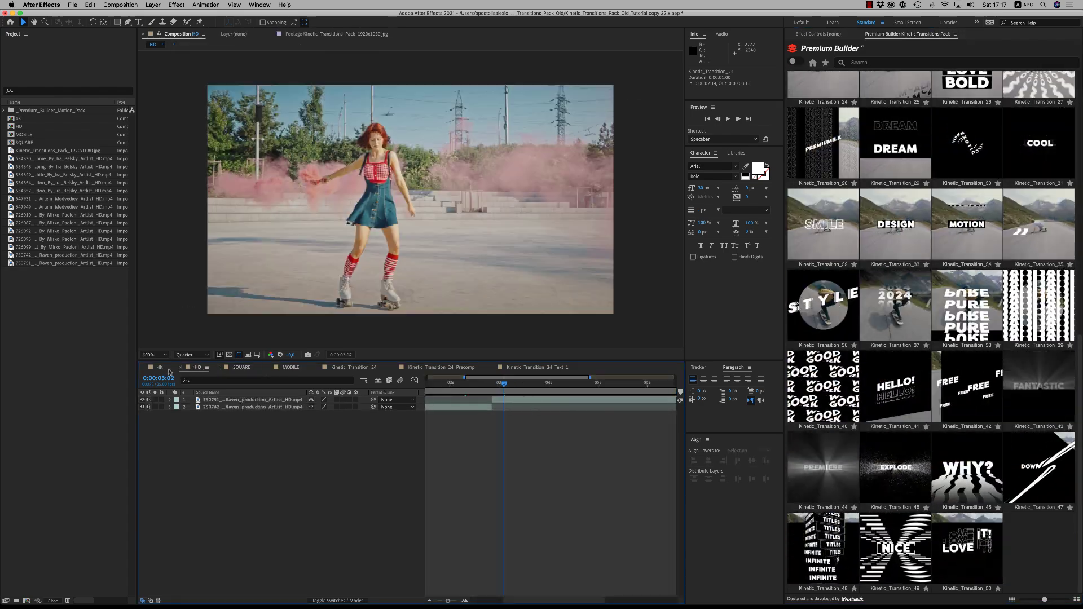
{"action": "left_click", "coordinate": [160, 367]}
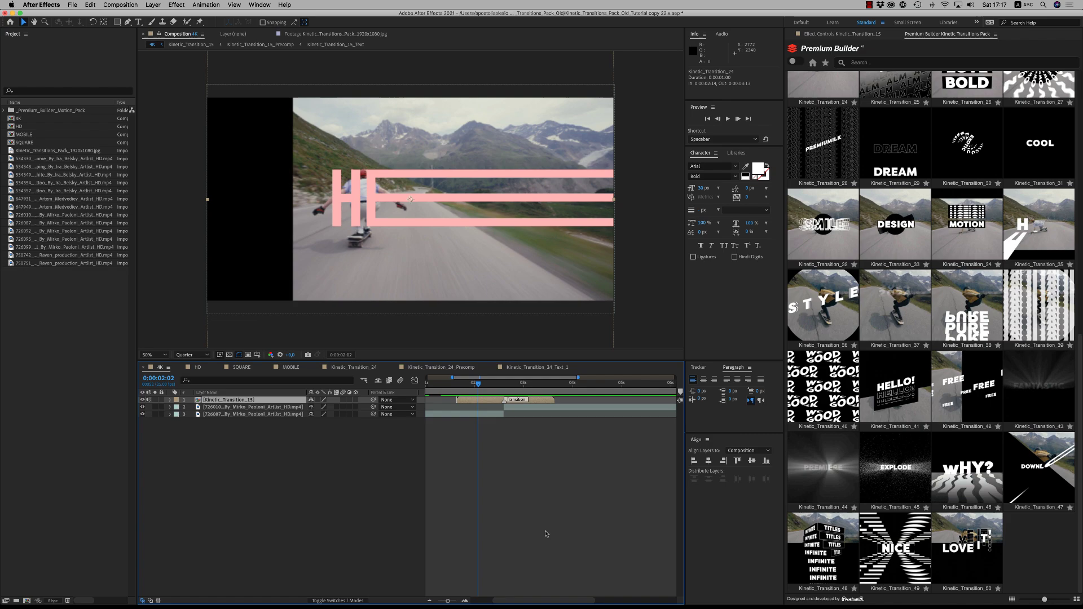
Switch to Premiere Pro and locate the Premium Builder Kinetic Transitions Pack among the installed extensions
{"action": "left_click", "coordinate": [354, 599]}
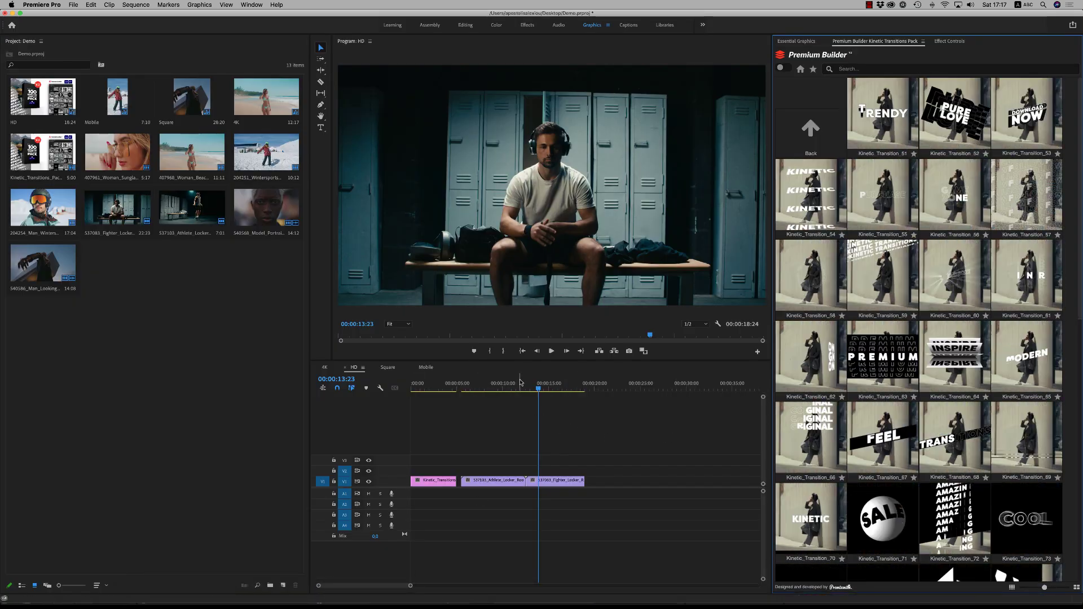
{"action": "left_click", "coordinate": [520, 393]}
{"action": "left_click", "coordinate": [248, 4]}
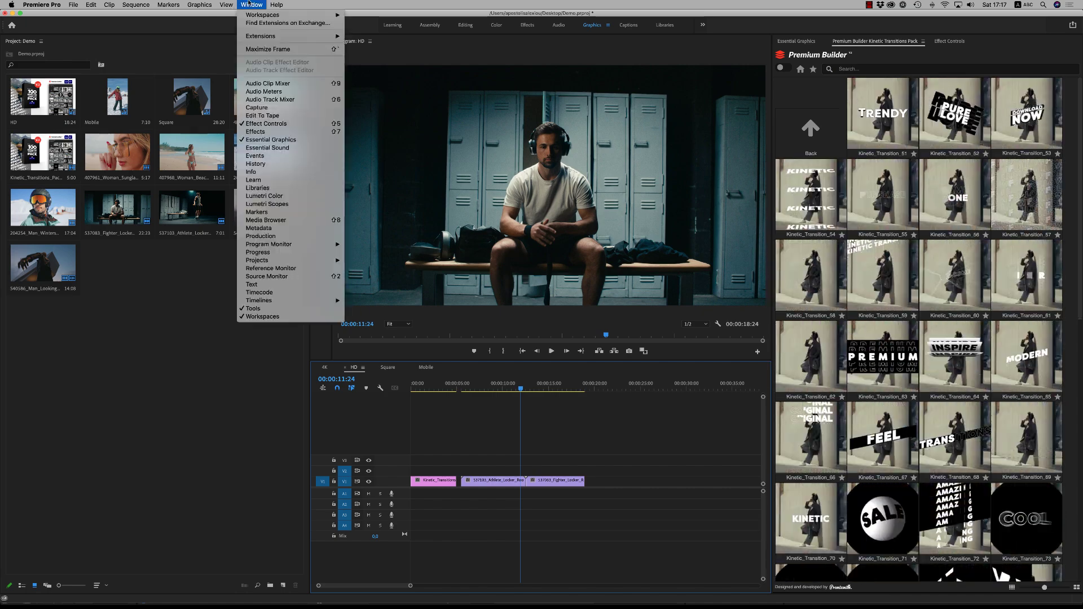
{"action": "mouse_move", "coordinate": [278, 38]}
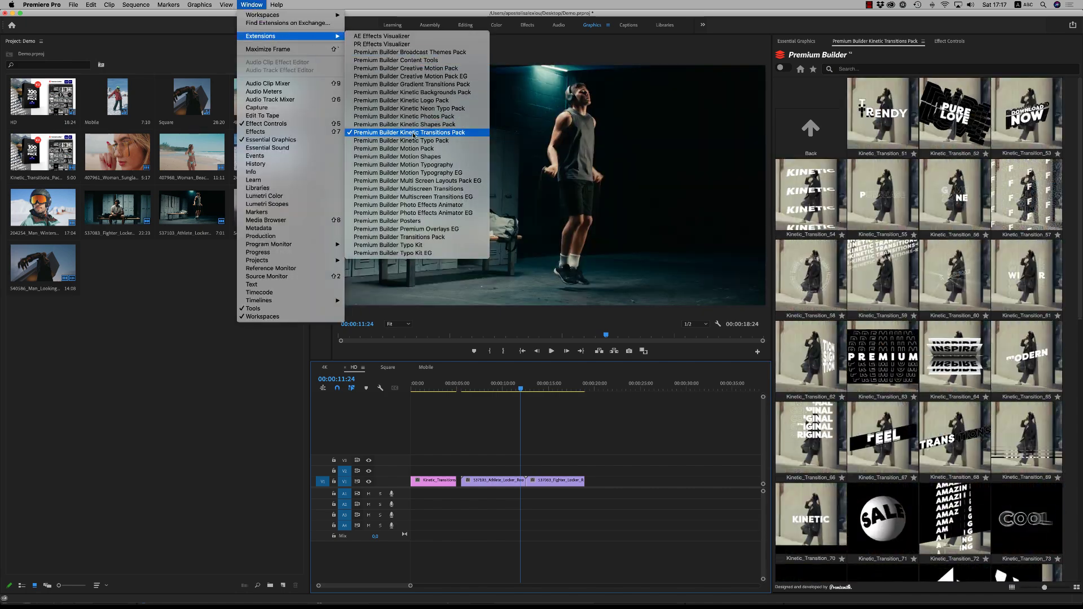
{"action": "left_click", "coordinate": [610, 424]}
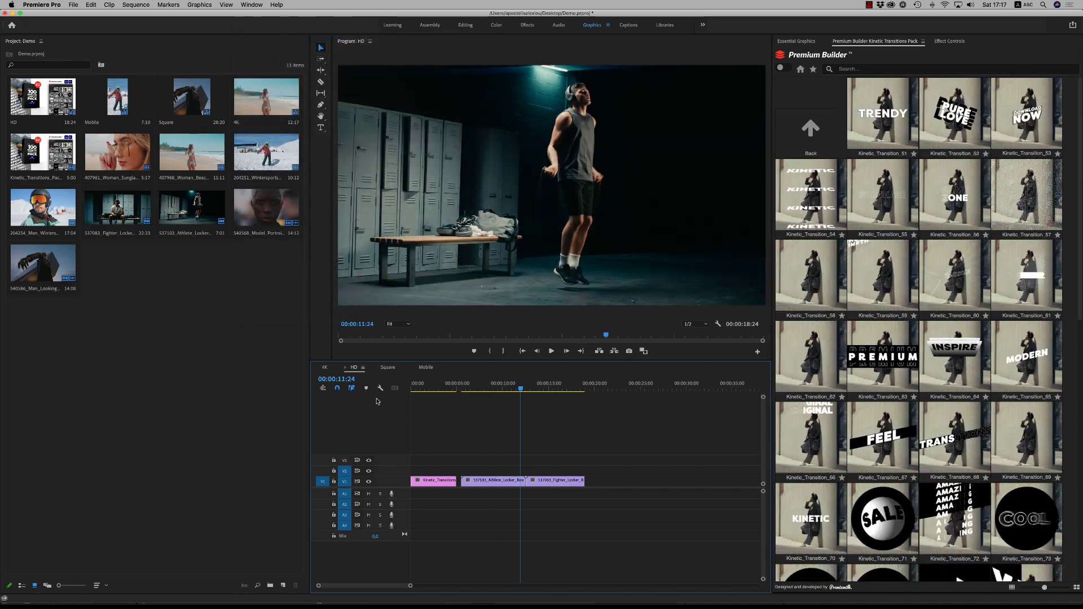
Lock video track V1 in the HD sequence and place the playhead at 00:00:12:04, just before the cut
{"action": "left_click", "coordinate": [513, 385]}
{"action": "left_click_drag", "start_coordinate": [515, 385], "coordinate": [537, 385]}
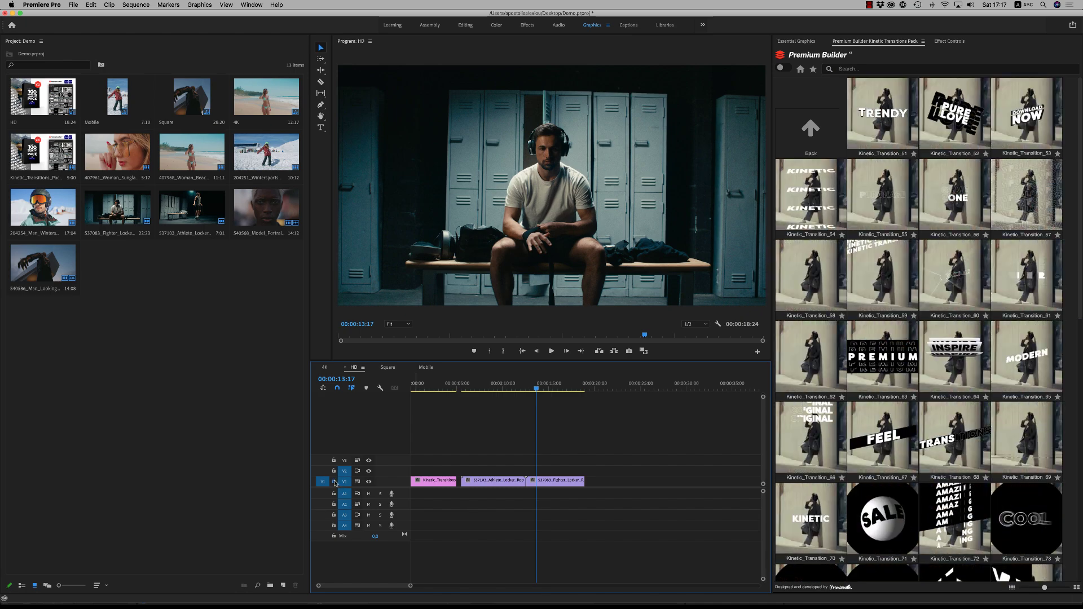
{"action": "left_click", "coordinate": [334, 481]}
{"action": "key", "text": "Up"}
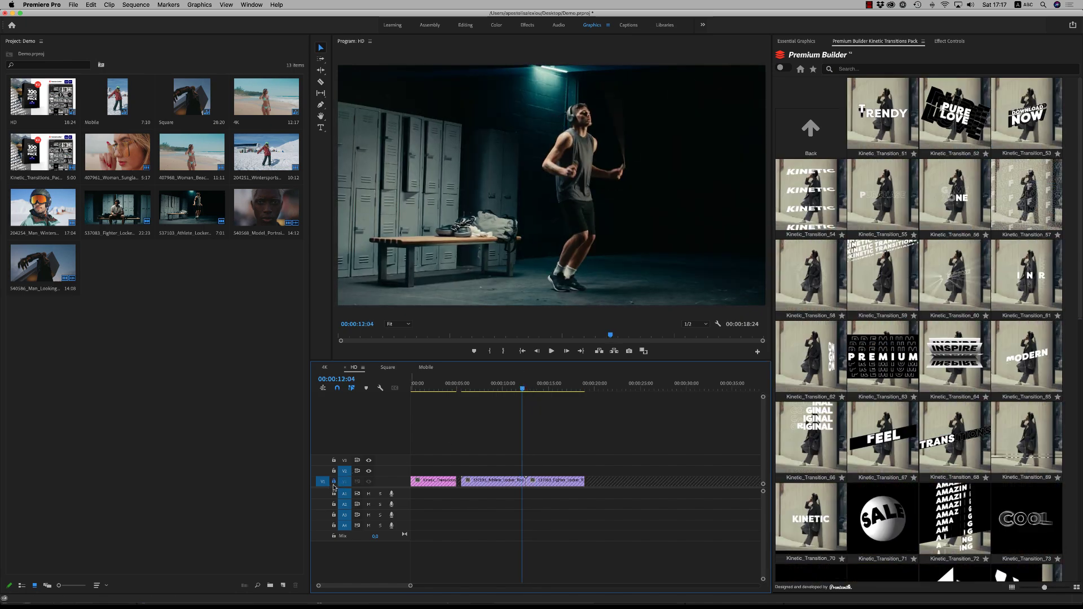
Add Kinetic_Transition_62 from the transitions pack to track V2 at the playhead, above the two locker-room clips
{"action": "left_click_drag", "start_coordinate": [779, 377], "coordinate": [543, 477]}
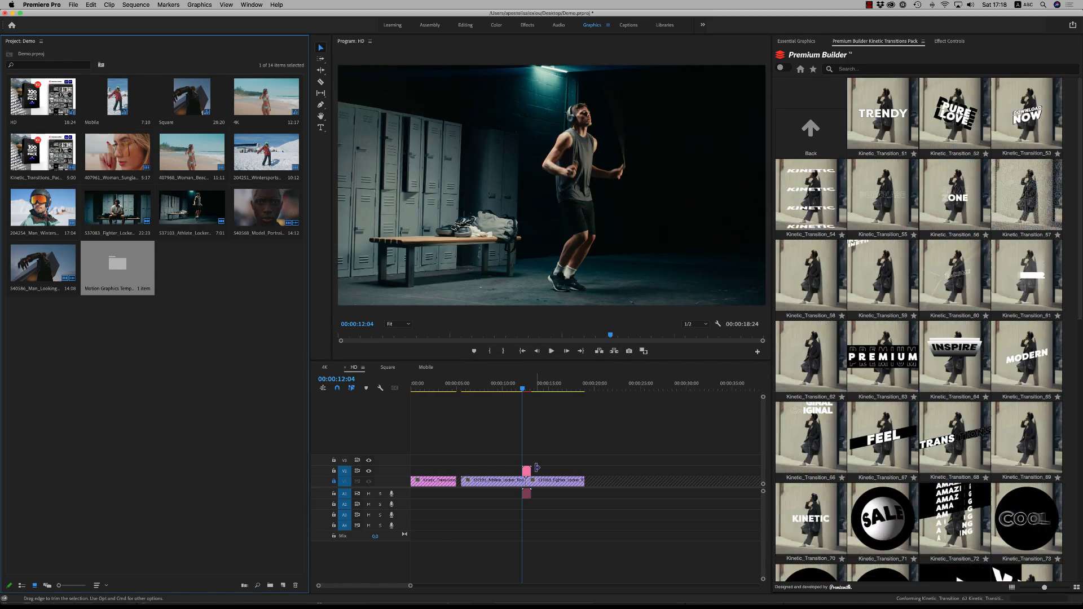
{"action": "key", "text": "equal"}
{"action": "key", "text": "equal"}
{"action": "key", "text": "minus"}
{"action": "key", "text": "minus"}
{"action": "left_click", "coordinate": [549, 454]}
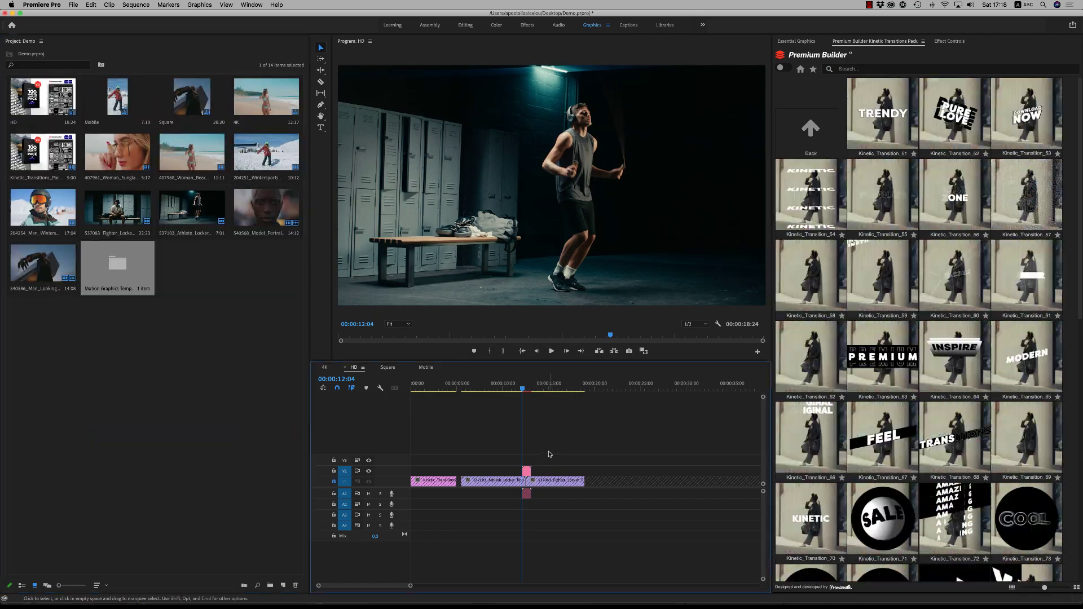
Shift the Kinetic_Transition_62 clip earlier so its middle meets the cut, and place the playhead at 00:00:12:11
{"action": "key", "text": "equal"}
{"action": "key", "text": "equal"}
{"action": "key", "text": "equal"}
{"action": "scroll", "coordinate": [637, 473], "scroll_direction": "up", "scroll_amount": 2}
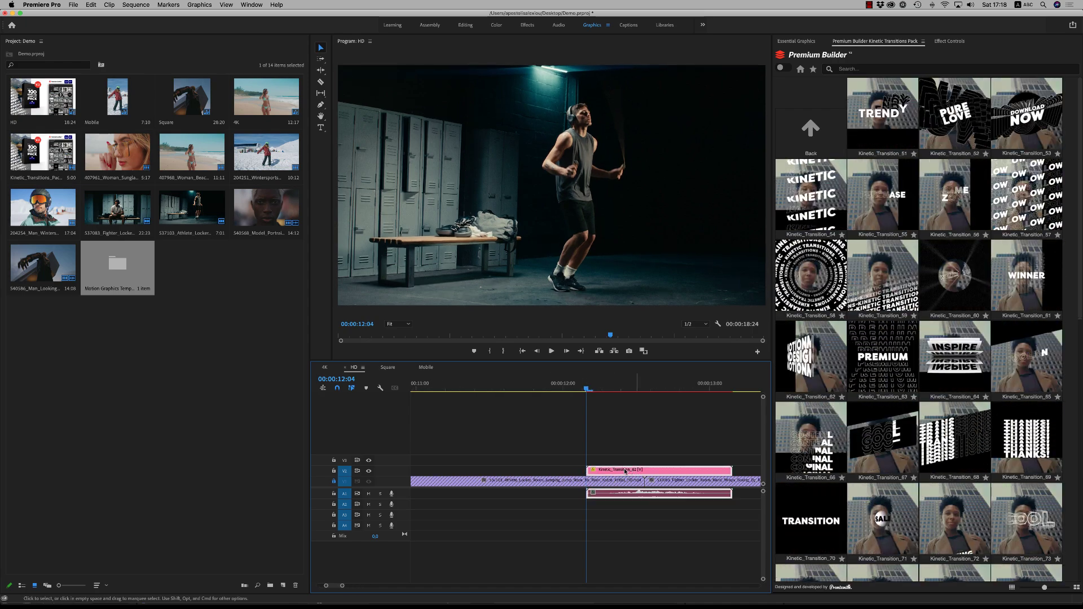
{"action": "left_click_drag", "start_coordinate": [637, 473], "coordinate": [618, 474]}
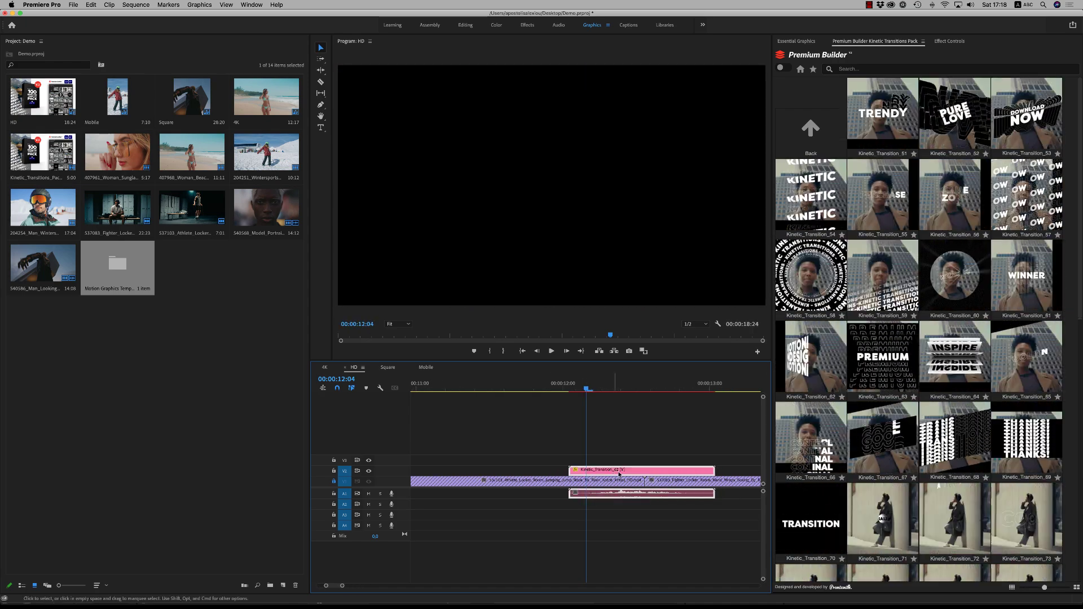
{"action": "key", "text": "minus"}
{"action": "left_click_drag", "start_coordinate": [602, 384], "coordinate": [607, 384]}
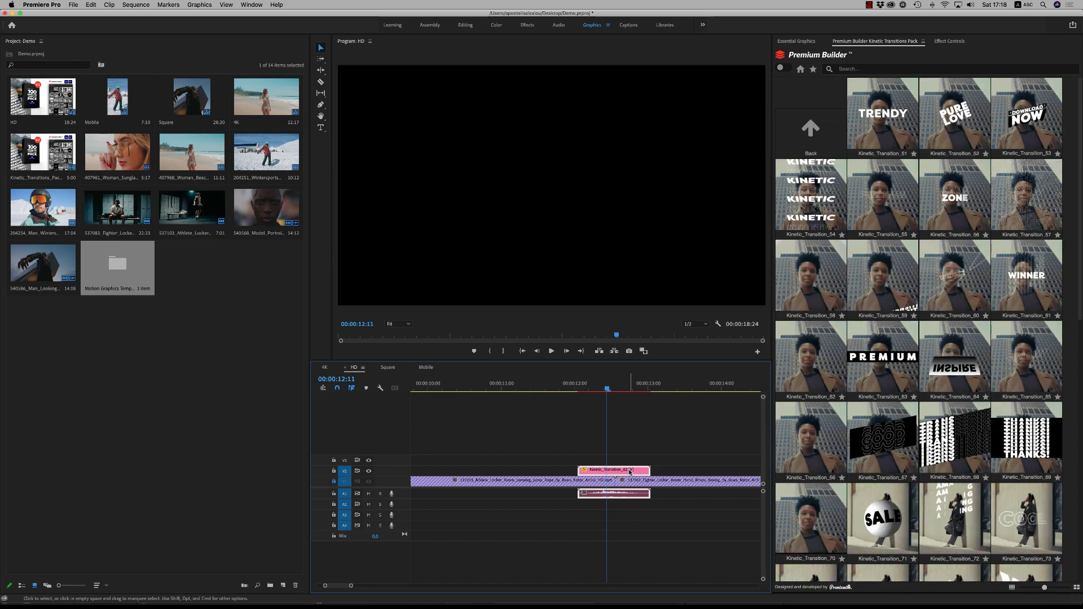
{"action": "left_click_drag", "start_coordinate": [626, 471], "coordinate": [625, 473]}
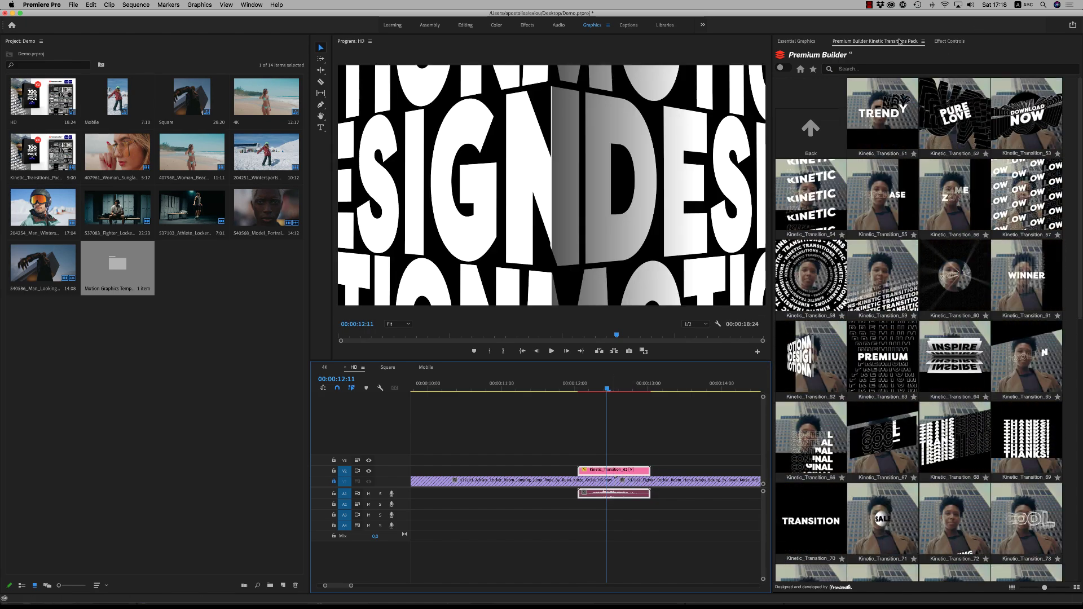
Reduce Kinetic_Transition_62's Scale_Title to about 78 and set its Black Solid 3 Opacity to 0
{"action": "left_click", "coordinate": [796, 41]}
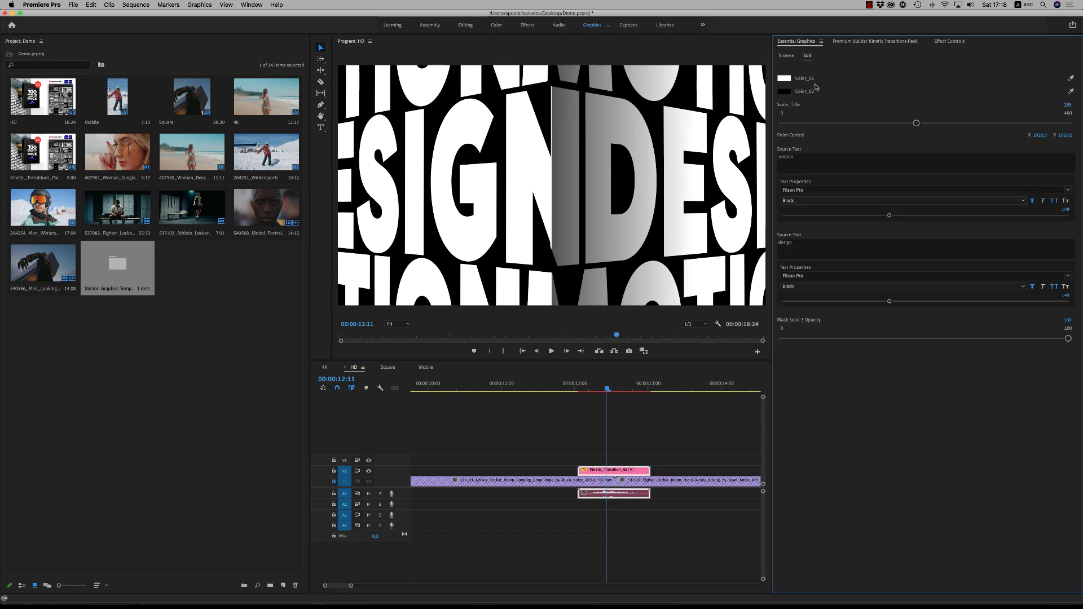
{"action": "left_click_drag", "start_coordinate": [908, 126], "coordinate": [837, 128]}
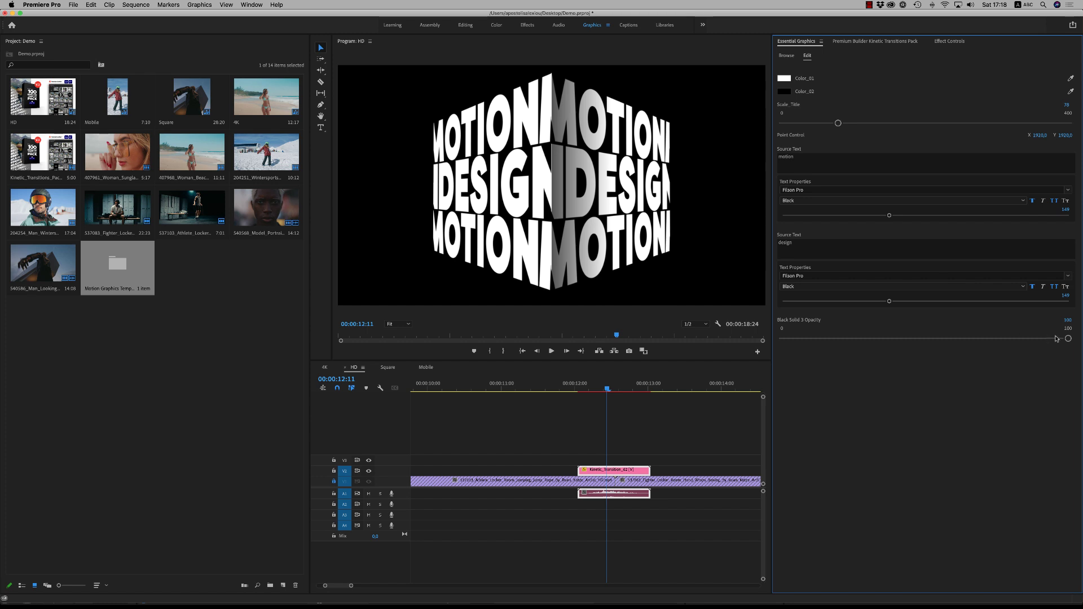
{"action": "left_click", "coordinate": [784, 339]}
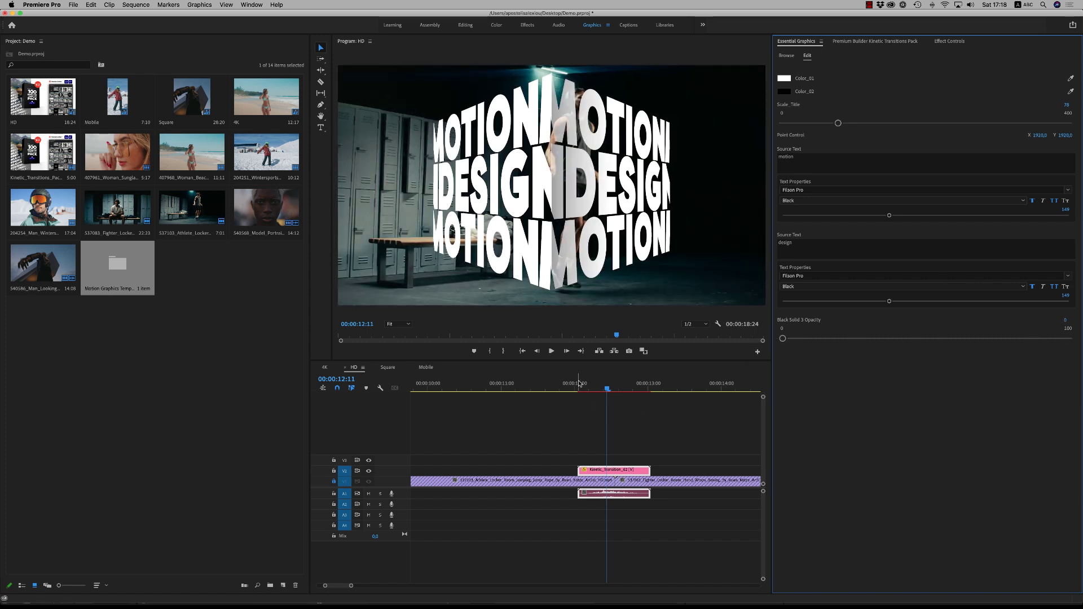
Preview the rescaled, transparent Kinetic_Transition_62 by playing and scrubbing across the cut
{"action": "left_click_drag", "start_coordinate": [580, 383], "coordinate": [560, 383]}
{"action": "key", "text": "space"}
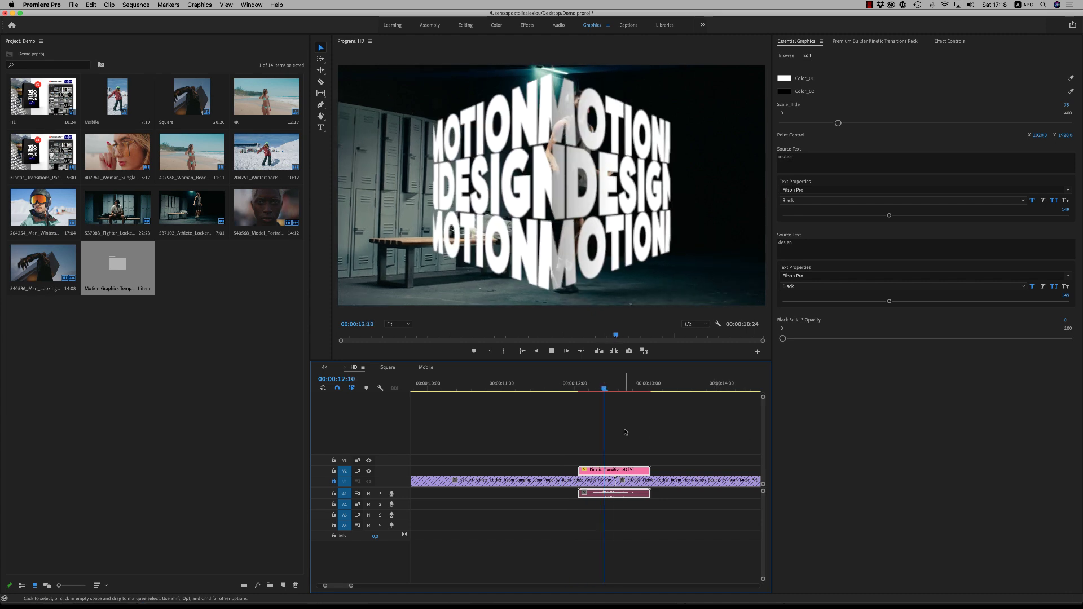
{"action": "left_click_drag", "start_coordinate": [613, 386], "coordinate": [647, 384]}
Change Kinetic_Transition_62's Color_01 to a teal blue
{"action": "left_click", "coordinate": [785, 78]}
{"action": "left_click", "coordinate": [629, 363]}
{"action": "left_click", "coordinate": [700, 301]}
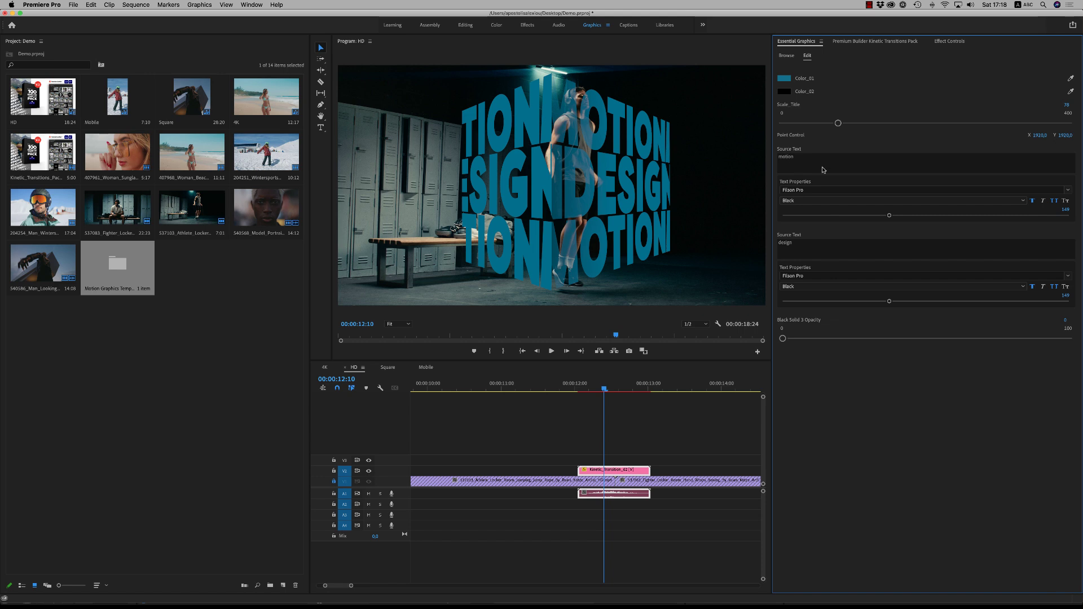
Play the recoloured Kinetic_Transition_62 across the cut, starting just before the transition clip
{"action": "left_click", "coordinate": [570, 388]}
{"action": "key", "text": "space"}
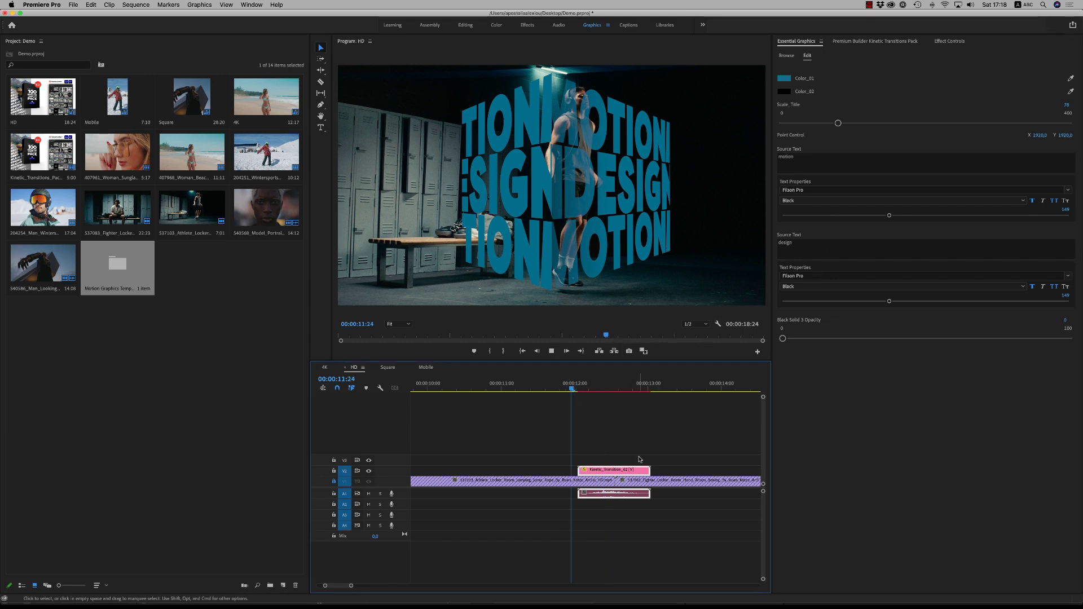
{"action": "key", "text": "space"}
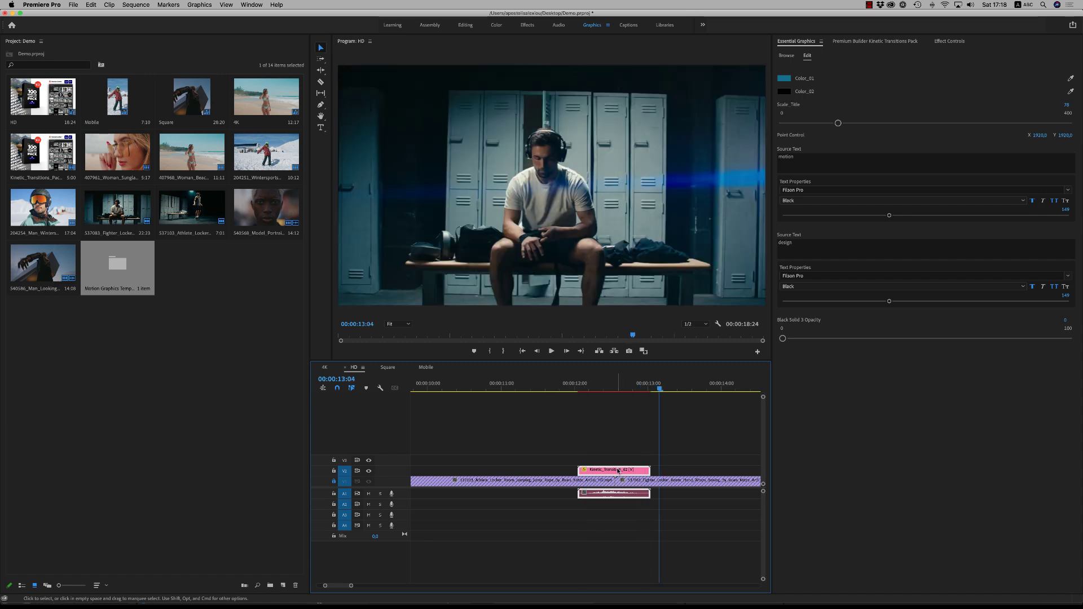
Slow the Kinetic_Transition_62 clip to 50% speed with Maintain Audio Pitch enabled, giving it a two-second duration
{"action": "right_click", "coordinate": [619, 471]}
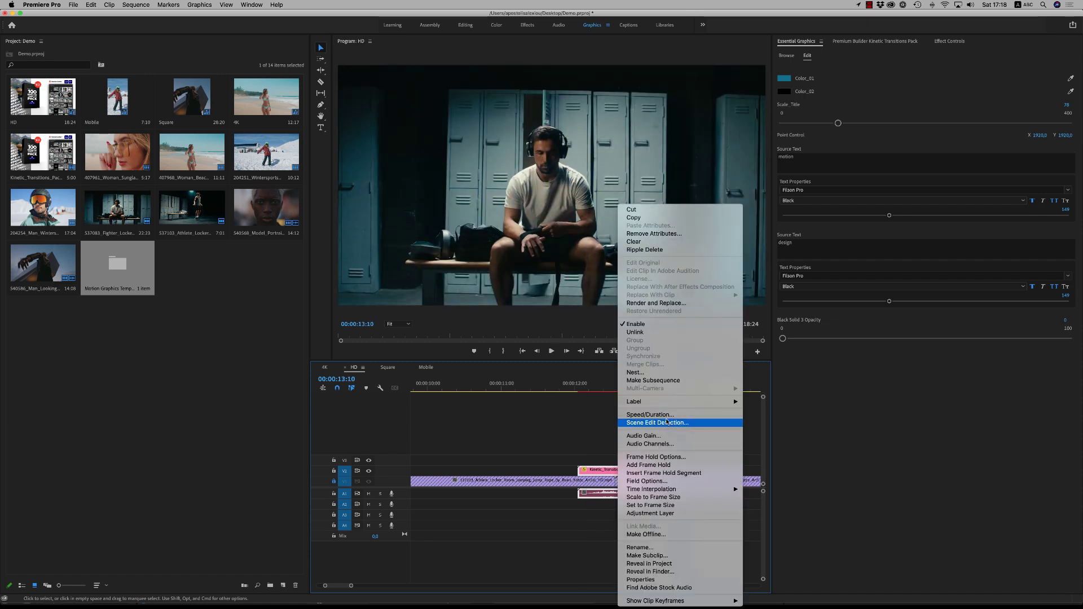
{"action": "left_click", "coordinate": [650, 415]}
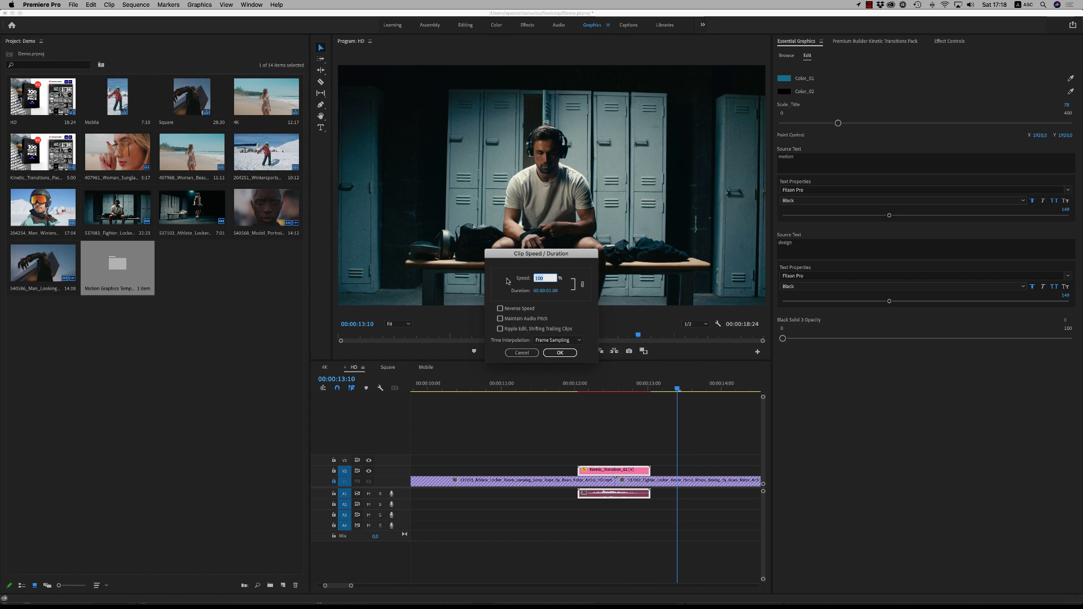
{"action": "left_click", "coordinate": [500, 319]}
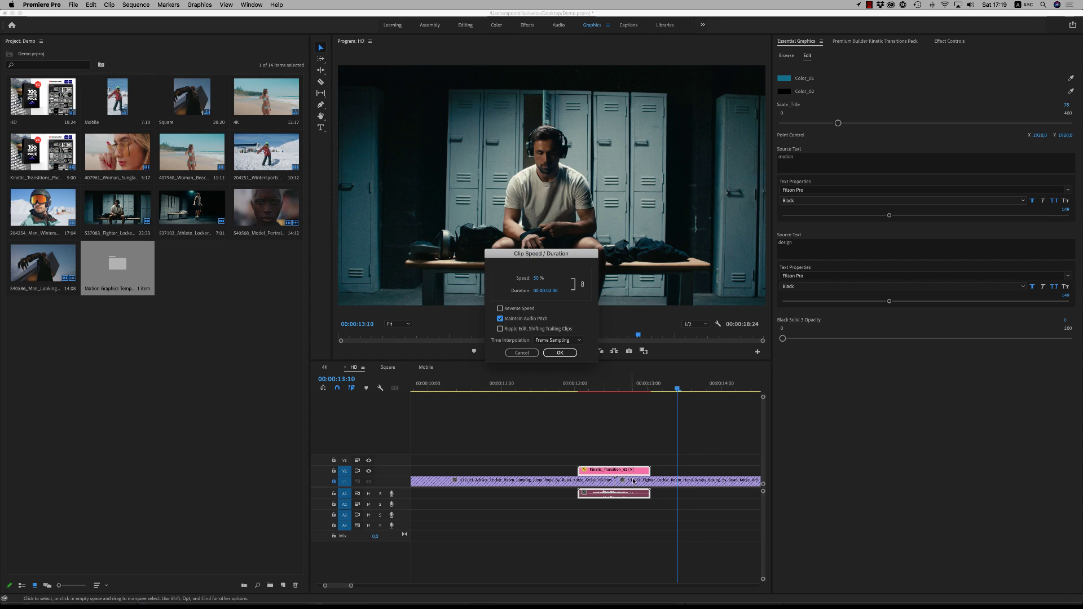
{"action": "left_click", "coordinate": [560, 354]}
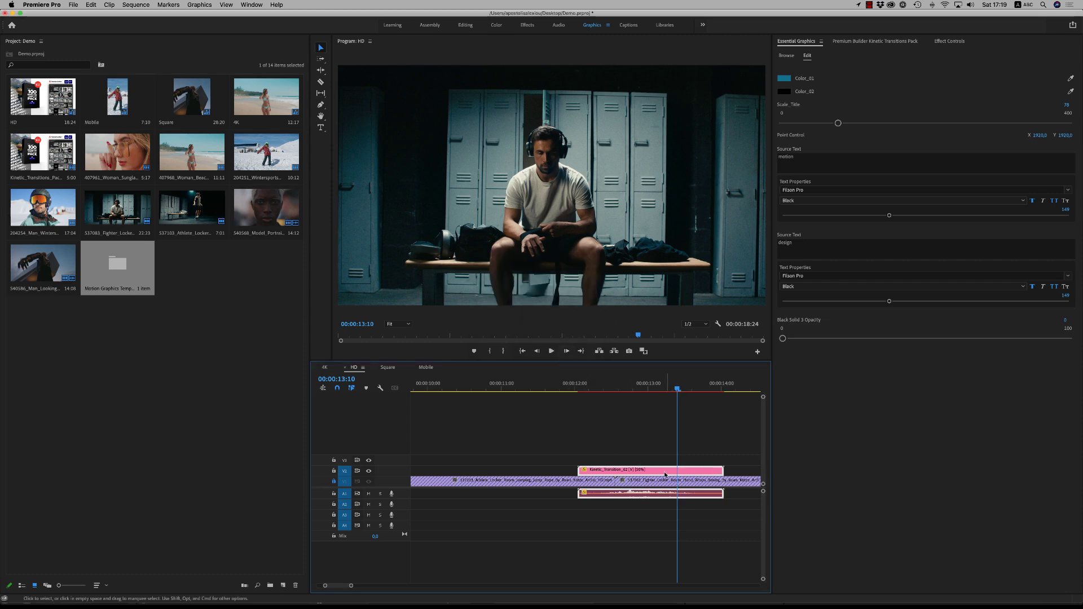
Shift the slowed Kinetic_Transition_62 clip earlier so it straddles the cut, and play it from 00:00:11:14
{"action": "left_click_drag", "start_coordinate": [664, 474], "coordinate": [638, 472]}
{"action": "left_click", "coordinate": [543, 388]}
{"action": "key", "text": "space"}
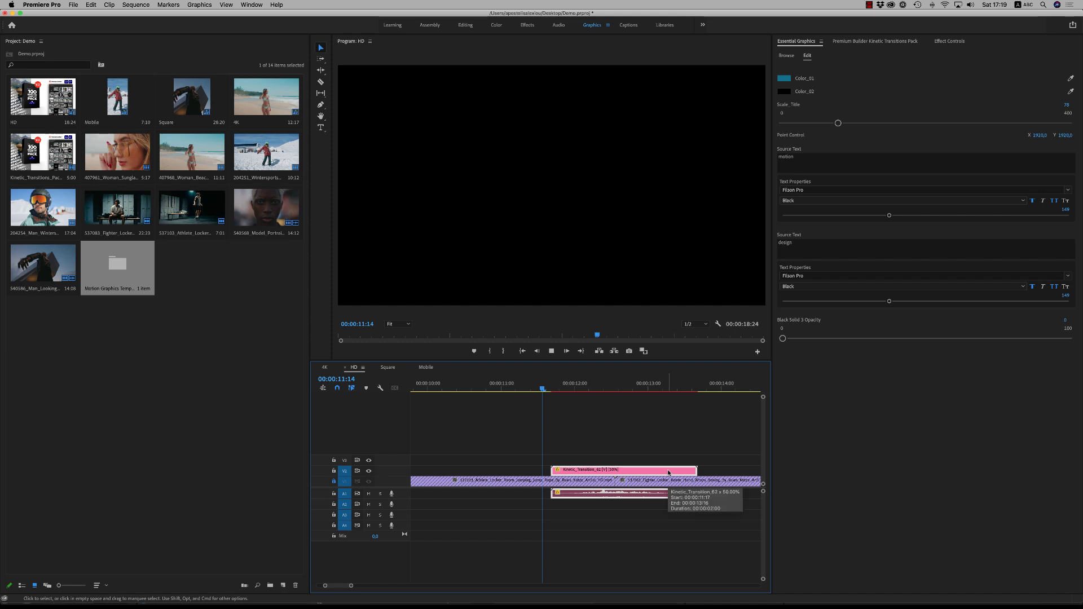
Play the slowed Kinetic_Transition_62 across the cut in the HD sequence and park the playhead at 00:00:12:09
{"action": "key", "text": "space"}
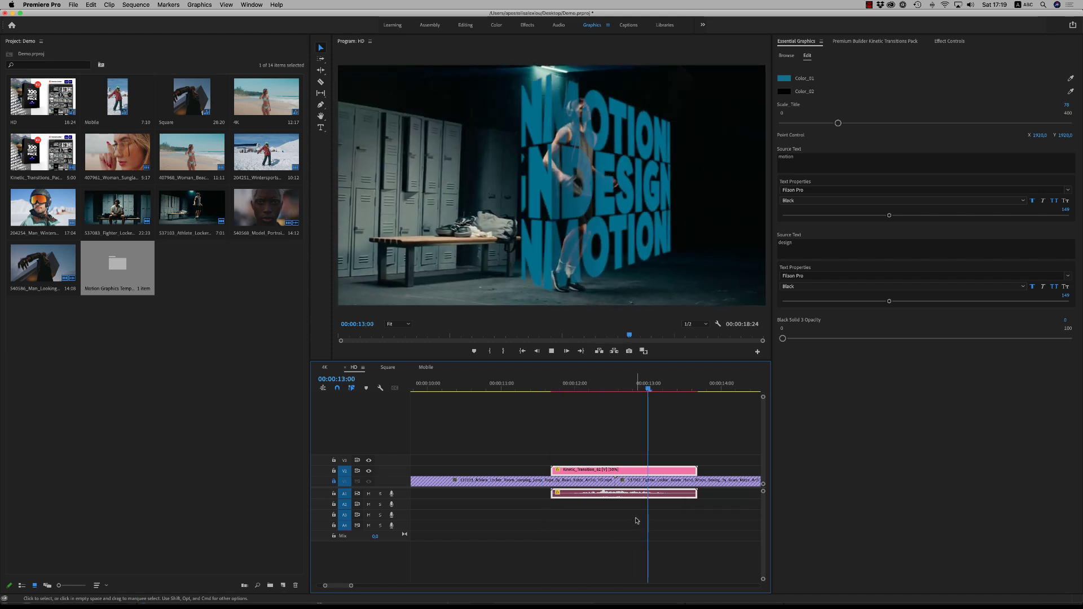
{"action": "key", "text": "space"}
{"action": "left_click", "coordinate": [601, 388]}
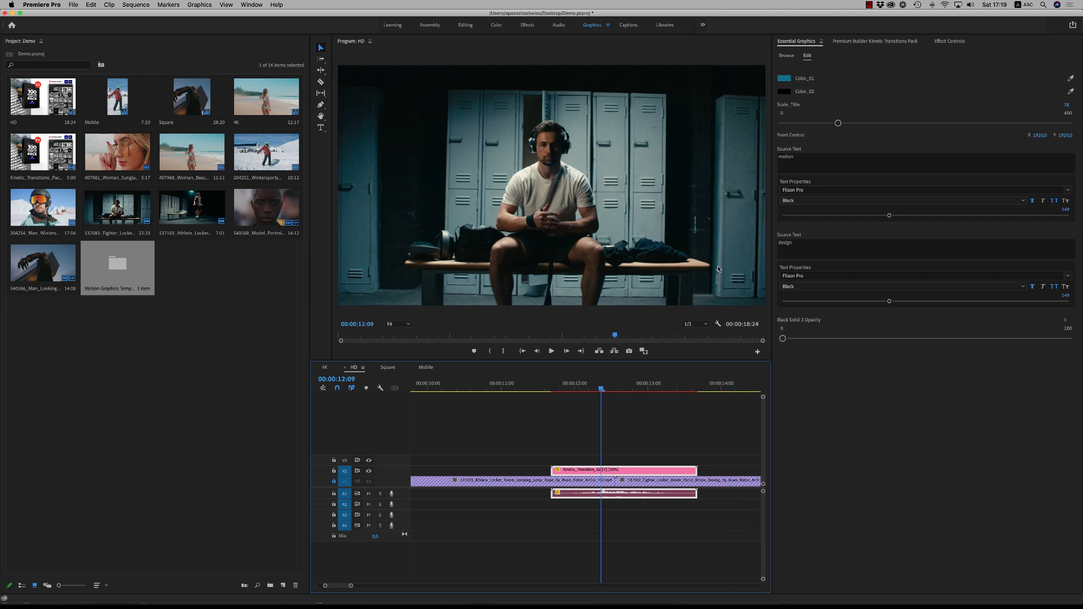
Open the Mobile sequence, browse the pack down to the Kinetic_Transition_80 row, and lock video track V1
{"action": "left_click", "coordinate": [426, 367]}
{"action": "key", "text": "="}
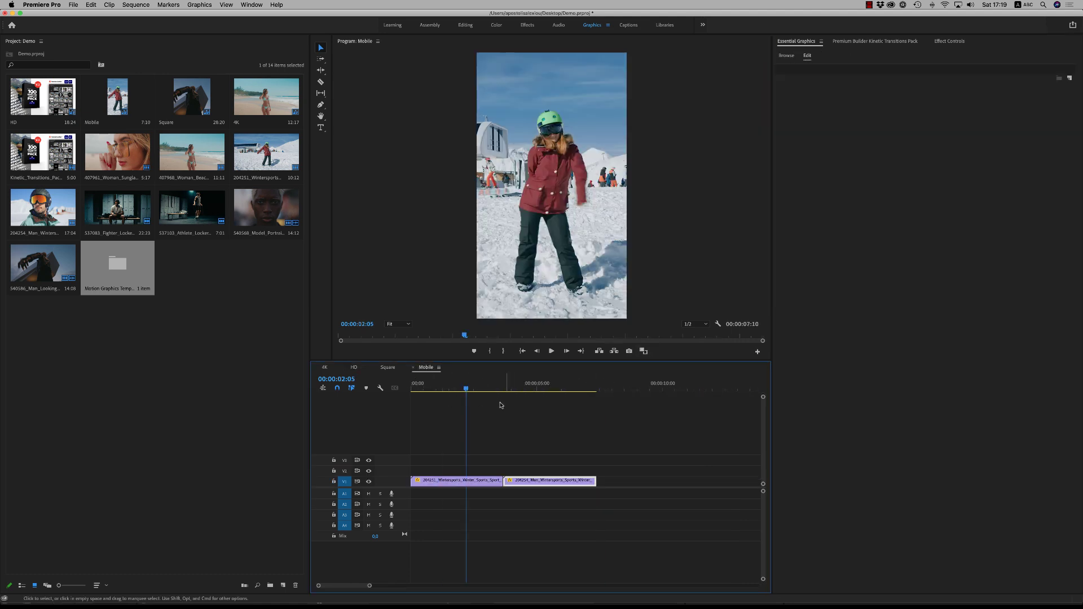
{"action": "left_click", "coordinate": [875, 41]}
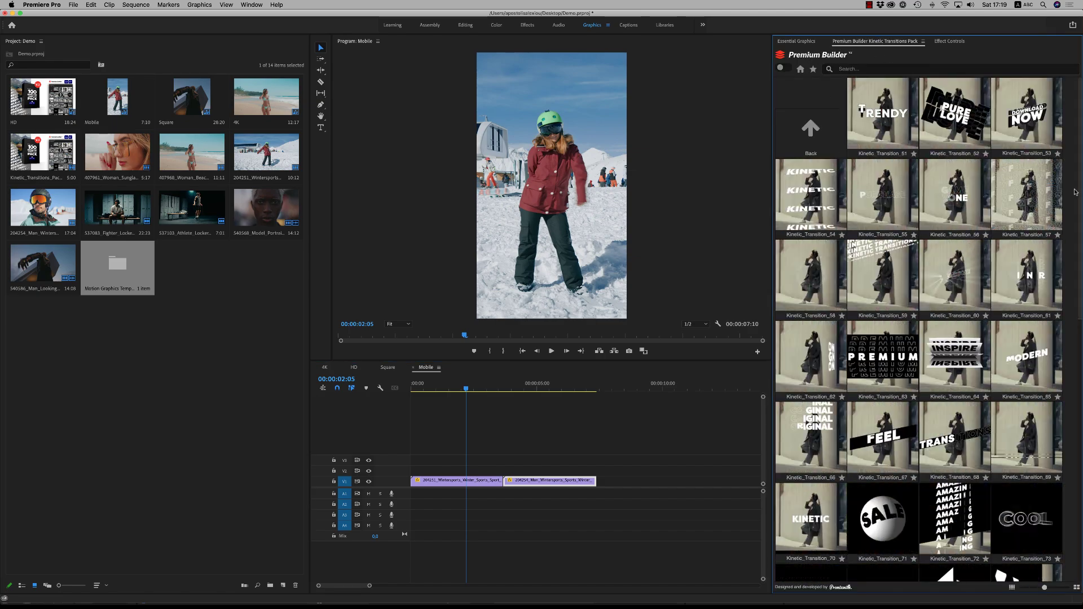
{"action": "scroll", "coordinate": [1079, 323], "scroll_direction": "down", "scroll_amount": 5}
{"action": "left_click_drag", "start_coordinate": [1078, 323], "coordinate": [1078, 366]}
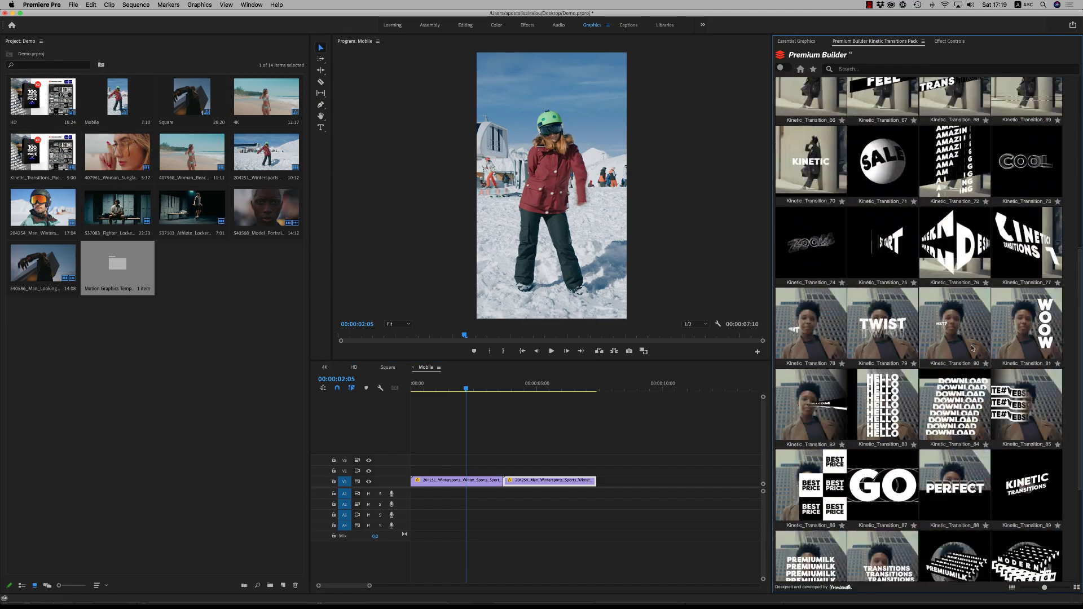
{"action": "left_click", "coordinate": [340, 484]}
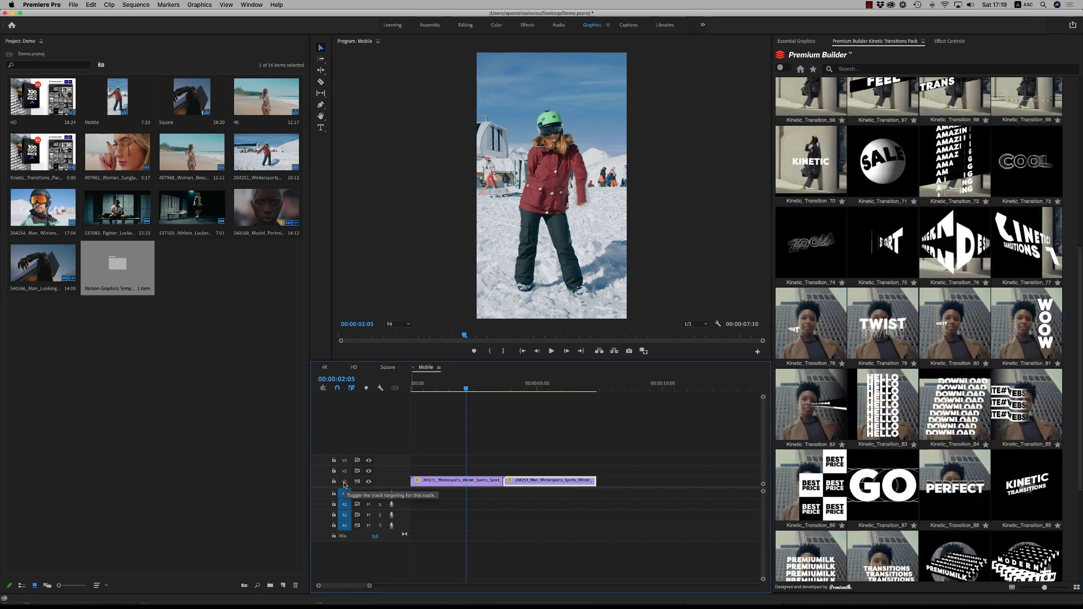
{"action": "left_click", "coordinate": [334, 481]}
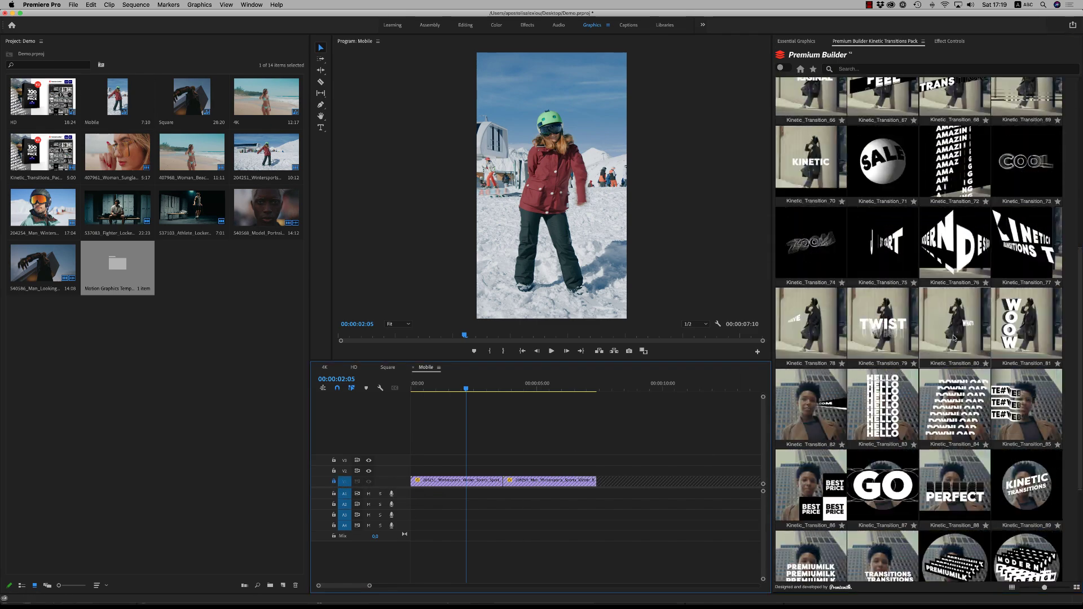
Add Kinetic_Transition_80 above the Mobile footage and move it so it straddles the cut between the two clips
{"action": "left_click", "coordinate": [952, 332]}
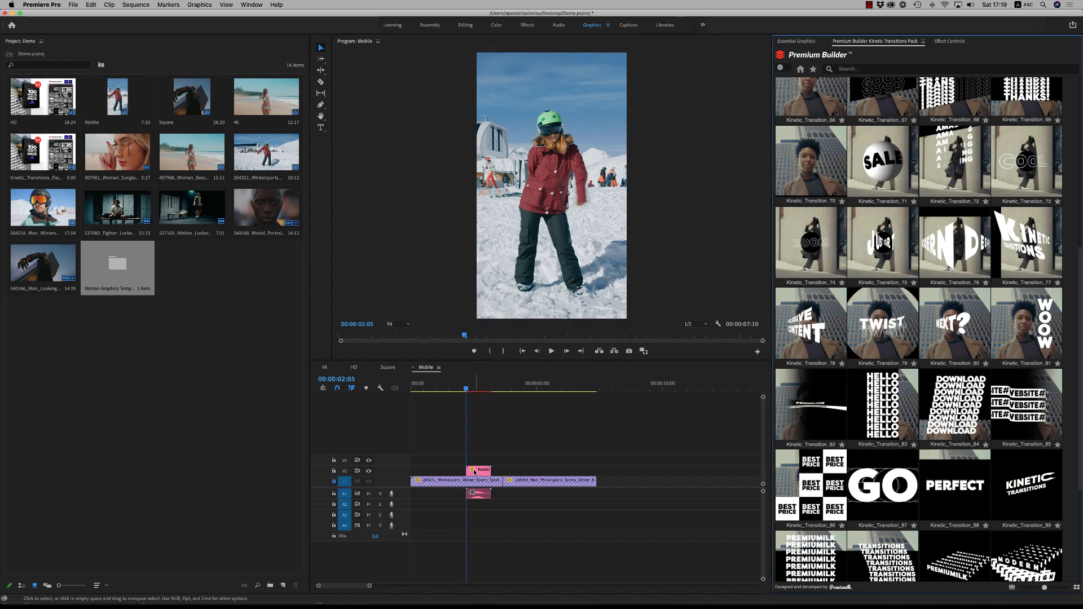
{"action": "left_click_drag", "start_coordinate": [472, 470], "coordinate": [504, 471]}
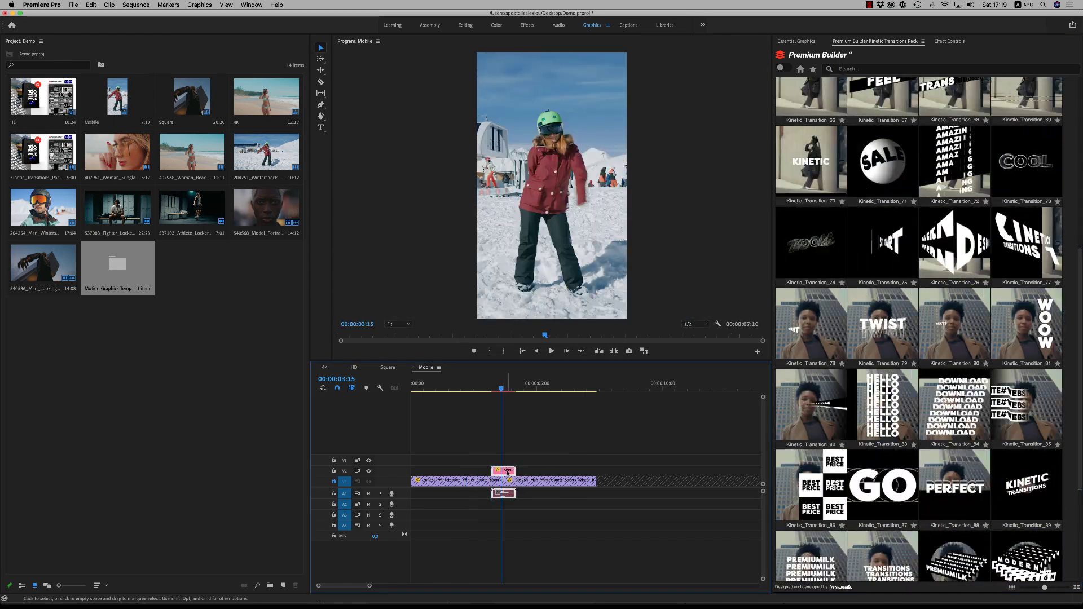
Reduce the Scale_Title of the Kinetic_Transition_80 clip and set its Motion Scale to 71
{"action": "left_click", "coordinate": [809, 43]}
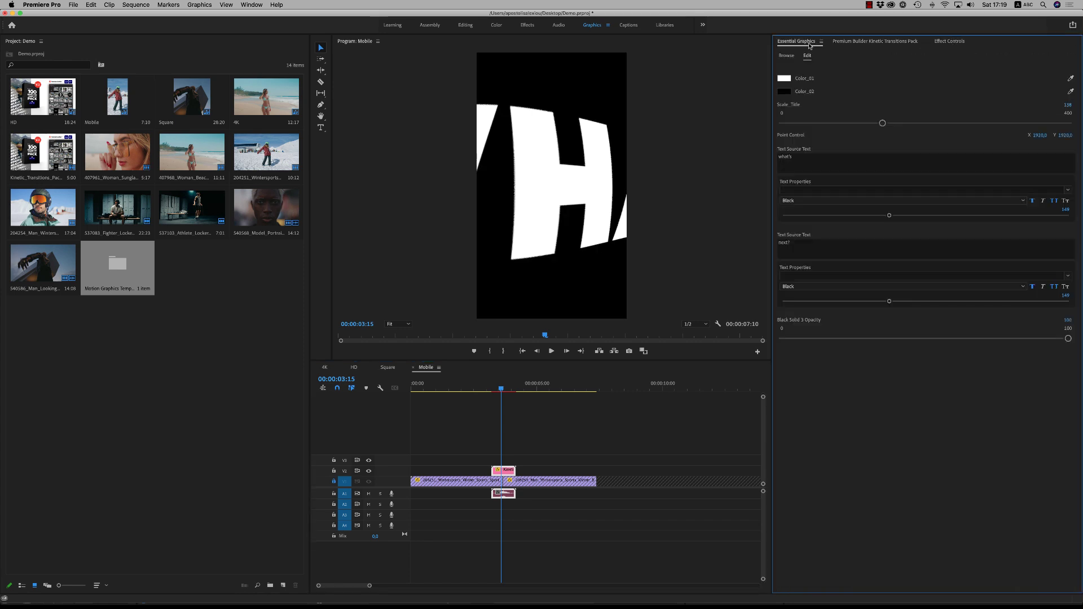
{"action": "left_click_drag", "start_coordinate": [883, 123], "coordinate": [814, 123]}
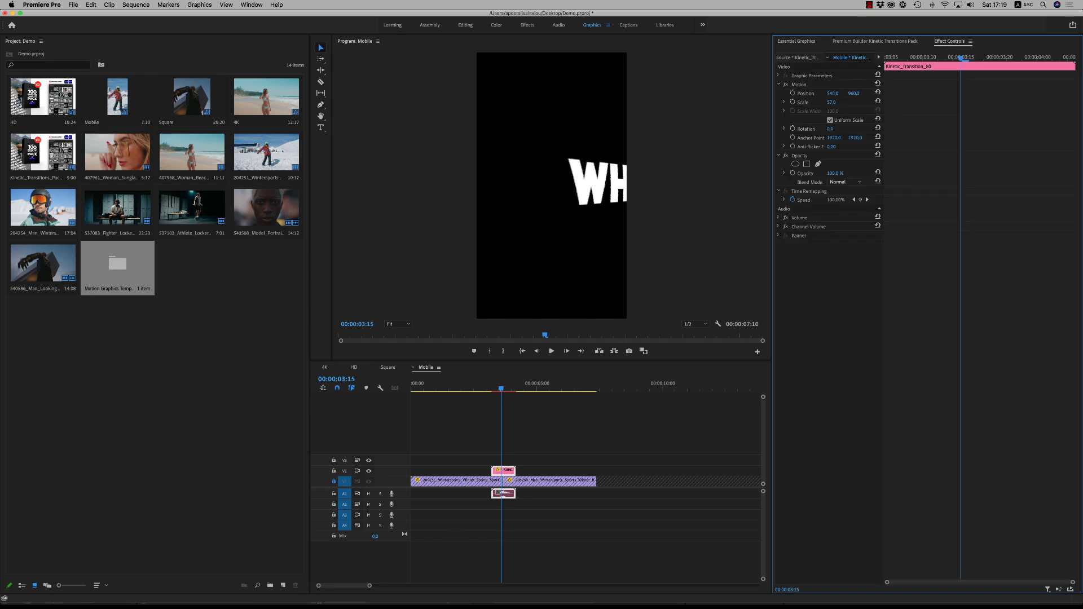
{"action": "left_click_drag", "start_coordinate": [831, 102], "coordinate": [855, 102]}
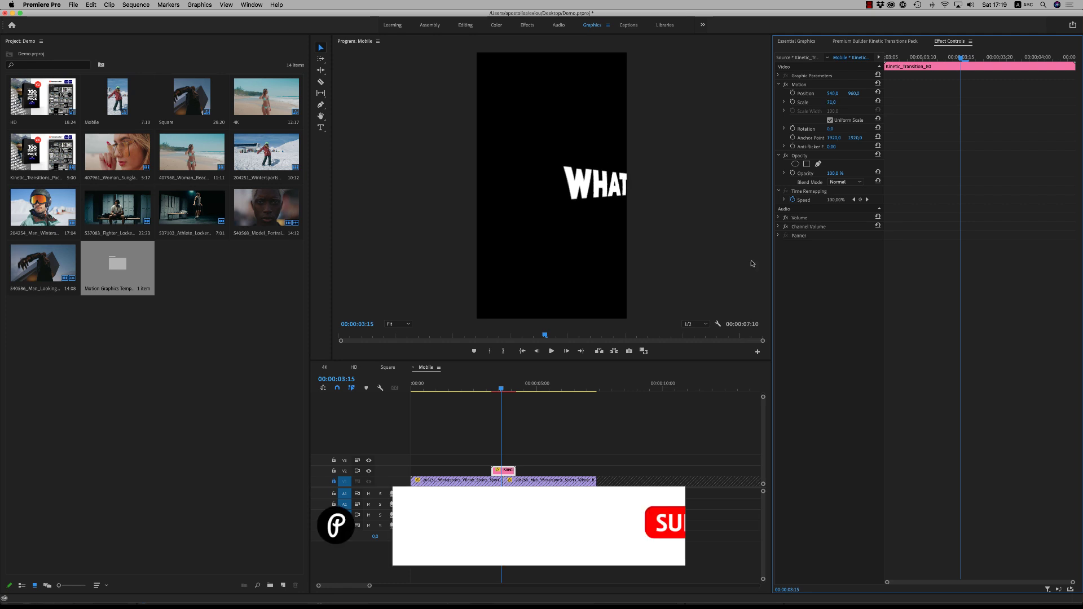
Play Kinetic_Transition_80 across the Mobile cut and park the playhead at 00:00:03:12
{"action": "left_click", "coordinate": [495, 391]}
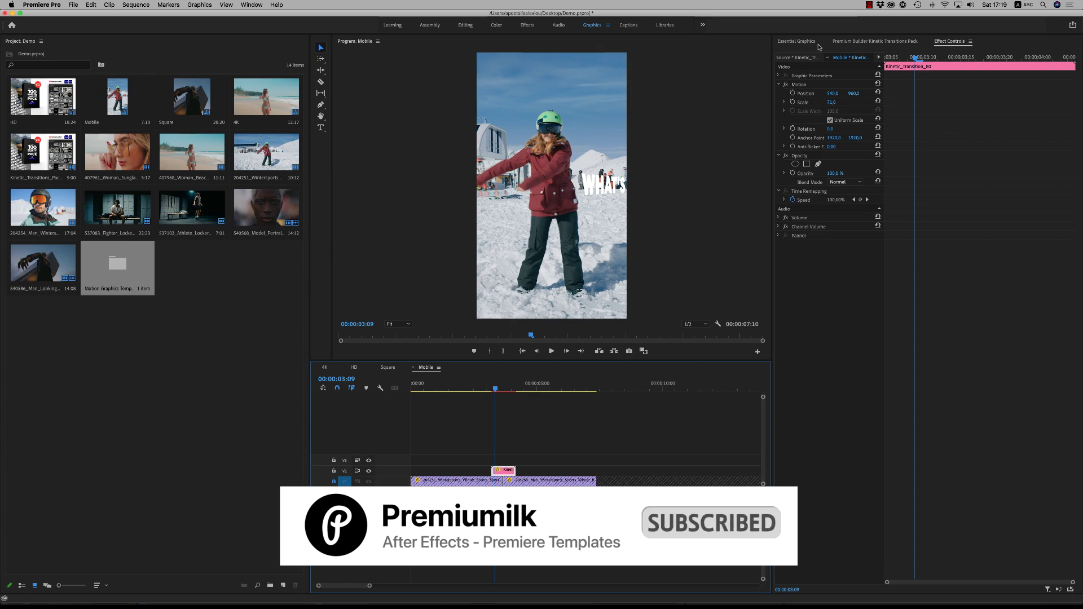
{"action": "left_click", "coordinate": [844, 44]}
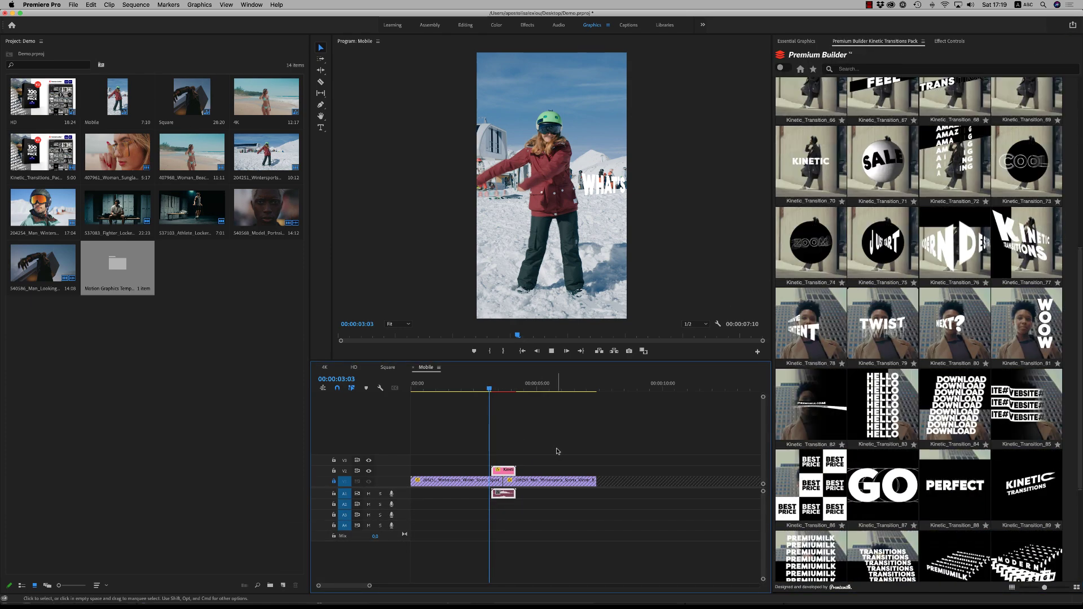
{"action": "key", "text": "space"}
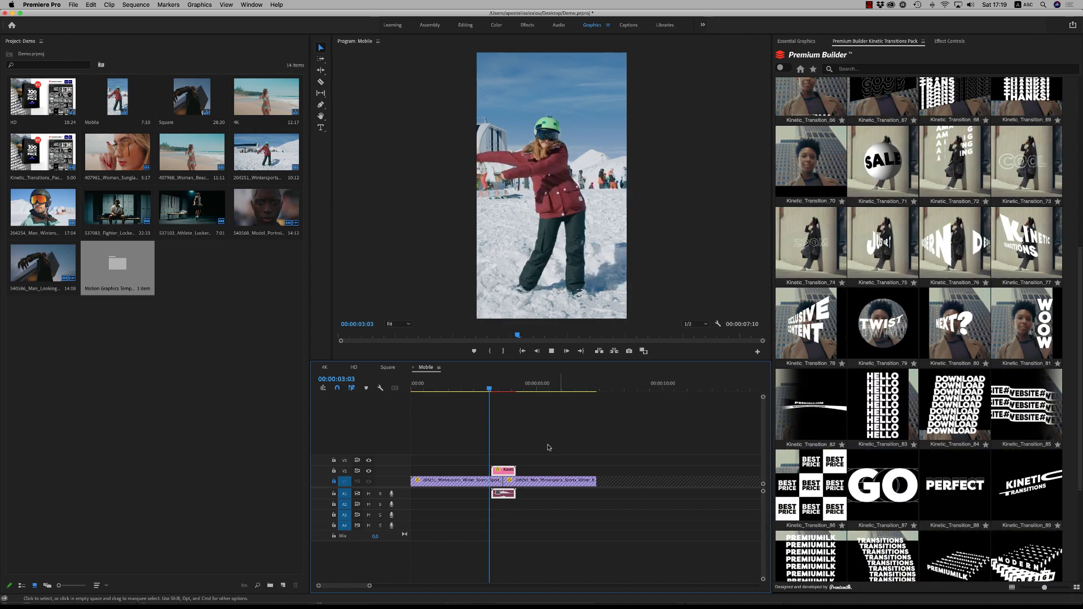
{"action": "left_click", "coordinate": [497, 387]}
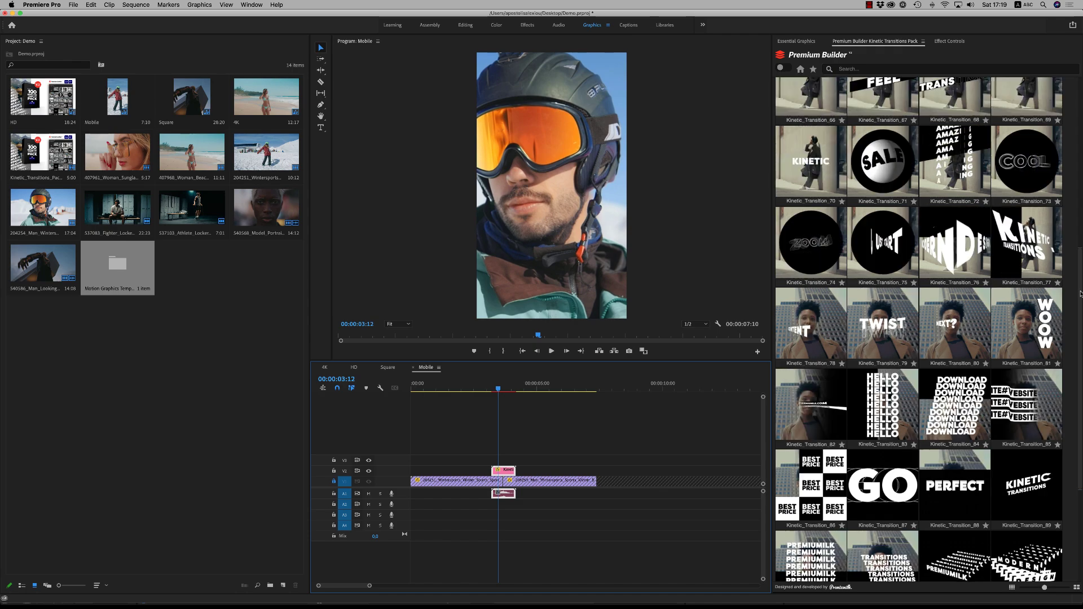
Add Kinetic_Transition_95 from the pack at 00:00:03:12 and shift it earlier across the cut, overwriting the Kinetic_Transition_80 clip
{"action": "left_click_drag", "start_coordinate": [1078, 318], "coordinate": [1071, 441]}
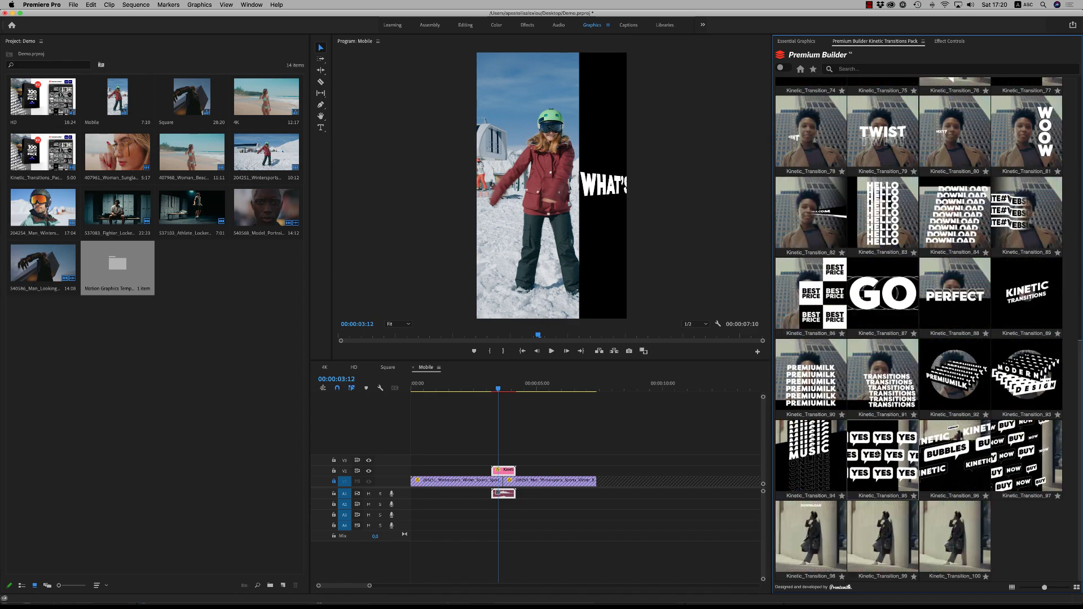
{"action": "left_click", "coordinate": [877, 453]}
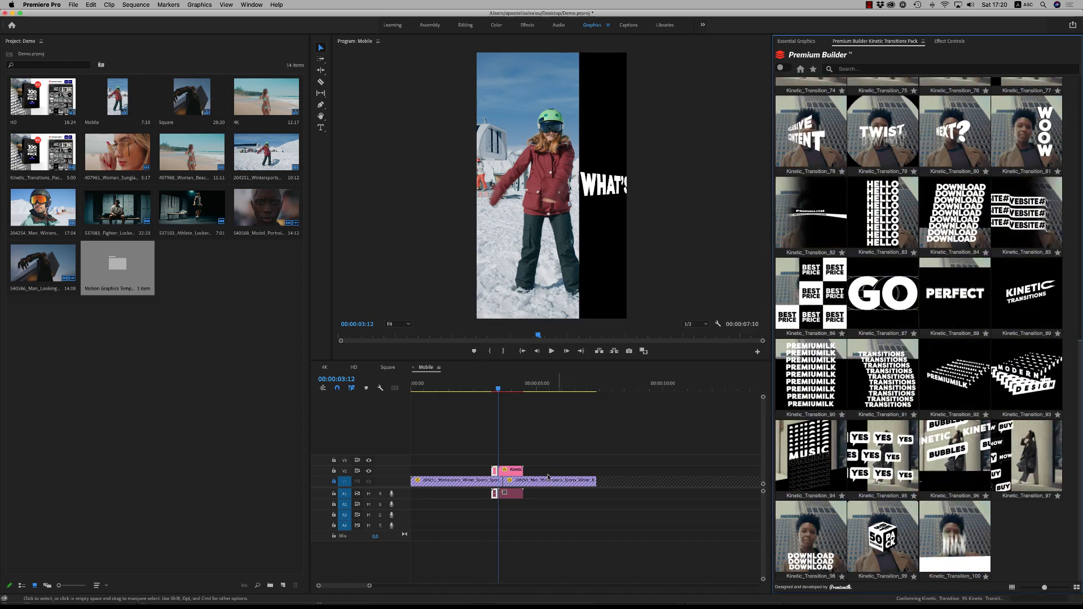
{"action": "key", "text": "="}
{"action": "key", "text": "="}
{"action": "left_click", "coordinate": [573, 475]}
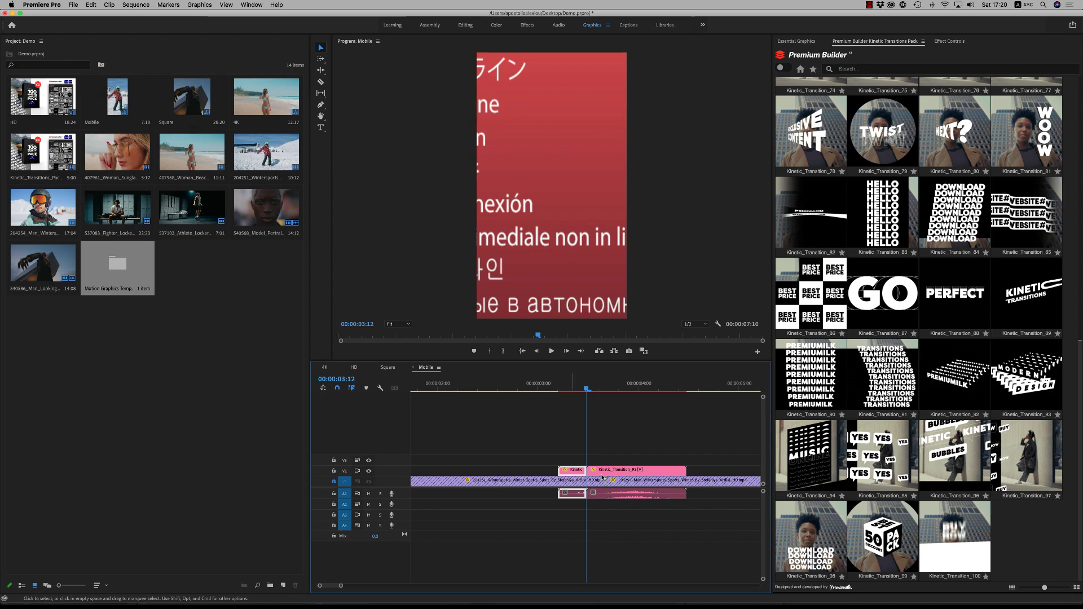
{"action": "left_click_drag", "start_coordinate": [611, 475], "coordinate": [595, 476]}
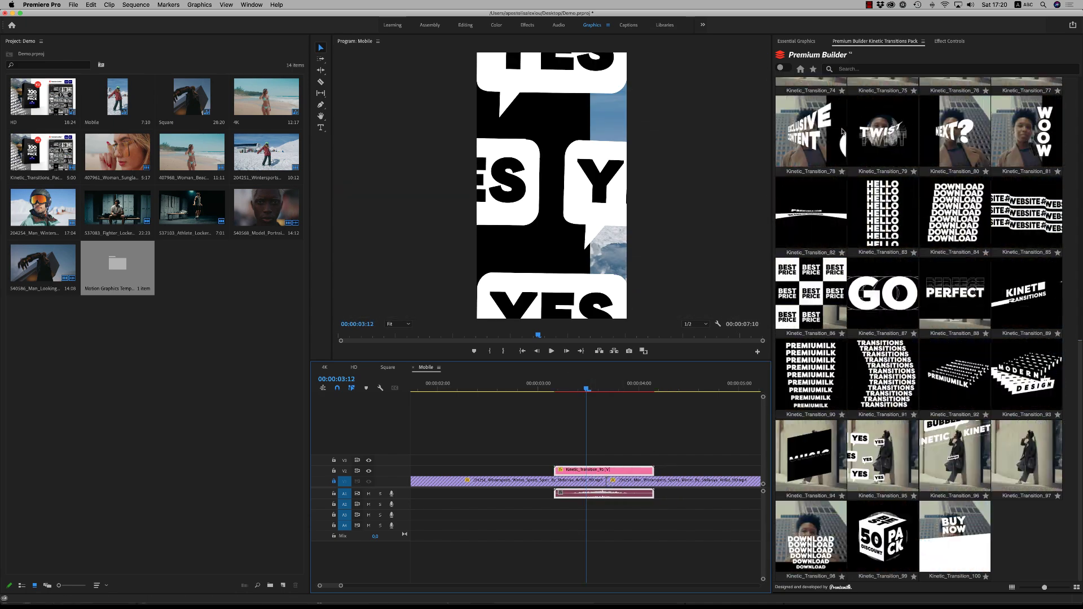
Set Kinetic_Transition_95's Scale_Title to 76 and change its source text to "HI!"
{"action": "left_click", "coordinate": [801, 43]}
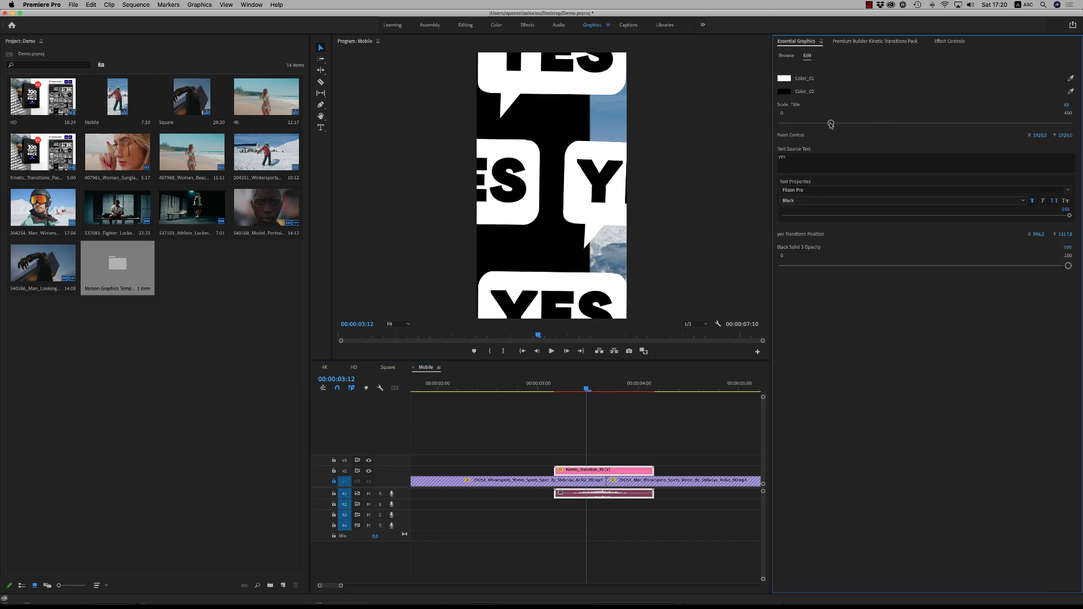
{"action": "left_click_drag", "start_coordinate": [835, 124], "coordinate": [836, 123]}
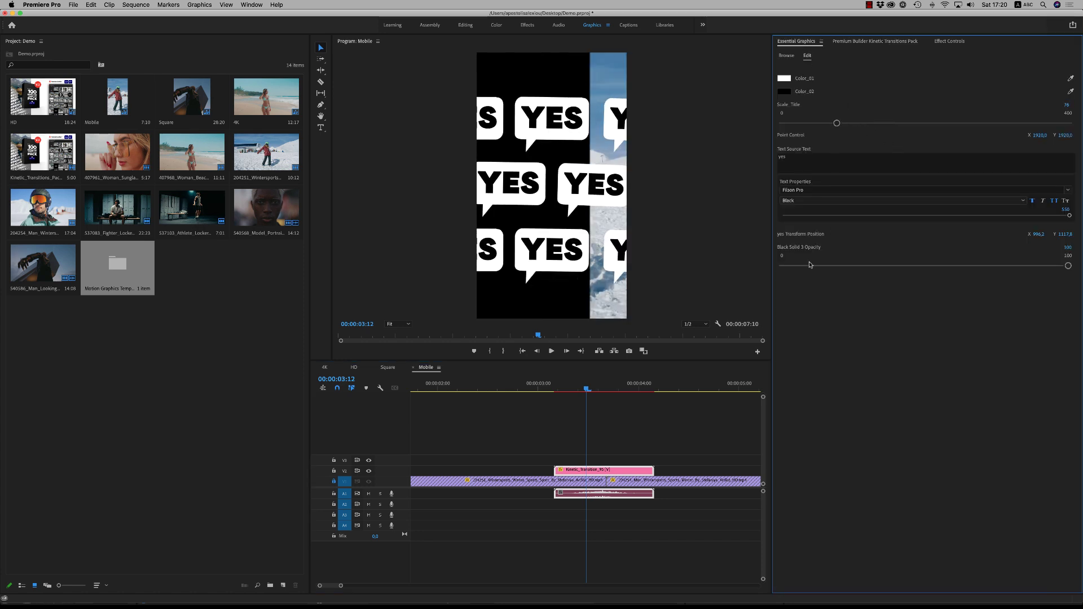
{"action": "left_click", "coordinate": [794, 158]}
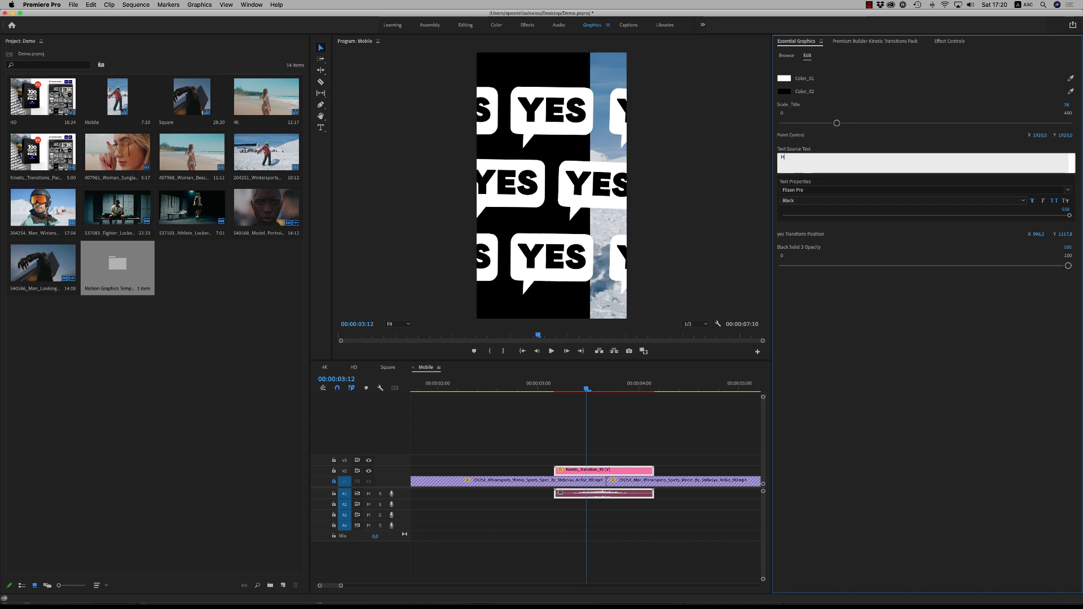
{"action": "left_click", "coordinate": [639, 518]}
Play the edited Kinetic_Transition_95 from just before its start and park the playhead at 00:00:03:16
{"action": "left_click", "coordinate": [547, 384]}
{"action": "key", "text": "space"}
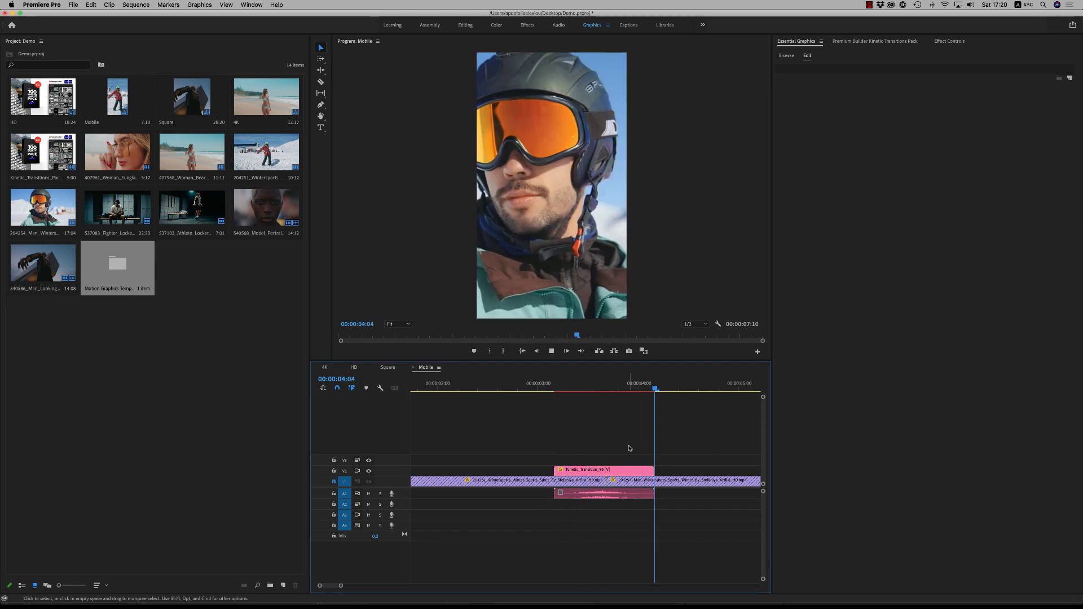
{"action": "key", "text": "space"}
{"action": "left_click", "coordinate": [602, 387]}
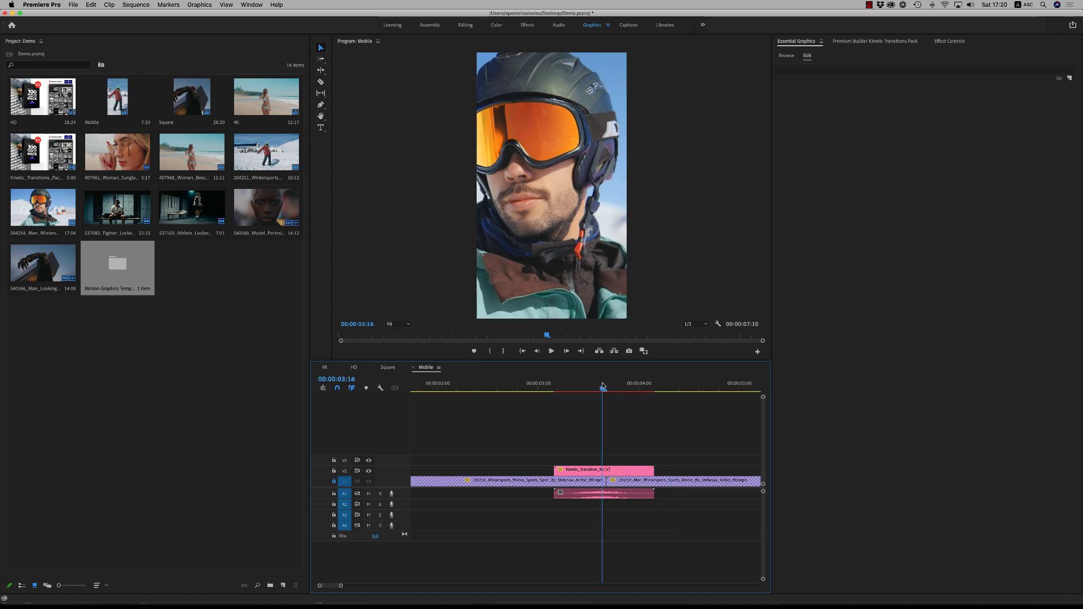
Render the Mobile sequence's video previews and play the rendered transition from 00:00:01:22
{"action": "key", "text": "Return"}
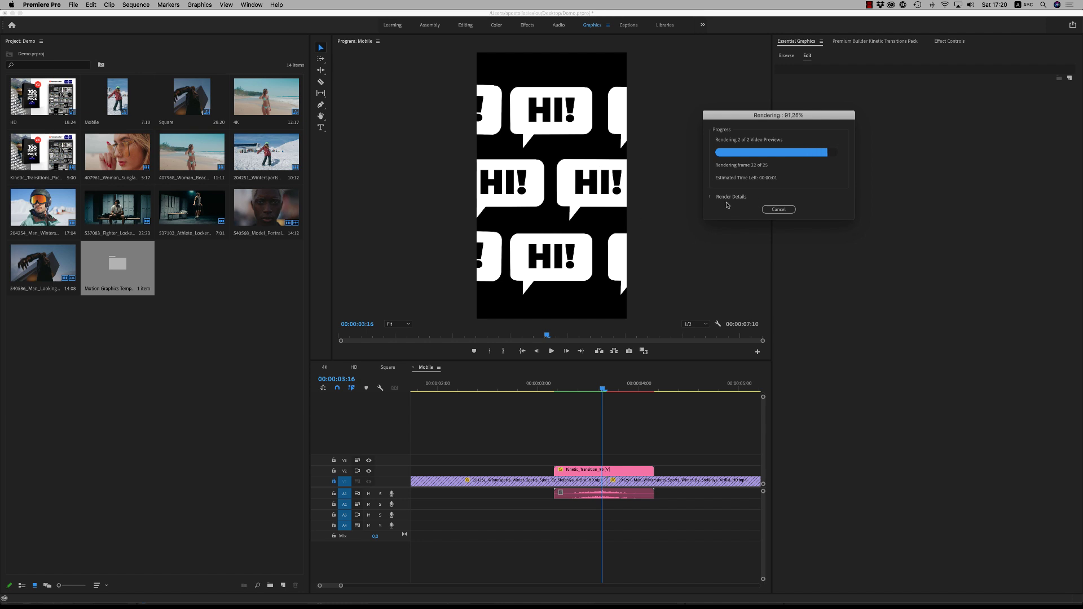
{"action": "left_click_drag", "start_coordinate": [546, 387], "coordinate": [505, 388]}
{"action": "key", "text": "minus"}
{"action": "key", "text": "minus"}
{"action": "key", "text": "minus"}
{"action": "left_click", "coordinate": [434, 388]}
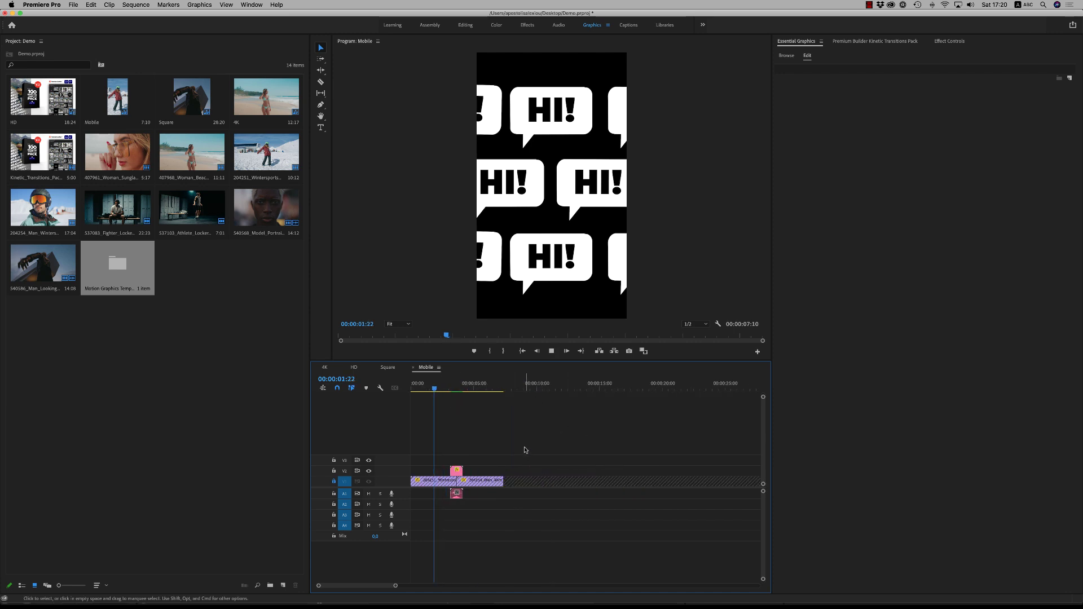
{"action": "key", "text": "space"}
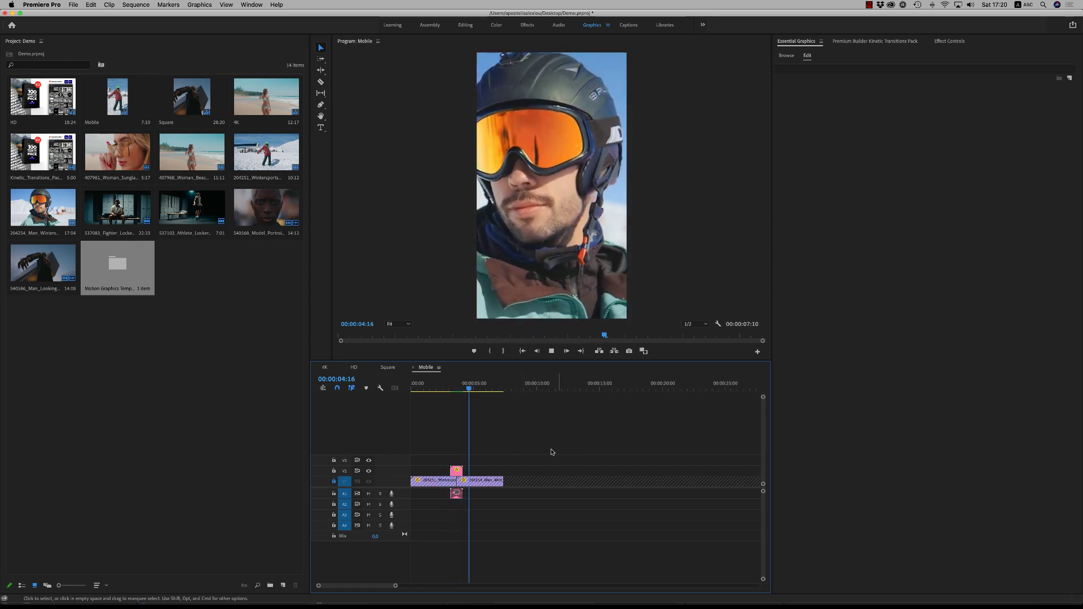
Try a Black Solid 3 Opacity of 0 on the Kinetic_Transition_95 clip and restore it to 100
{"action": "left_click", "coordinate": [456, 389]}
{"action": "left_click", "coordinate": [456, 470]}
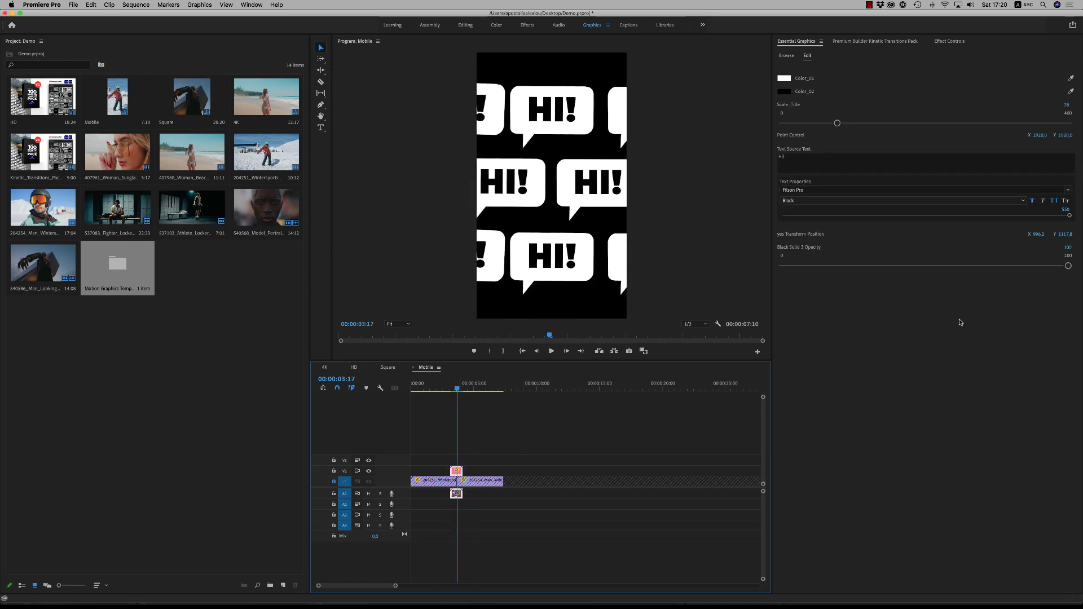
{"action": "left_click_drag", "start_coordinate": [1068, 266], "coordinate": [924, 266]}
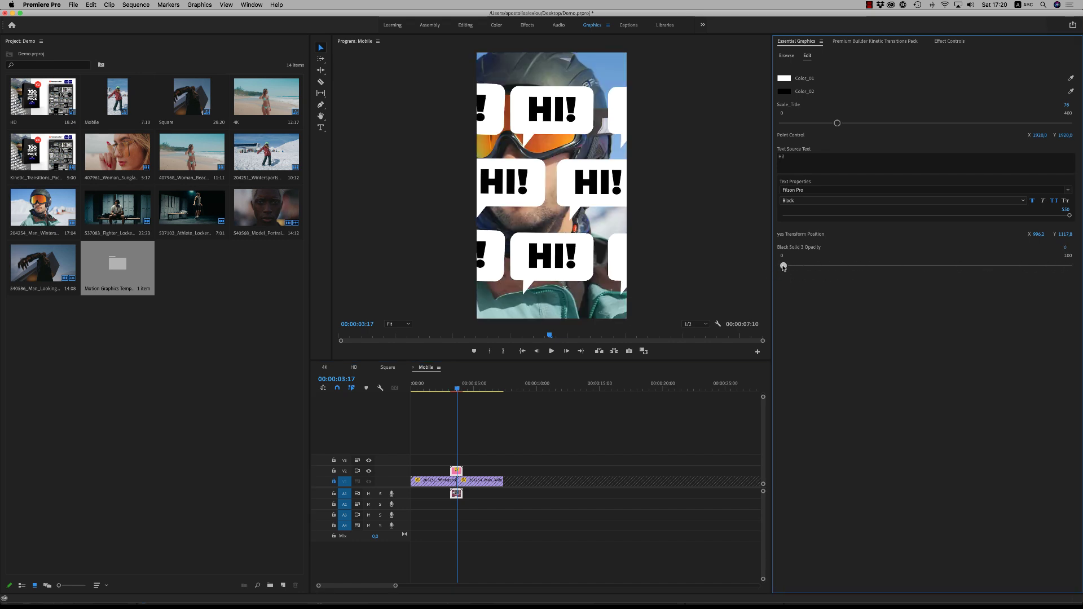
{"action": "left_click_drag", "start_coordinate": [783, 266], "coordinate": [1068, 266]}
Return the pack's list to its start, look through the HD and 4K sequences, and park the HD playhead at 00:00:01:21
{"action": "left_click", "coordinate": [880, 41]}
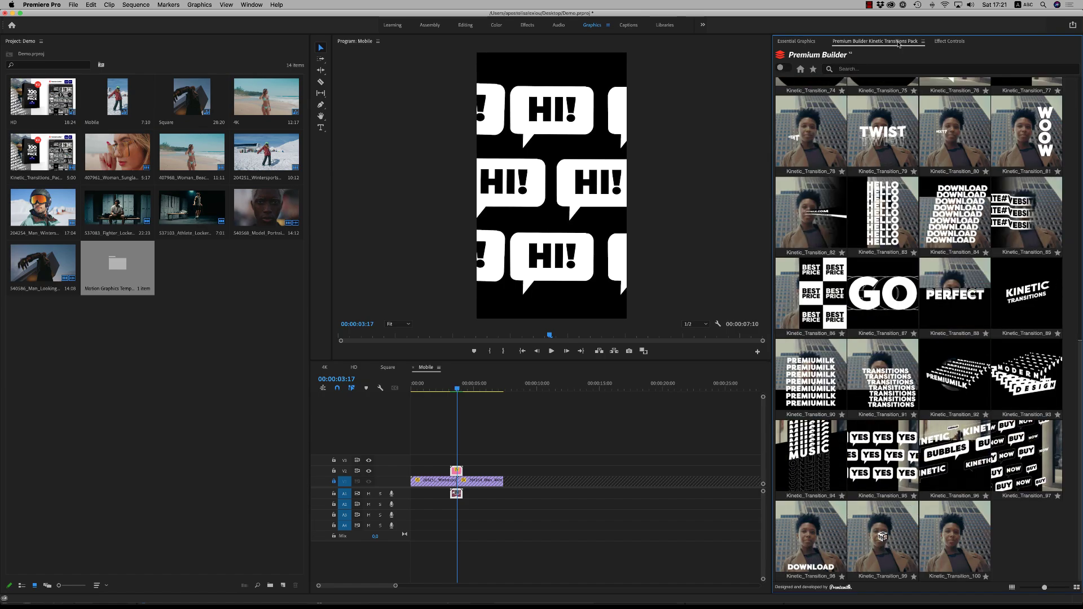
{"action": "left_click_drag", "start_coordinate": [1080, 401], "coordinate": [1073, 102]}
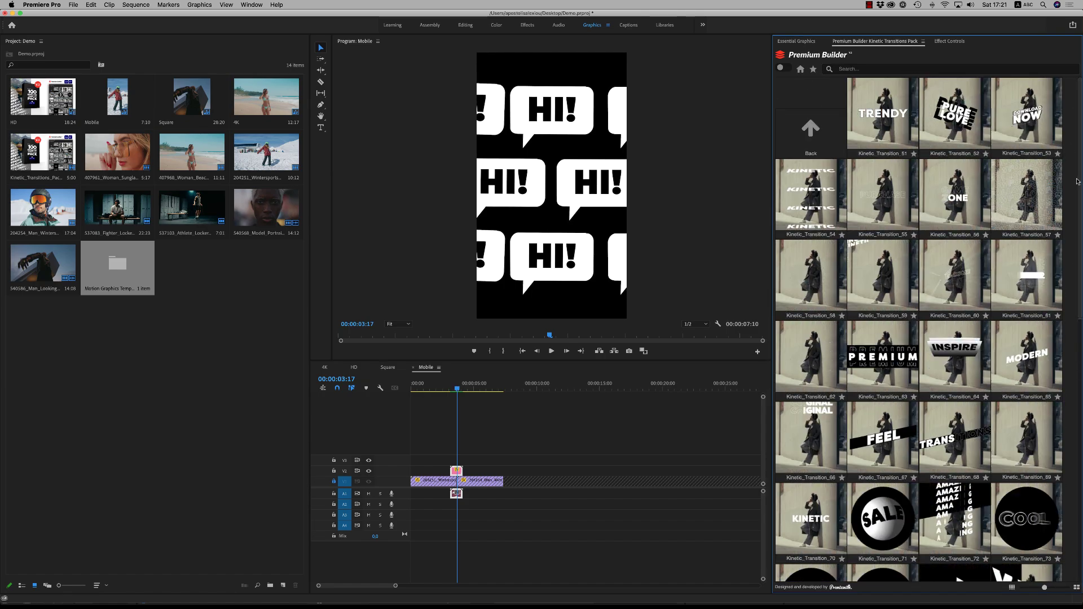
{"action": "left_click", "coordinate": [353, 367]}
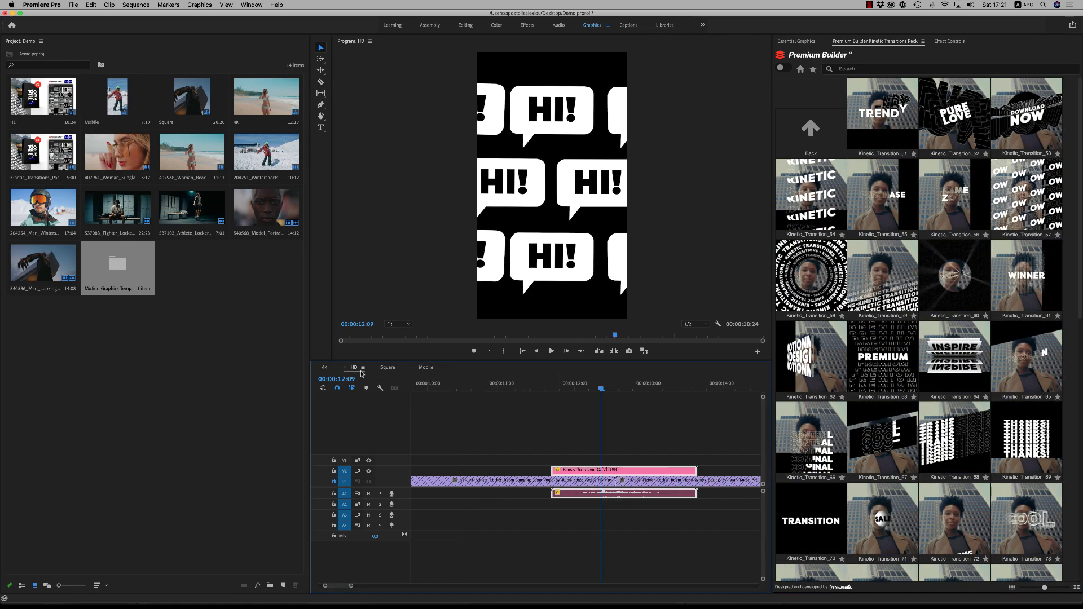
{"action": "left_click", "coordinate": [451, 388]}
{"action": "left_click", "coordinate": [325, 368]}
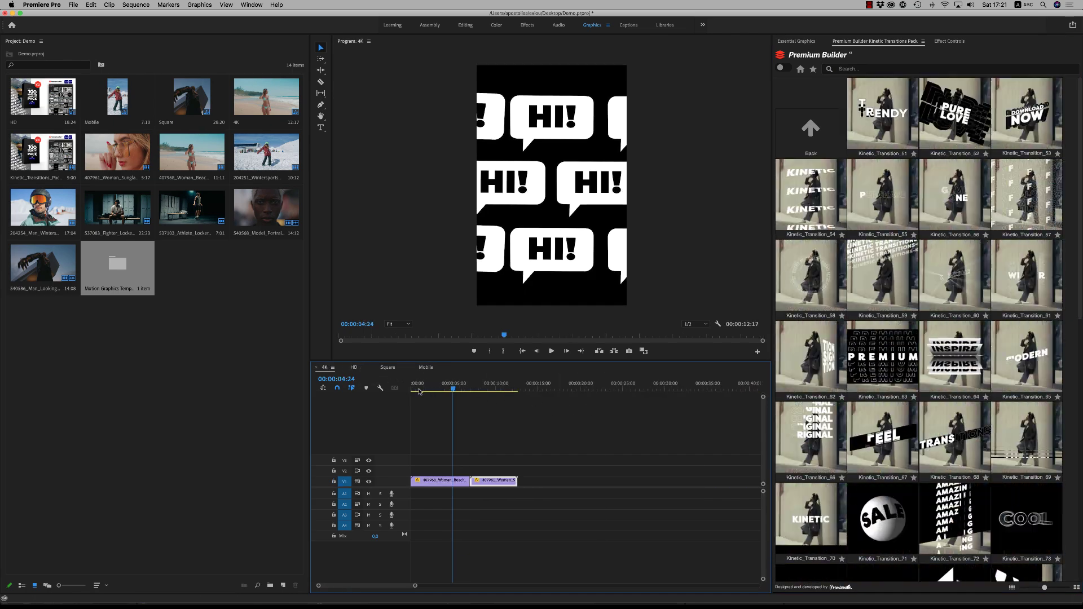
{"action": "left_click", "coordinate": [354, 367]}
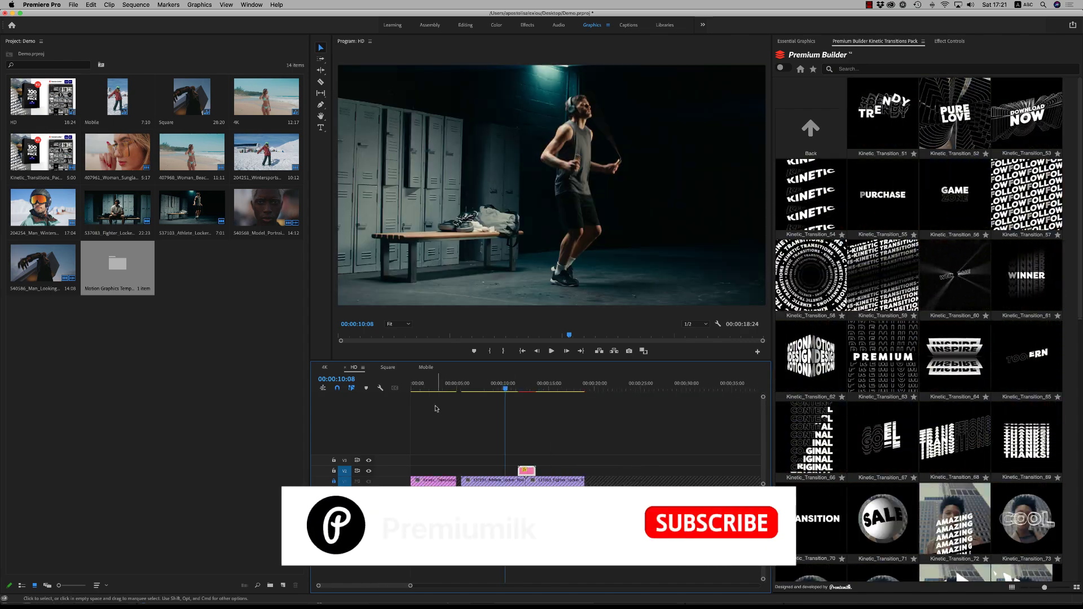
{"action": "left_click", "coordinate": [429, 388]}
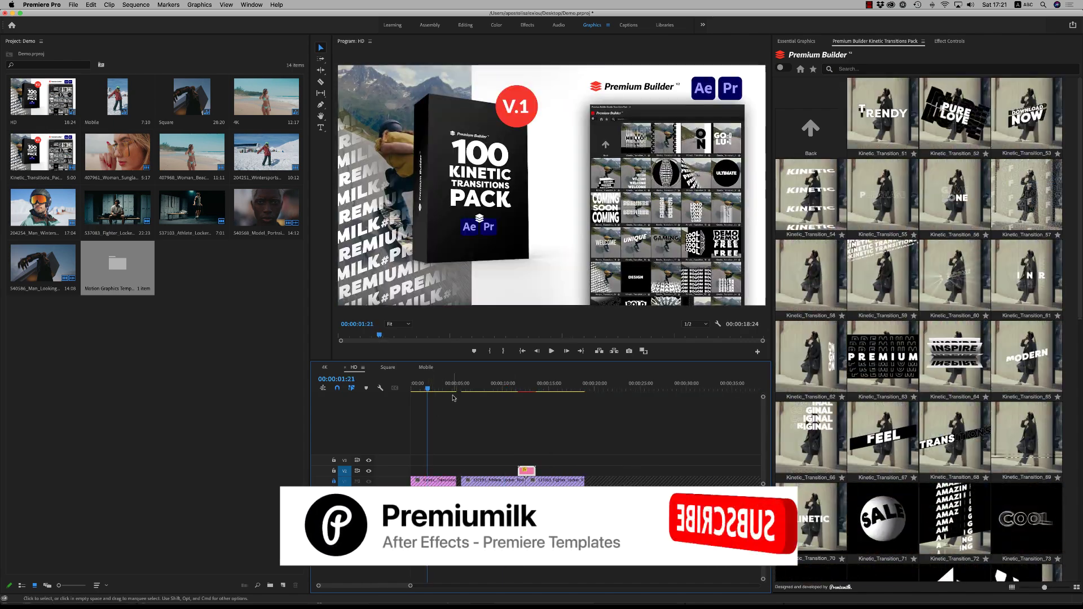